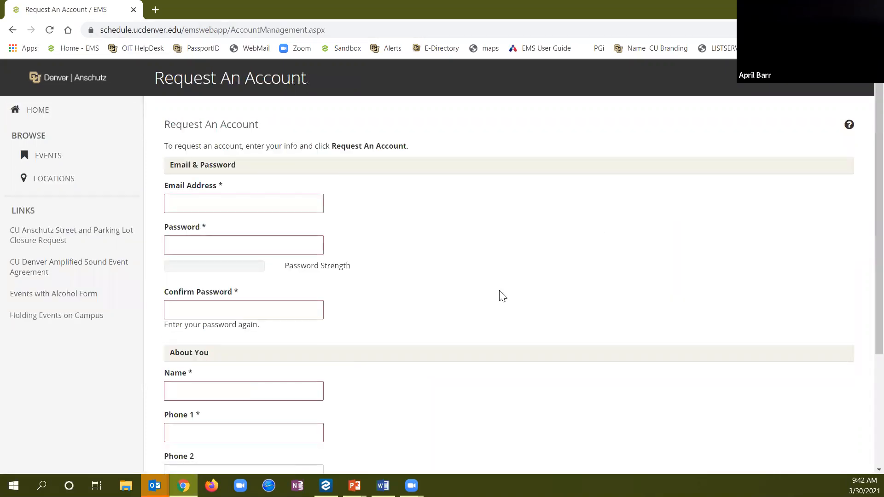
Scroll through the Request An Account form's email, password, personal details and role fields, then return to the top
{"action": "scroll", "coordinate": [502, 296], "scroll_direction": "down", "scroll_amount": 4}
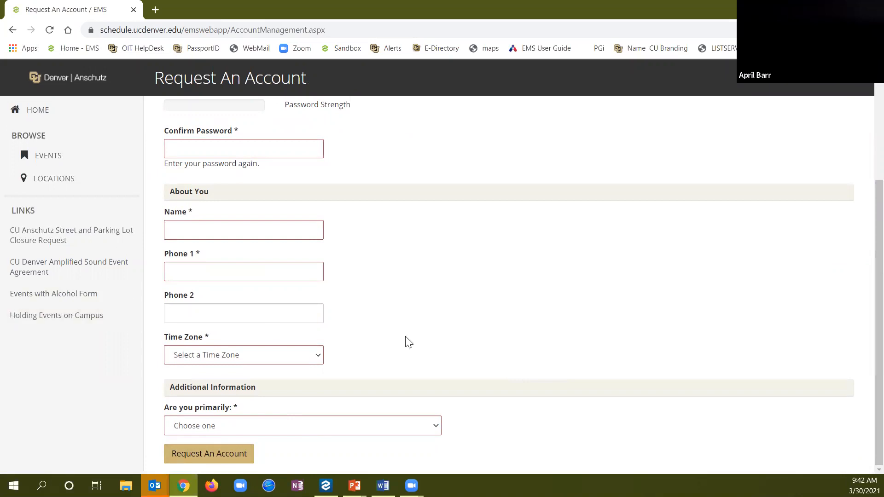
{"action": "scroll", "coordinate": [577, 322], "scroll_direction": "up", "scroll_amount": 4}
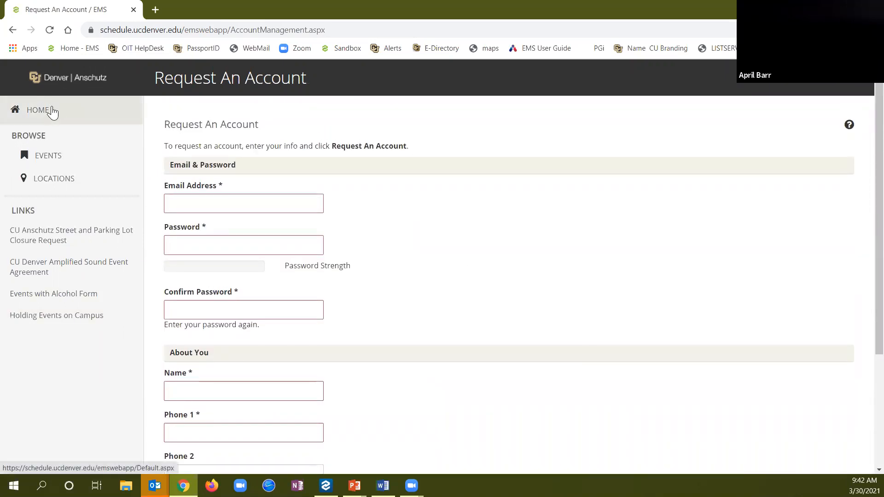
Return to the home page and view the Browse Locations room schedule for Tue March 30, 2021
{"action": "left_click", "coordinate": [52, 111]}
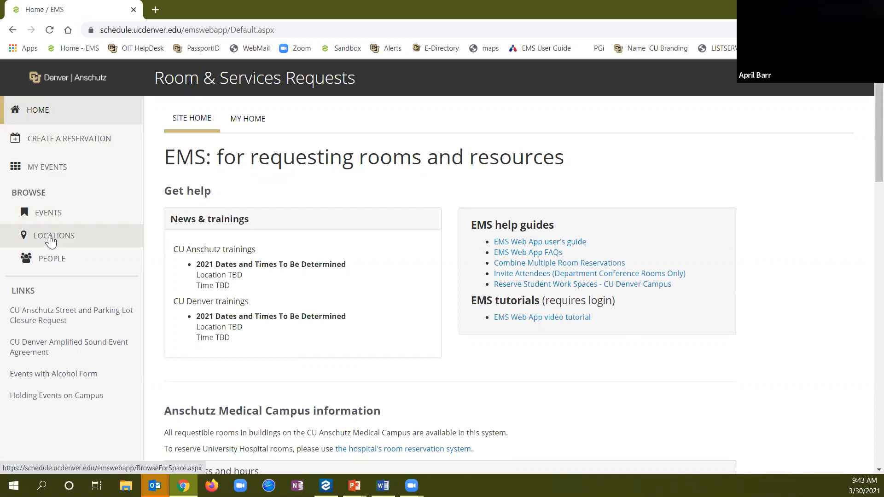
{"action": "left_click", "coordinate": [51, 240]}
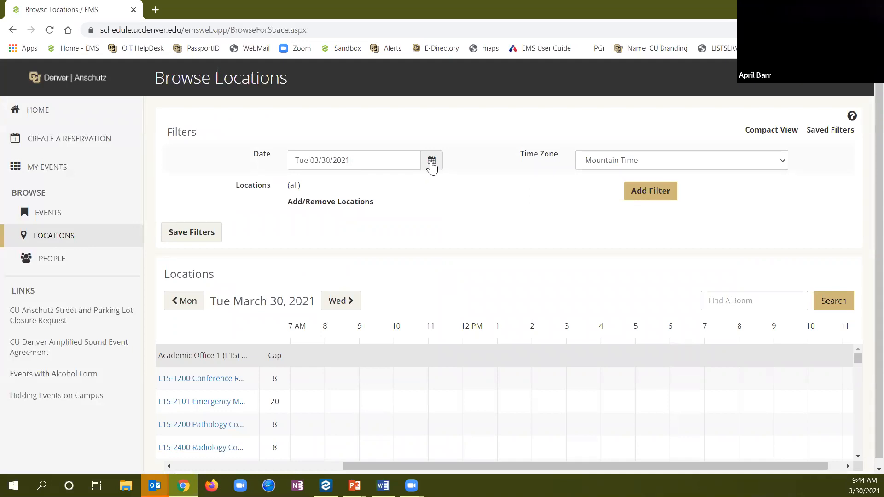
Set the schedule date to Friday, April 30, 2021
{"action": "left_click", "coordinate": [432, 166]}
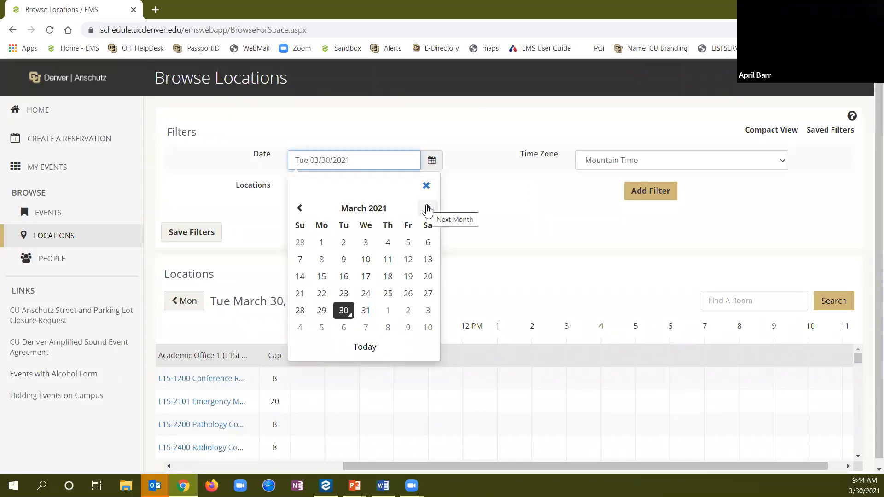
{"action": "left_click", "coordinate": [428, 209]}
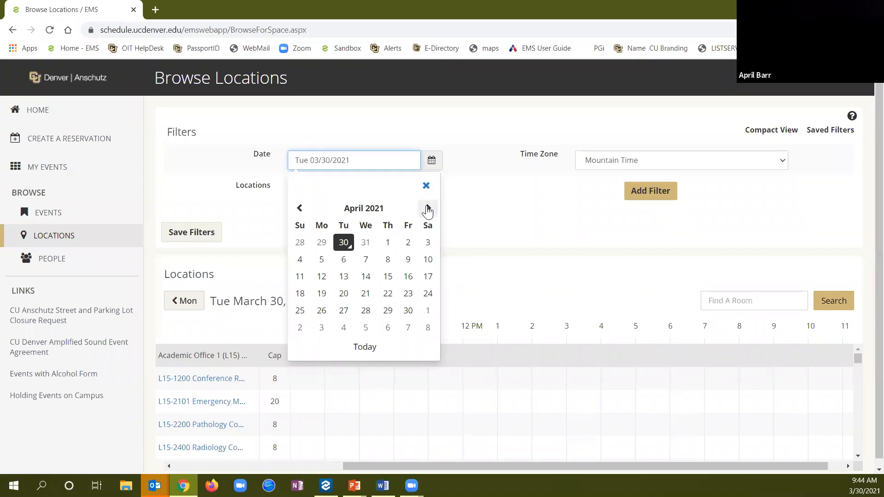
{"action": "left_click", "coordinate": [409, 310]}
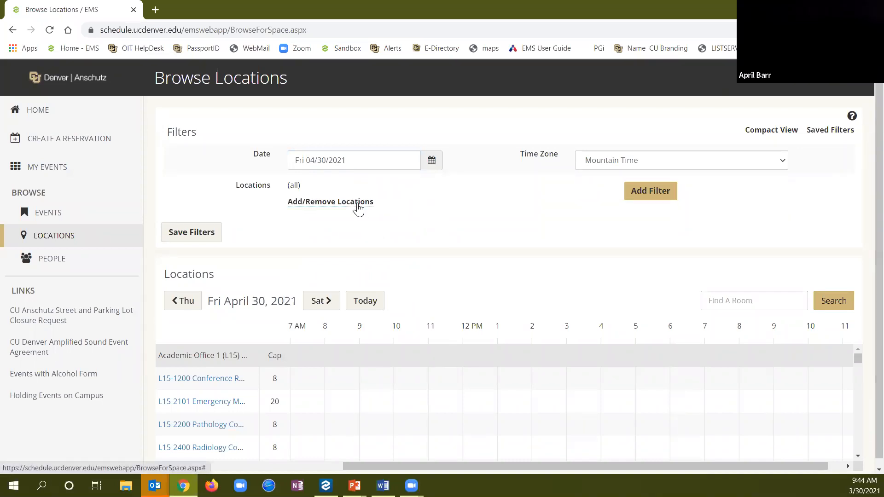
Filter the locations to all CU Anschutz buildings
{"action": "left_click", "coordinate": [358, 205]}
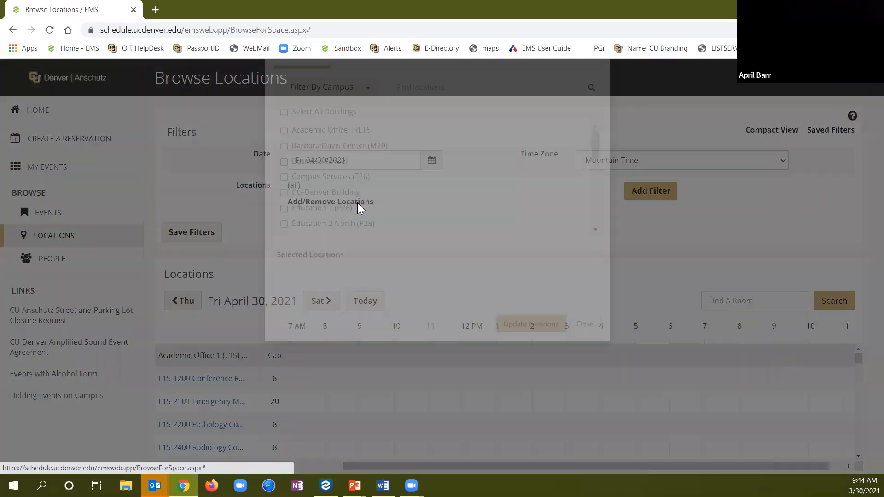
{"action": "left_click", "coordinate": [366, 164]}
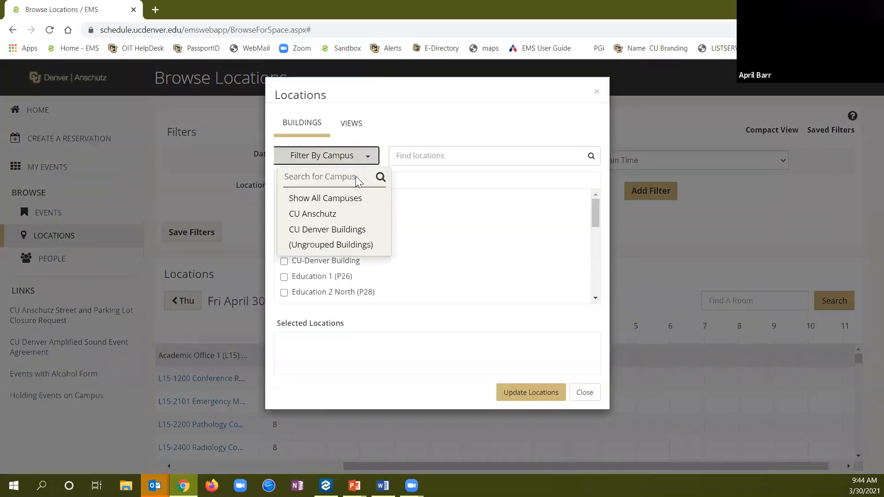
{"action": "left_click", "coordinate": [333, 214]}
{"action": "left_click", "coordinate": [284, 181]}
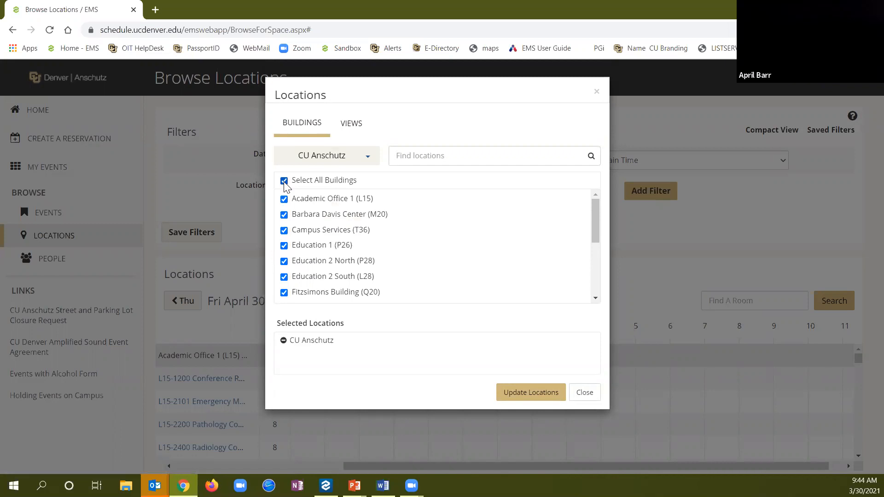
{"action": "left_click", "coordinate": [511, 392]}
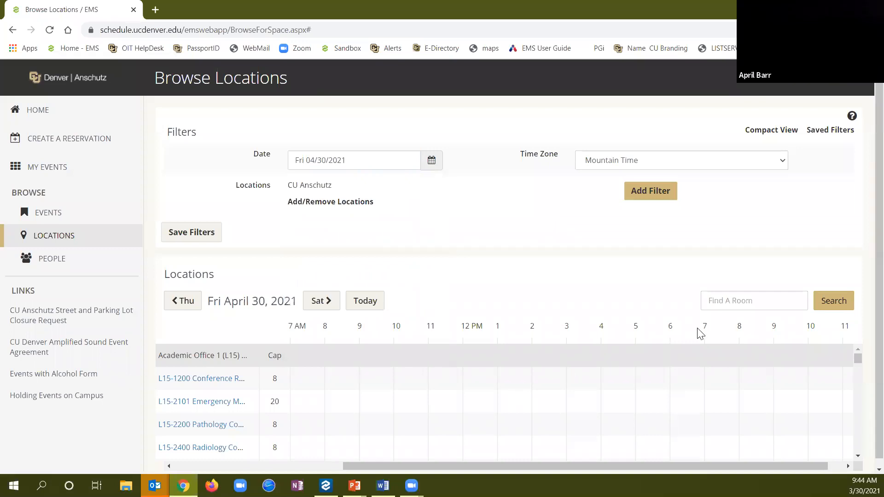
{"action": "left_click", "coordinate": [742, 303]}
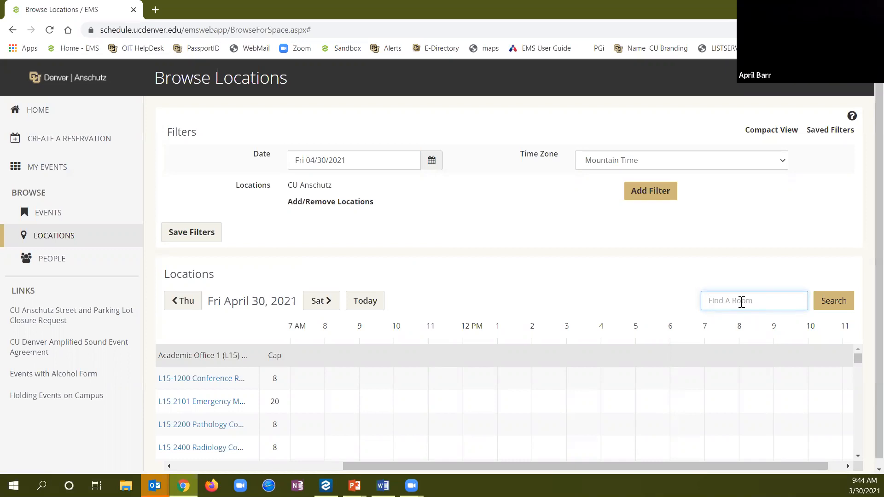
Search rooms for 'bushnell' and start a noon reservation in Q20-N8200 Bushnell Auditorium
{"action": "type", "text": "bushnell"}
{"action": "left_click", "coordinate": [836, 307]}
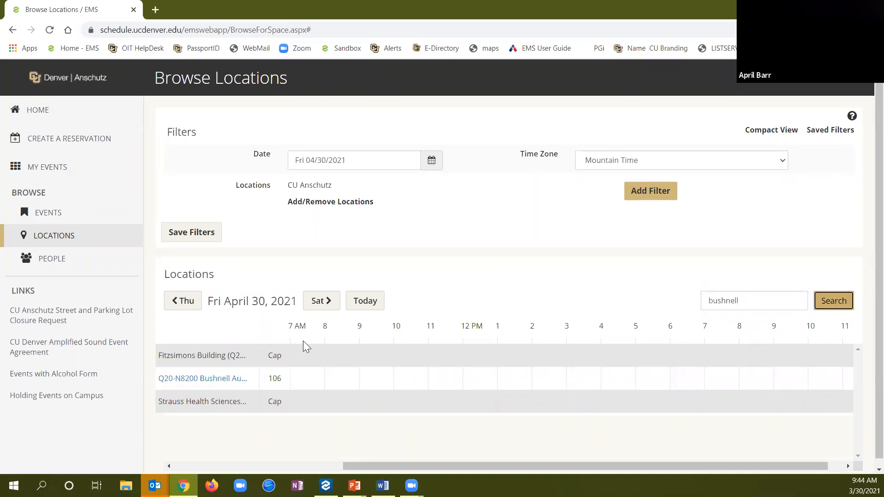
{"action": "left_click", "coordinate": [473, 379]}
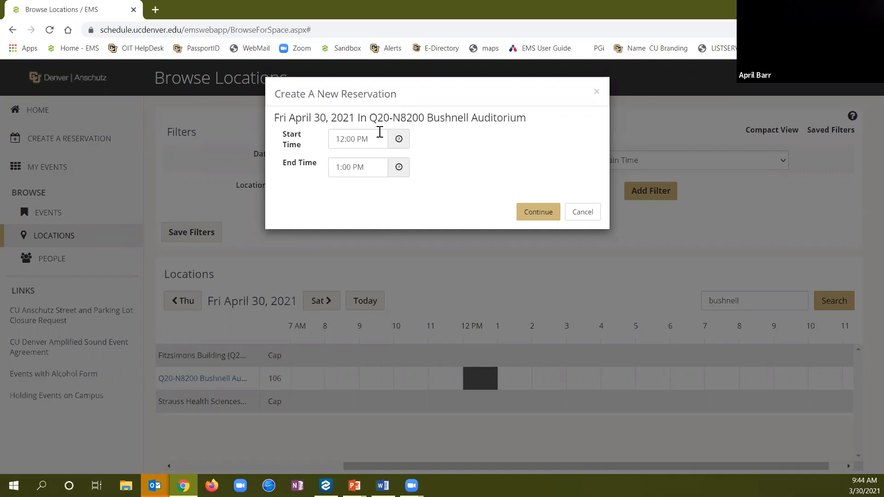
Change the end time to 1:30 PM for a 12:00–1:30 PM booking and continue to the room request
{"action": "left_click_drag", "start_coordinate": [370, 168], "coordinate": [310, 173]}
{"action": "type", "text": "1:30 pm"}
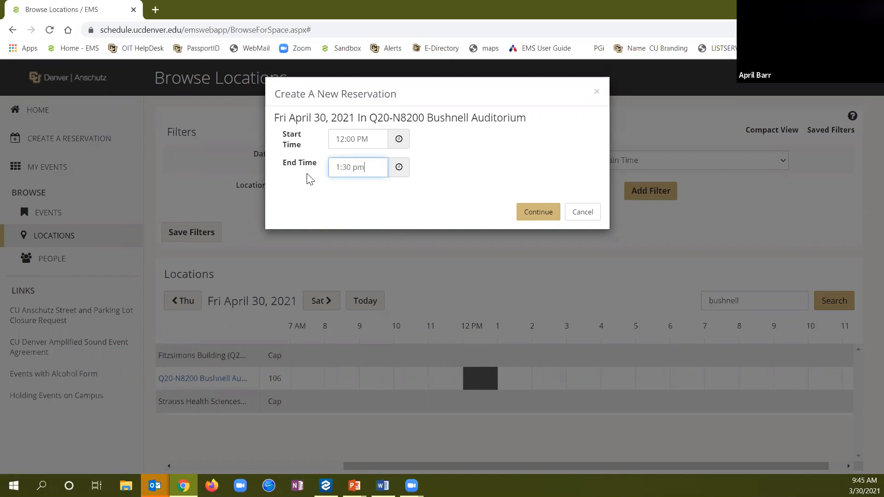
{"action": "key", "text": "Tab"}
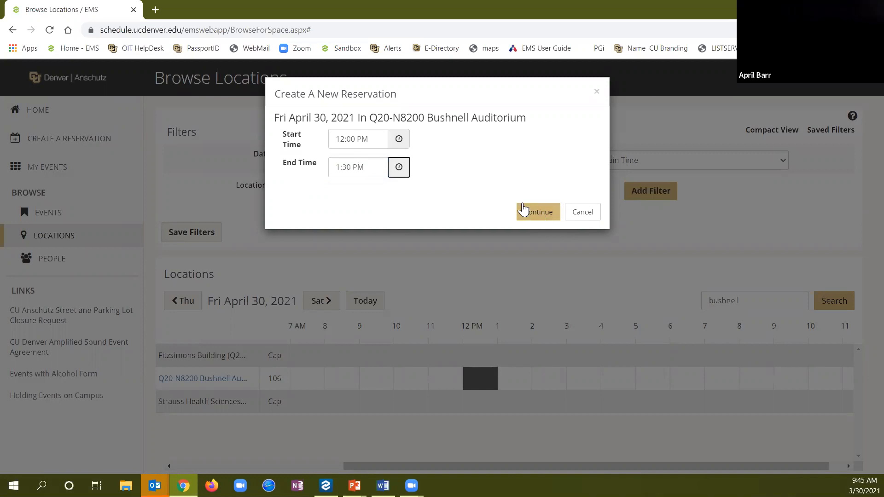
{"action": "left_click", "coordinate": [529, 216]}
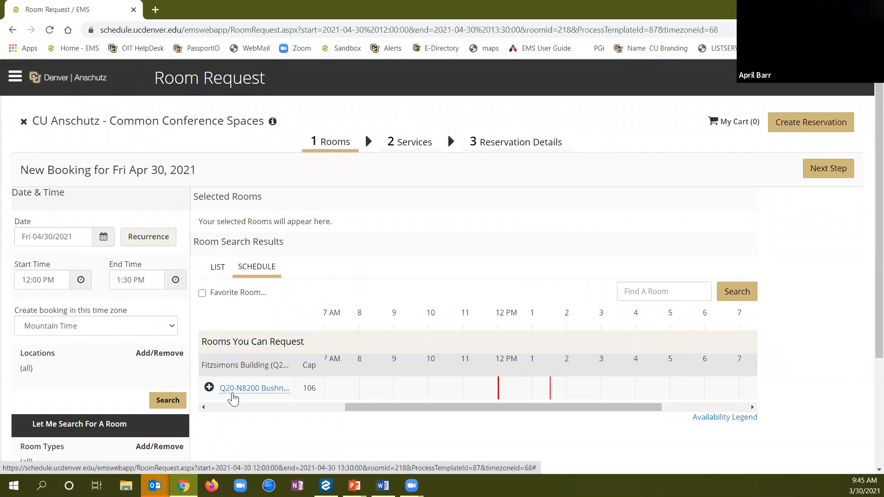
Add Q20-N8200 Bushnell Auditorium to the booking with 20 attendees
{"action": "left_click", "coordinate": [209, 388]}
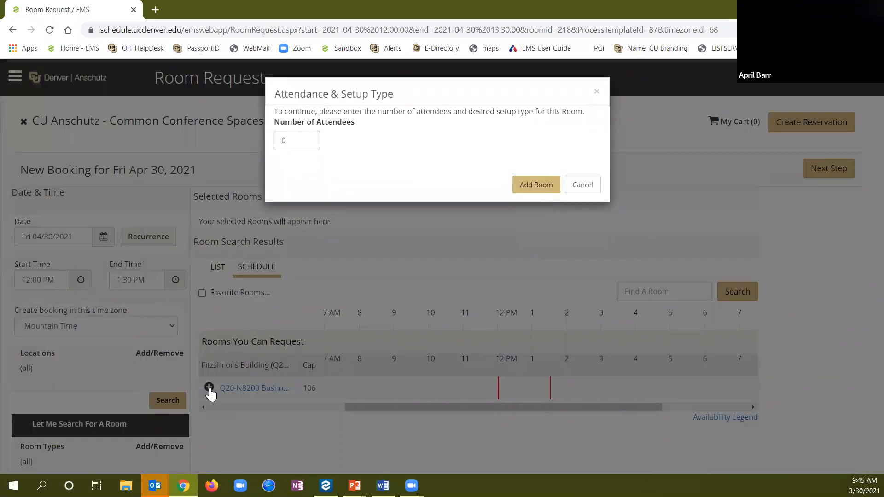
{"action": "left_click", "coordinate": [289, 143]}
{"action": "key", "text": "BackSpace"}
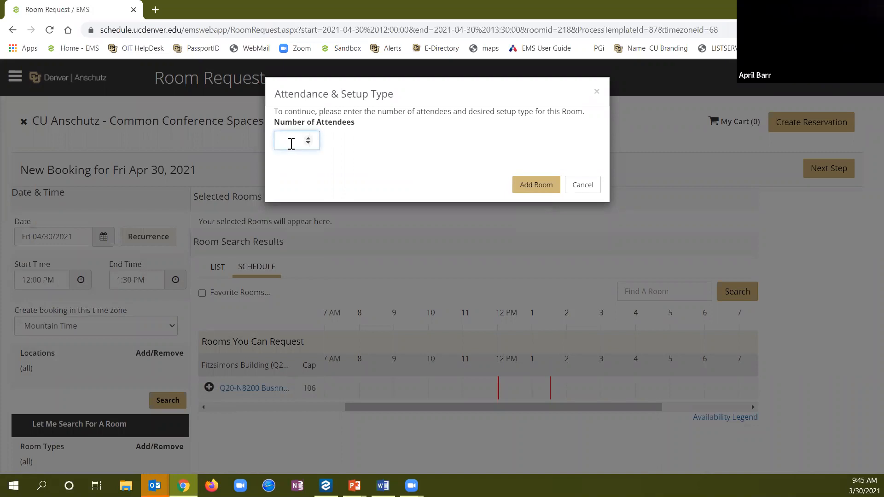
{"action": "type", "text": "20"}
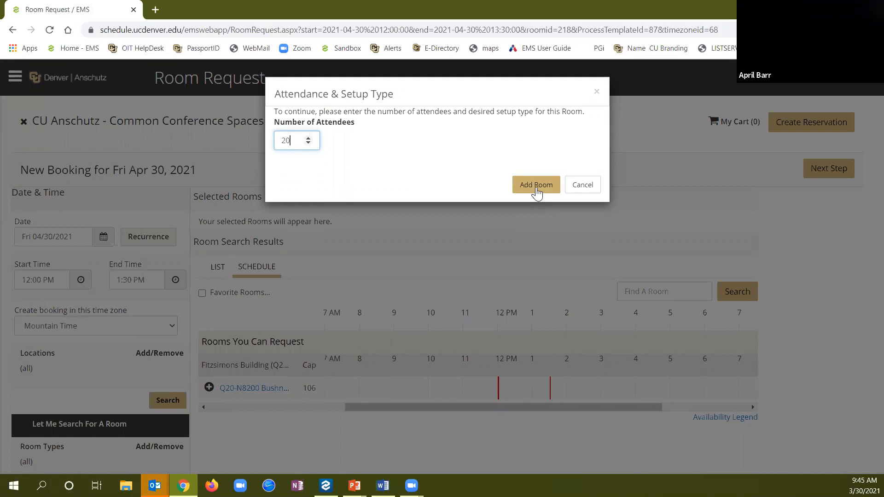
{"action": "left_click", "coordinate": [536, 190]}
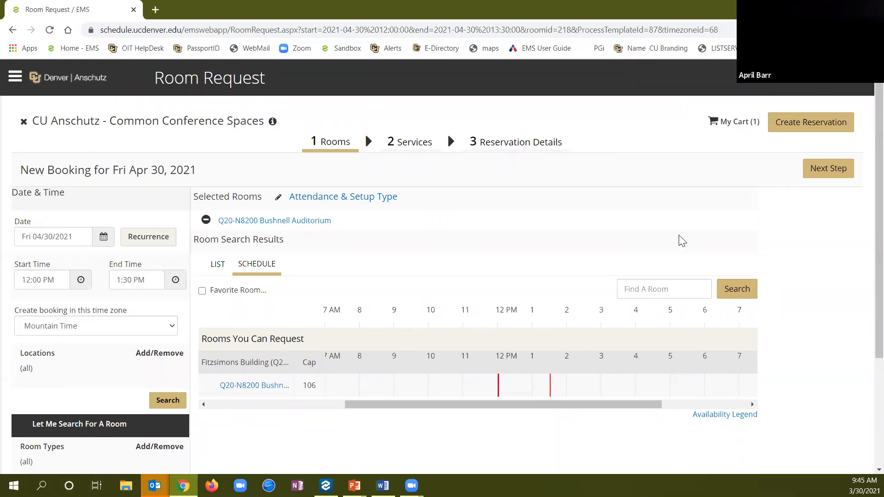
Order Post - Event Cleanup with the instruction 'Please collect trash/clean room at 1 pm'
{"action": "left_click", "coordinate": [824, 181]}
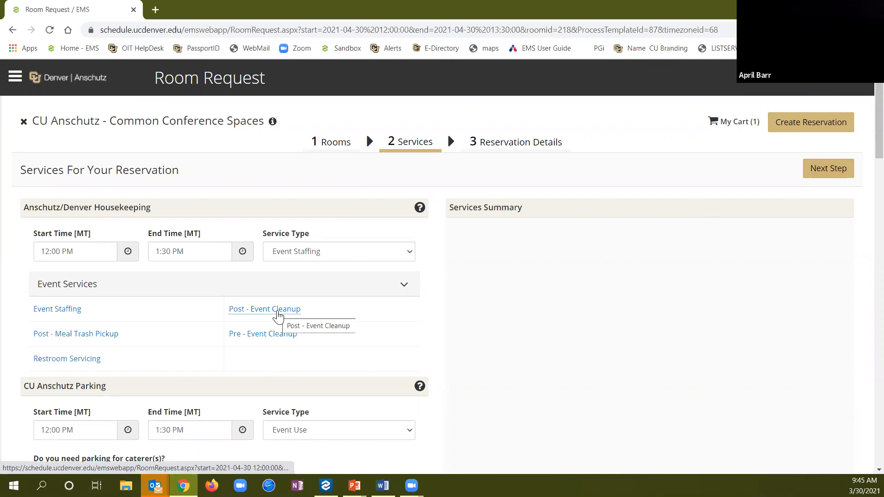
{"action": "left_click", "coordinate": [278, 314]}
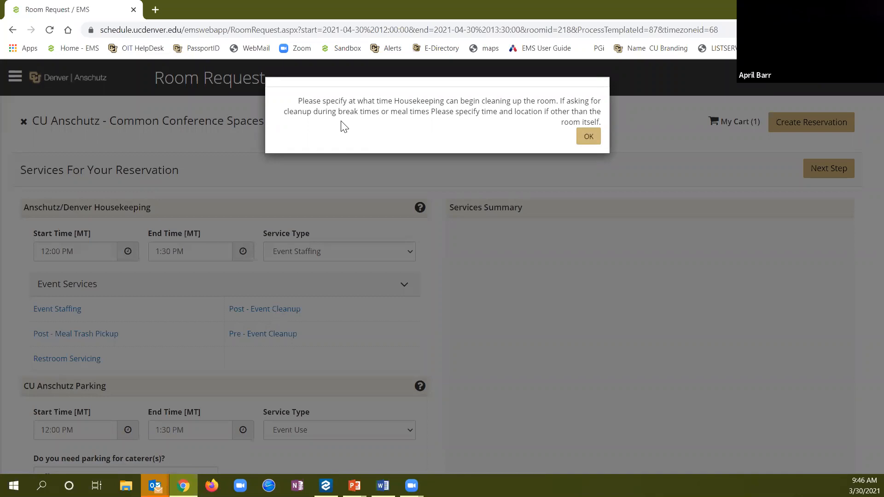
{"action": "left_click", "coordinate": [589, 137]}
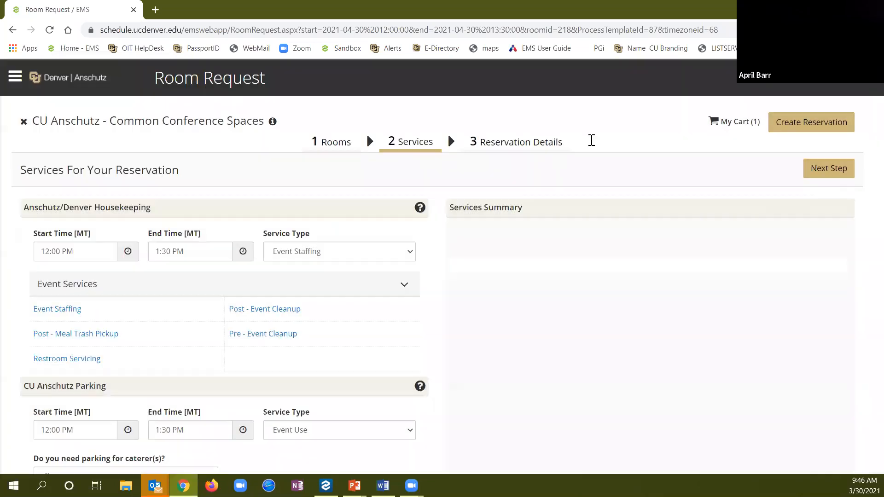
{"action": "left_click", "coordinate": [405, 197]}
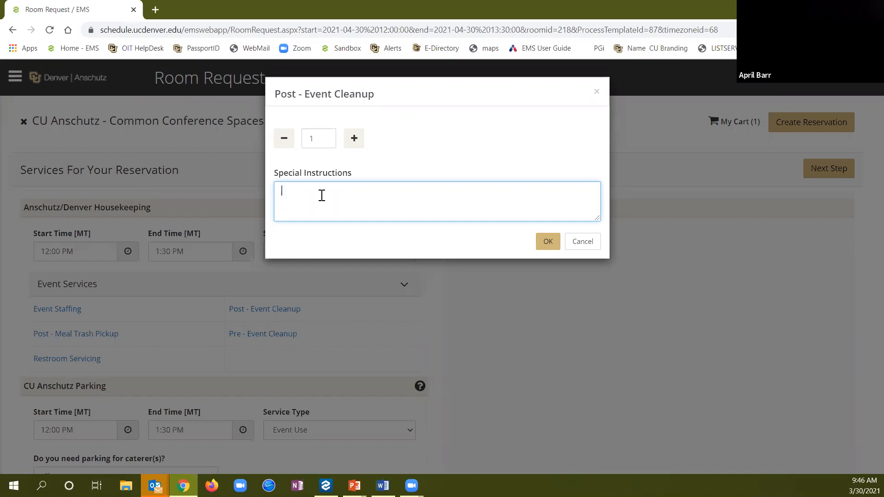
{"action": "type", "text": "Please collect trash/clean room at 1 pm."}
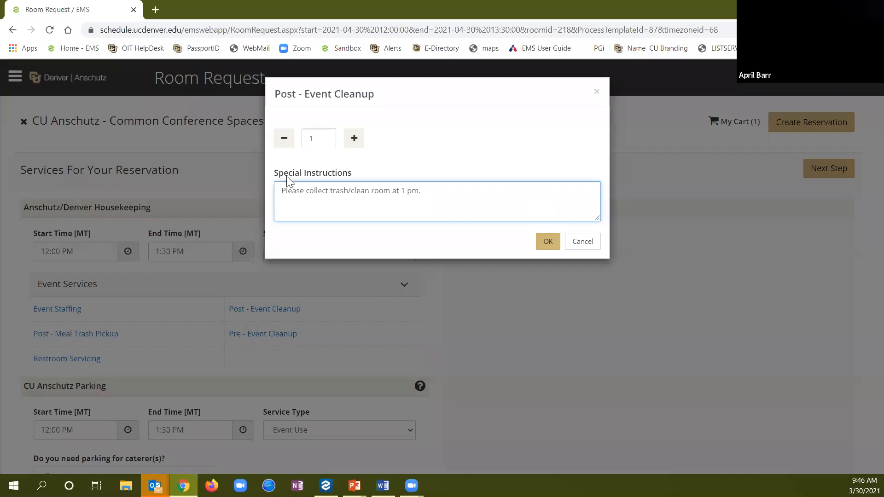
{"action": "left_click", "coordinate": [547, 242]}
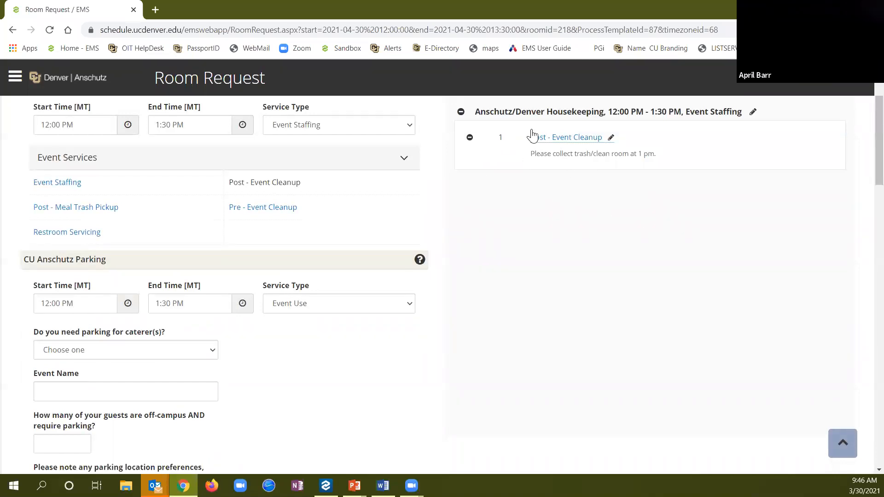
Enter the SpeedType billing code in the required Billing Information field, correcting an extra digit
{"action": "scroll", "coordinate": [725, 175], "scroll_direction": "up", "scroll_amount": 1}
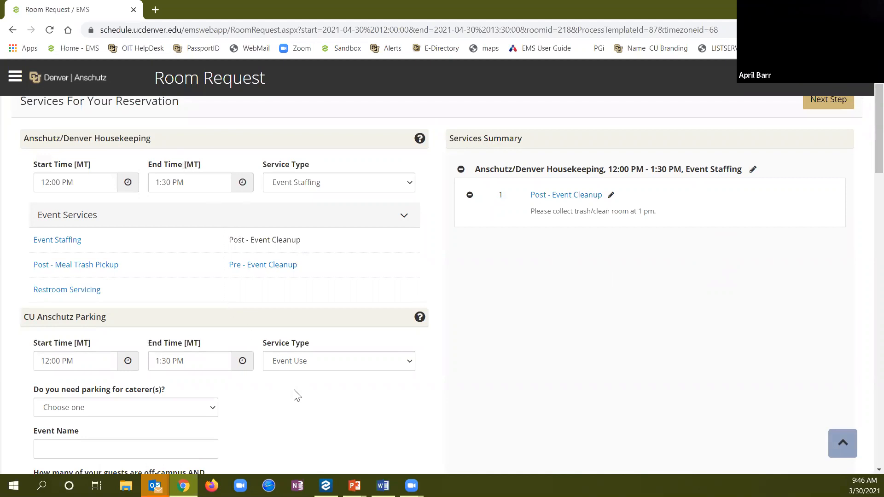
{"action": "scroll", "coordinate": [297, 395], "scroll_direction": "down", "scroll_amount": 9}
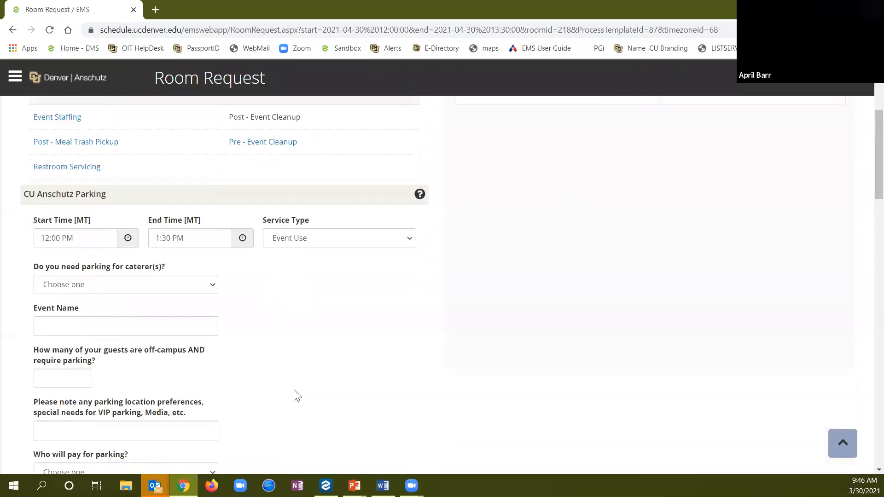
{"action": "scroll", "coordinate": [296, 396], "scroll_direction": "down", "scroll_amount": 15}
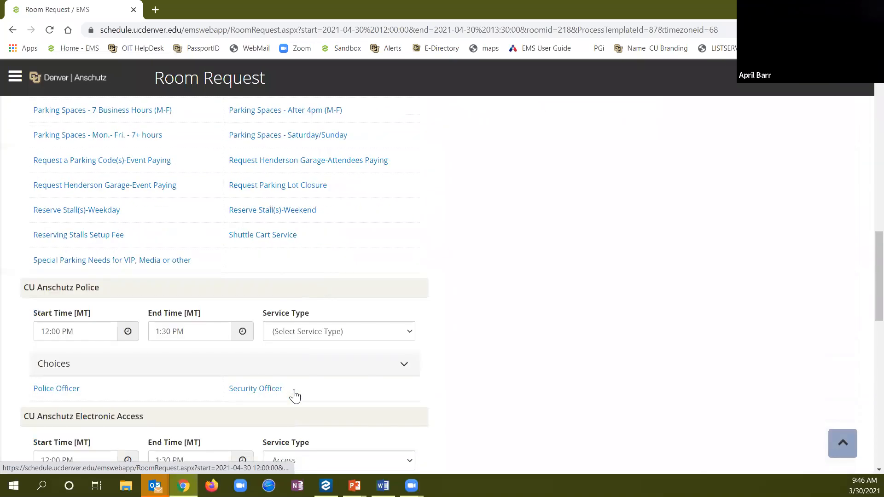
{"action": "scroll", "coordinate": [295, 396], "scroll_direction": "down", "scroll_amount": 7}
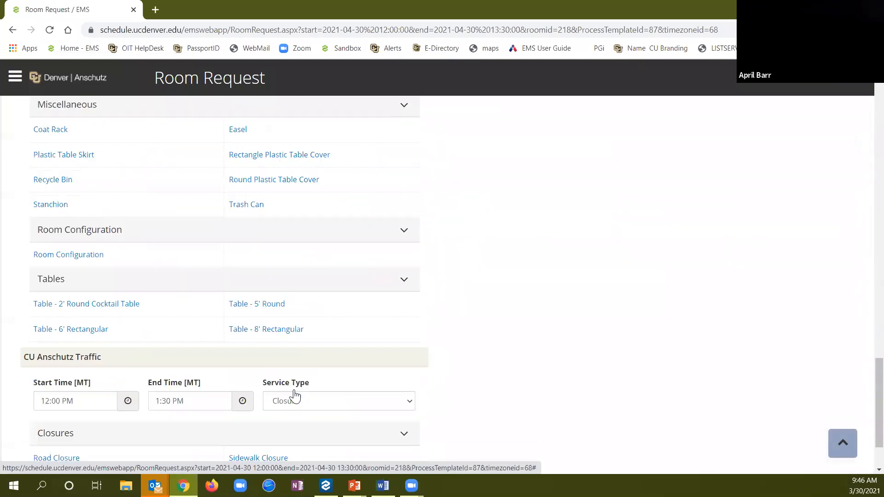
{"action": "left_click", "coordinate": [52, 450]}
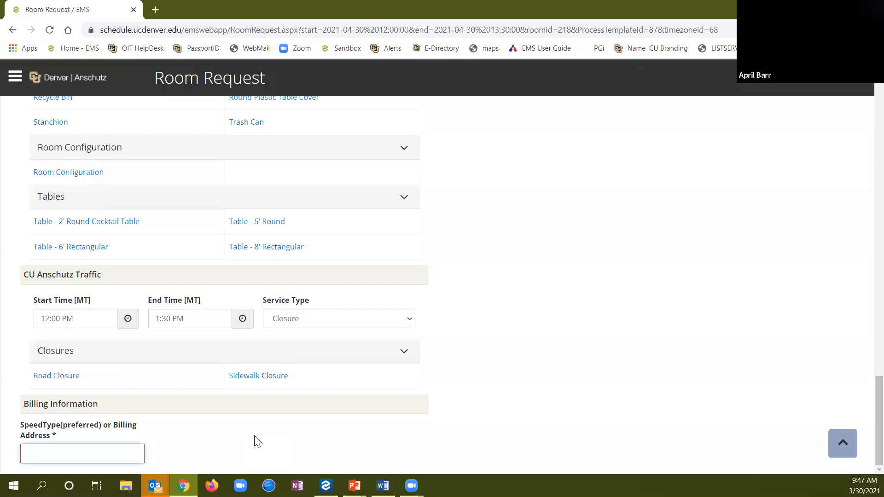
{"action": "type", "text": "61000"}
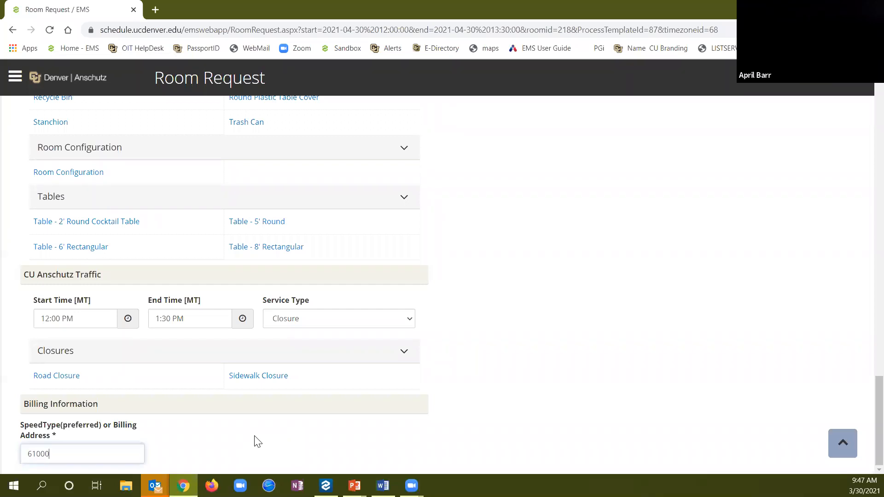
{"action": "type", "text": "0000"}
{"action": "key", "text": "BackSpace"}
{"action": "left_click", "coordinate": [836, 455]}
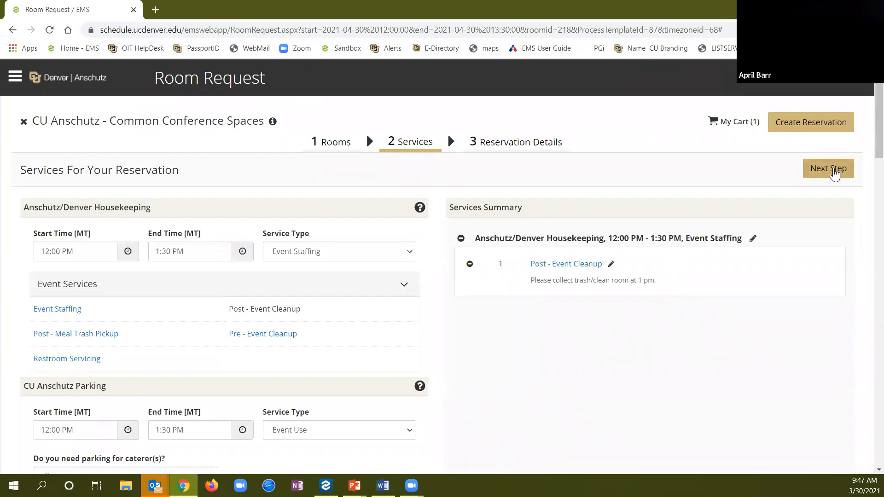
Name the event 'Lunch Meeting' and set its event type to Meeting
{"action": "left_click", "coordinate": [835, 174]}
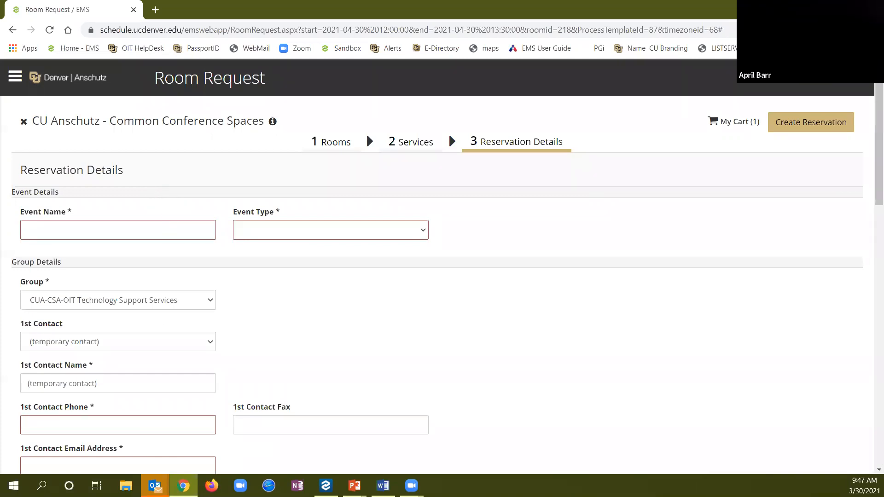
{"action": "left_click", "coordinate": [112, 230]}
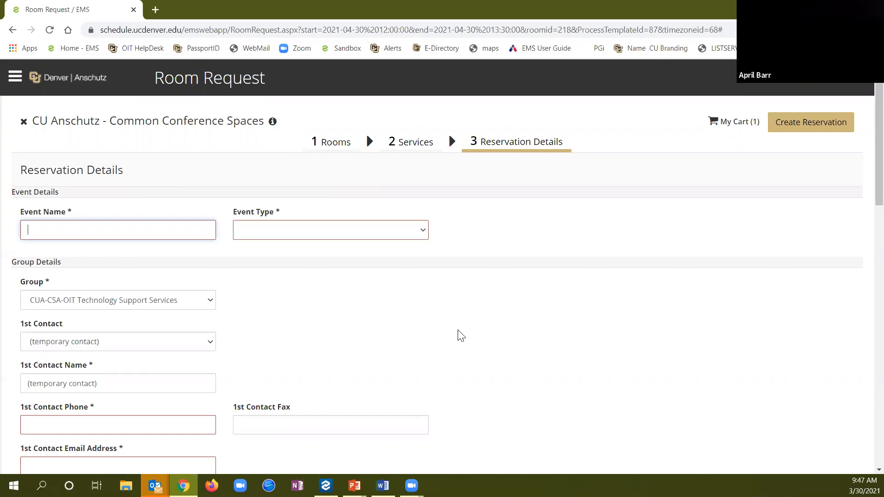
{"action": "type", "text": "Lunch"}
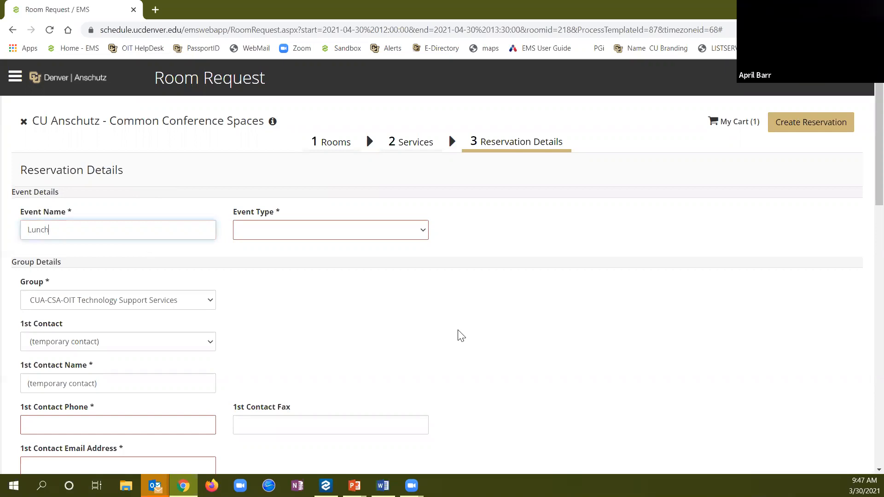
{"action": "type", "text": " Meeting"}
{"action": "left_click", "coordinate": [424, 237]}
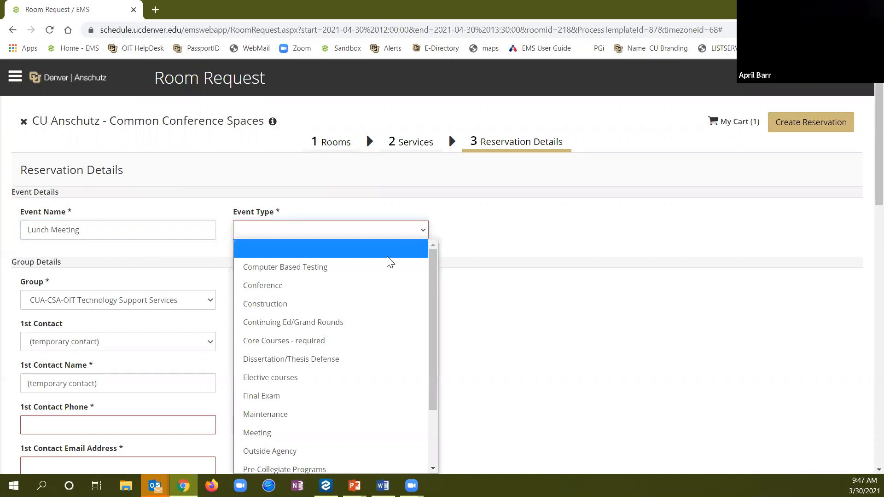
{"action": "left_click", "coordinate": [342, 433]}
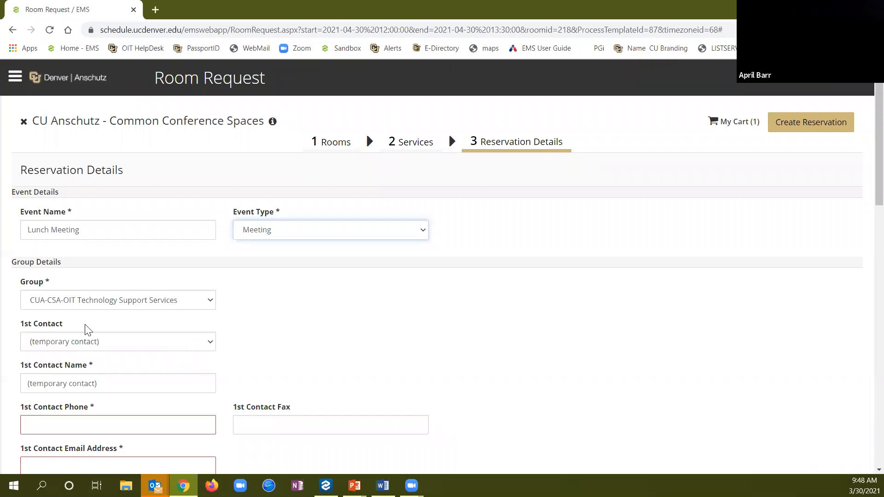
Set Training Account as the first contact, filling in its phone and email
{"action": "left_click", "coordinate": [171, 350]}
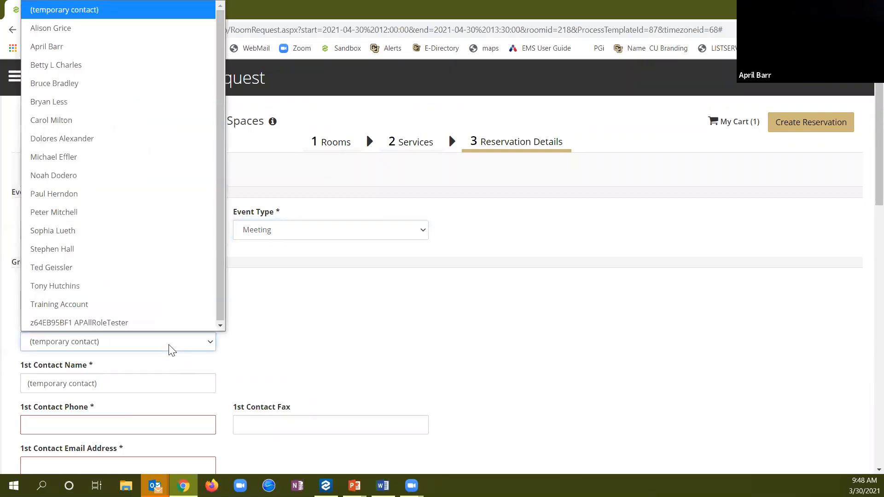
{"action": "left_click", "coordinate": [144, 305]}
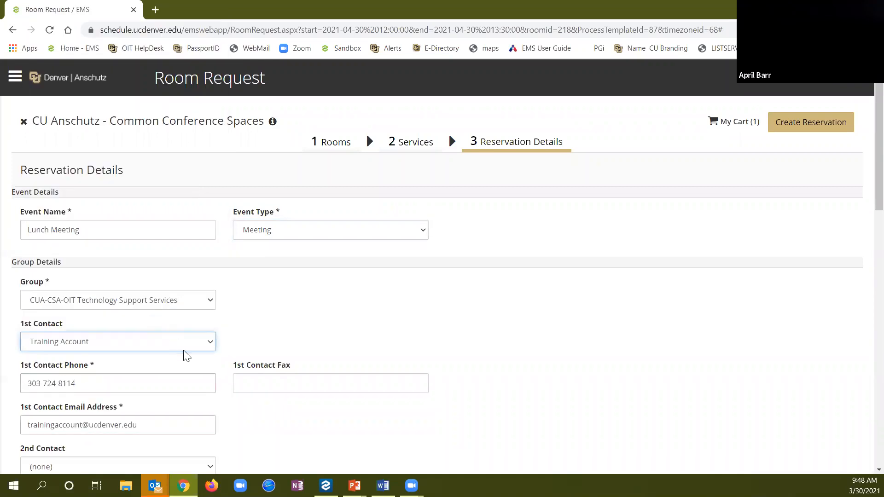
{"action": "left_click", "coordinate": [117, 348]}
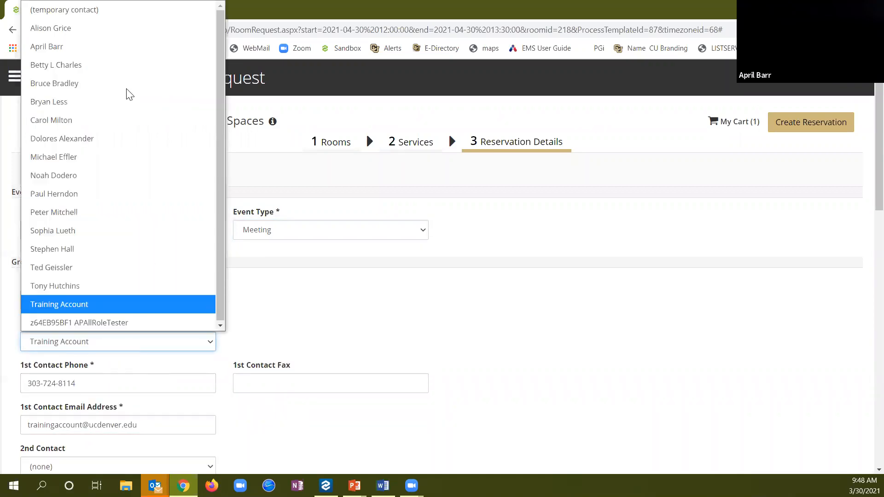
{"action": "left_click", "coordinate": [98, 17]}
{"action": "left_click", "coordinate": [178, 390]}
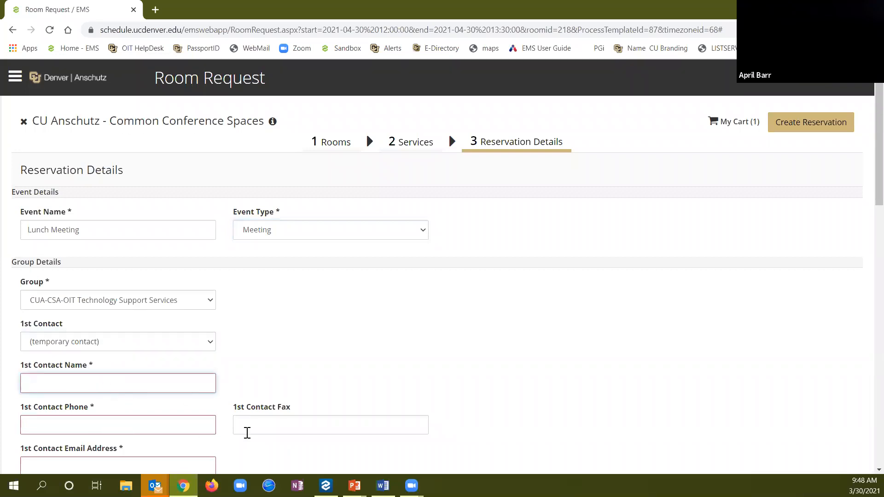
{"action": "left_click", "coordinate": [199, 343]}
{"action": "left_click", "coordinate": [172, 305]}
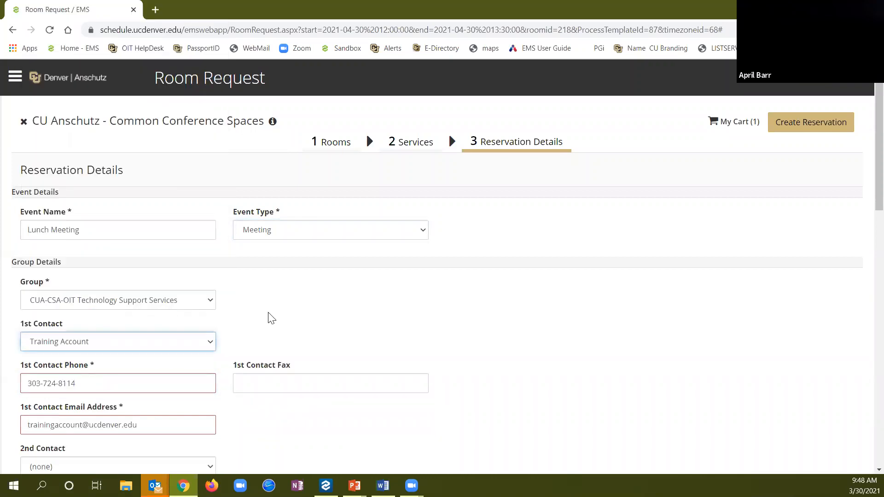
{"action": "scroll", "coordinate": [352, 320], "scroll_direction": "down", "scroll_amount": 2}
{"action": "scroll", "coordinate": [353, 321], "scroll_direction": "down", "scroll_amount": 1}
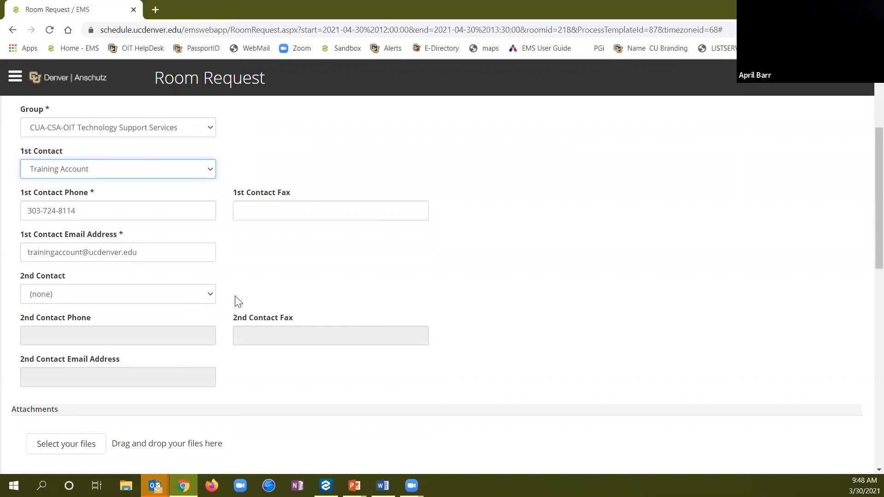
{"action": "scroll", "coordinate": [357, 295], "scroll_direction": "down", "scroll_amount": 5}
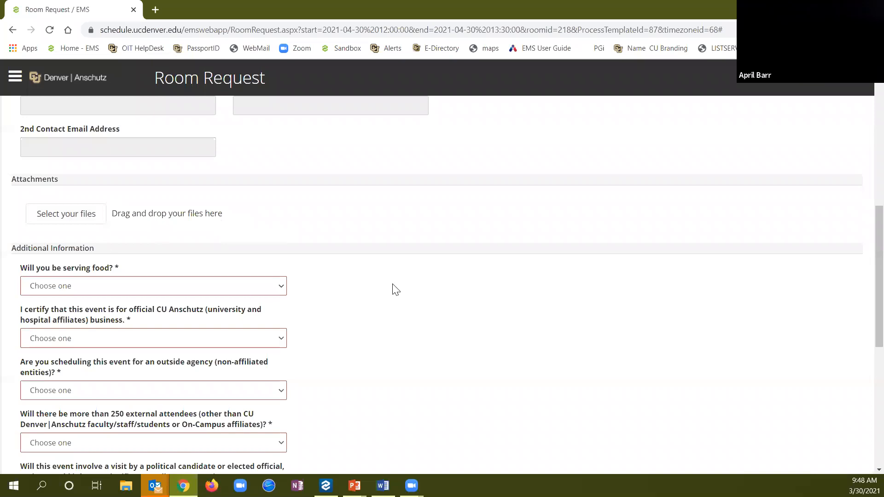
Answer Yes to serving food and to certifying the event as official business
{"action": "scroll", "coordinate": [127, 259], "scroll_direction": "down", "scroll_amount": 1}
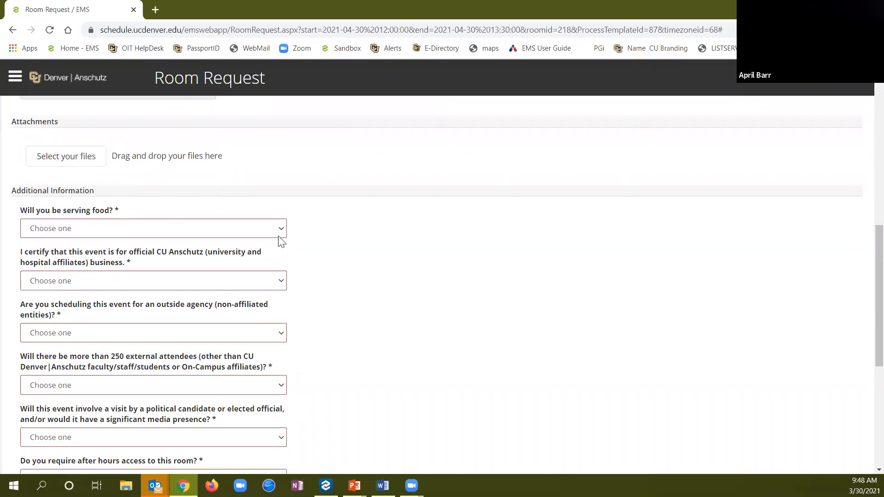
{"action": "left_click", "coordinate": [199, 233]}
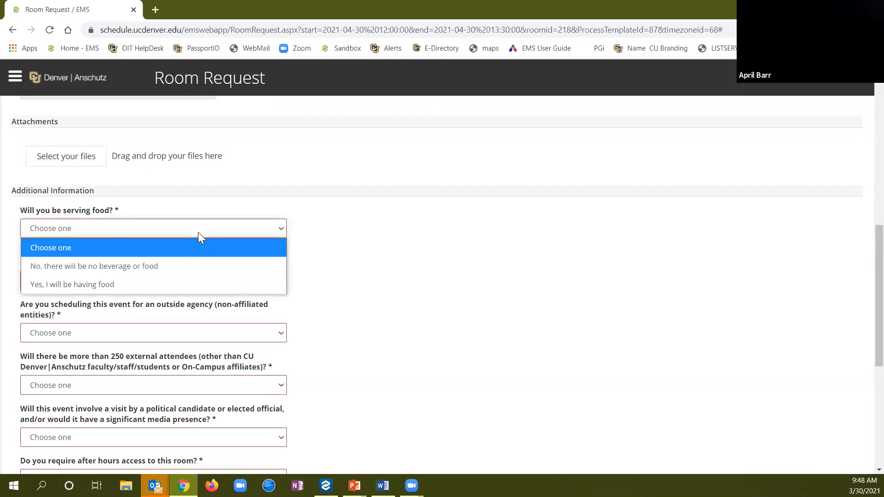
{"action": "left_click", "coordinate": [169, 284]}
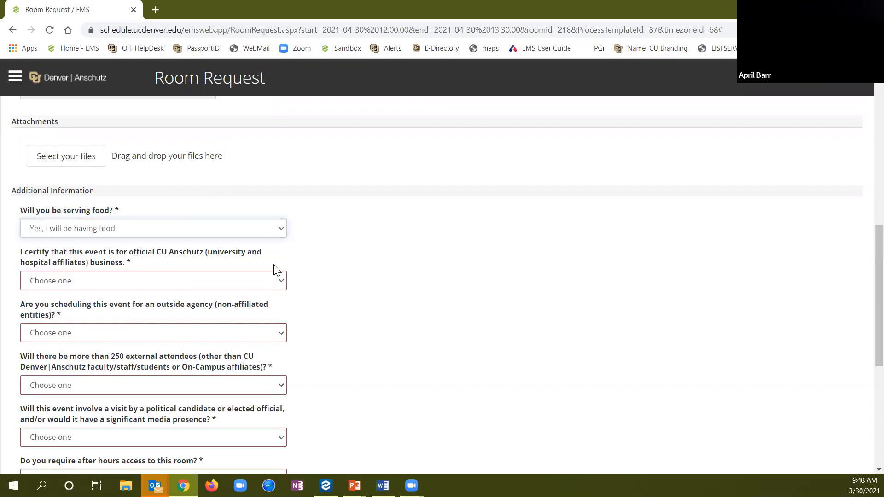
{"action": "key", "text": "y"}
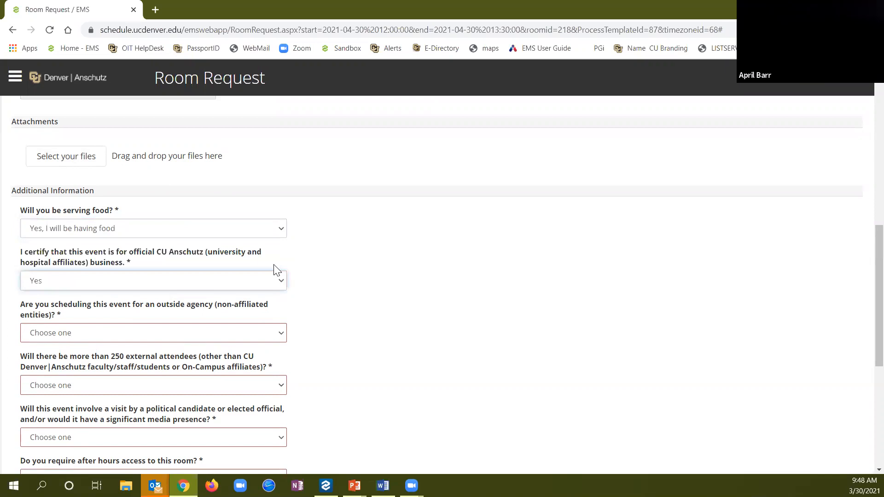
Answer No to the outside agency, over 250 external attendees, and political visit questions
{"action": "key", "text": "Tab"}
{"action": "key", "text": "n"}
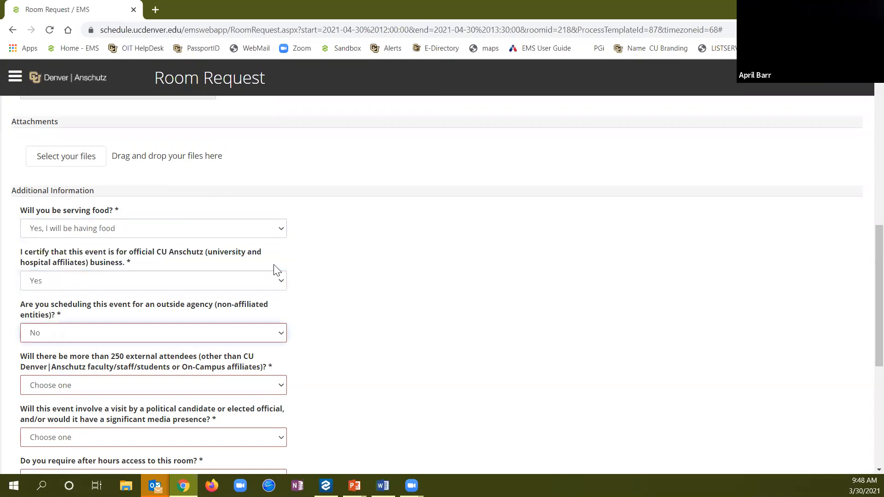
{"action": "key", "text": "Tab"}
{"action": "key", "text": "n"}
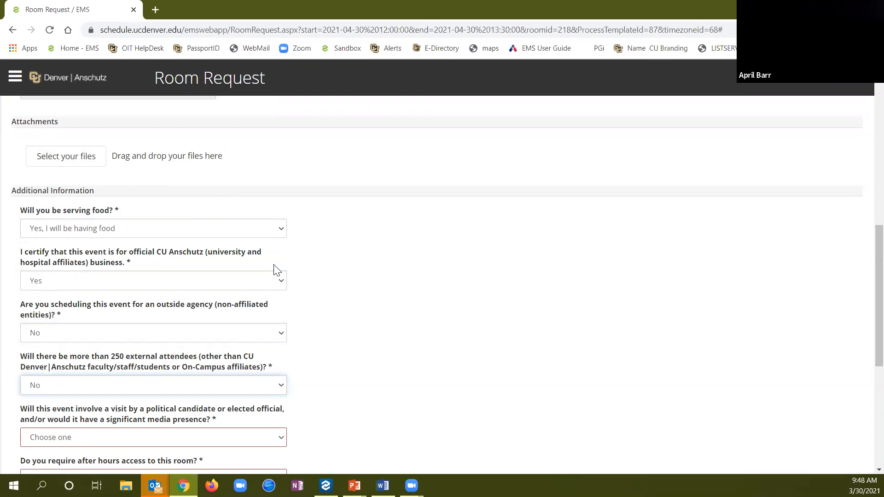
{"action": "key", "text": "Tab"}
{"action": "key", "text": "n"}
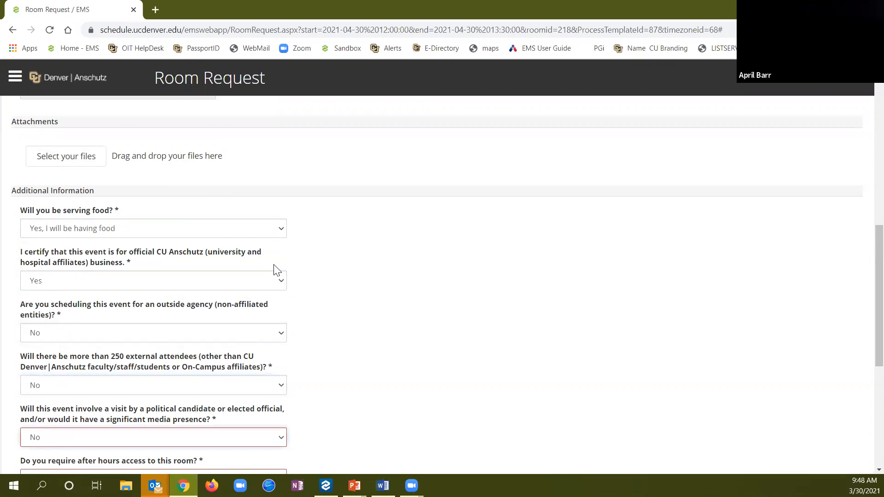
{"action": "scroll", "coordinate": [277, 269], "scroll_direction": "down", "scroll_amount": 1}
Answer No to after-hours access, alcohol, volunteers, minors, and vendors/contractors questions
{"action": "key", "text": "Tab"}
{"action": "key", "text": "n"}
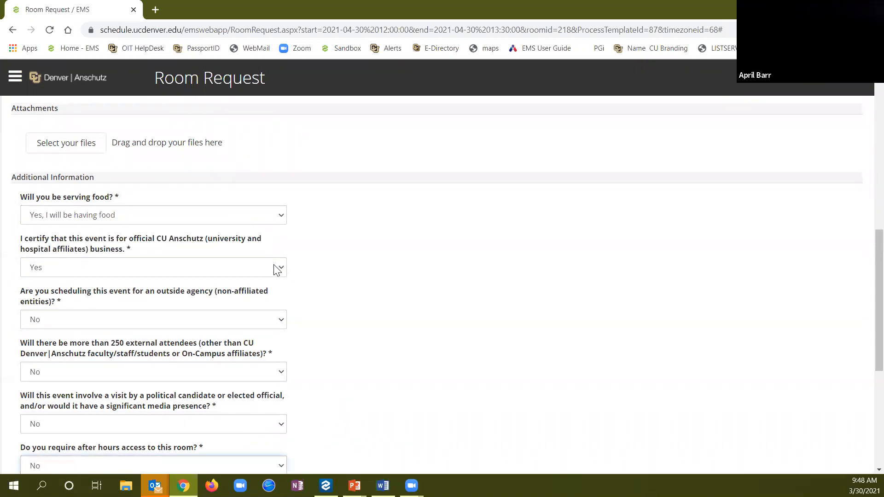
{"action": "key", "text": "Tab"}
{"action": "key", "text": "n"}
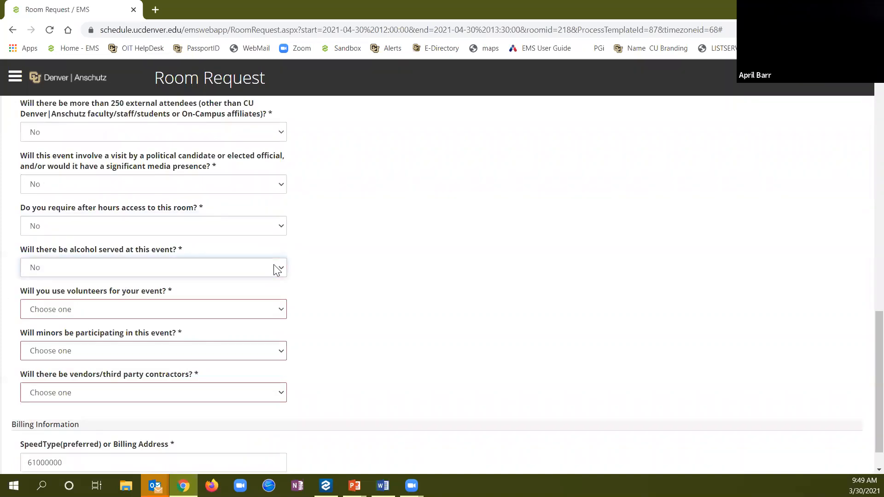
{"action": "key", "text": "Tab"}
{"action": "key", "text": "n"}
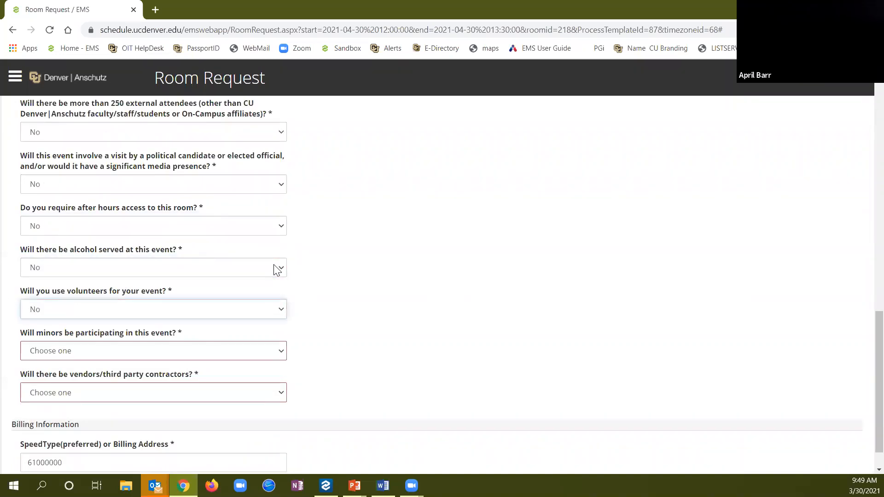
{"action": "key", "text": "Tab"}
{"action": "key", "text": "n"}
{"action": "key", "text": "Tab"}
{"action": "key", "text": "n"}
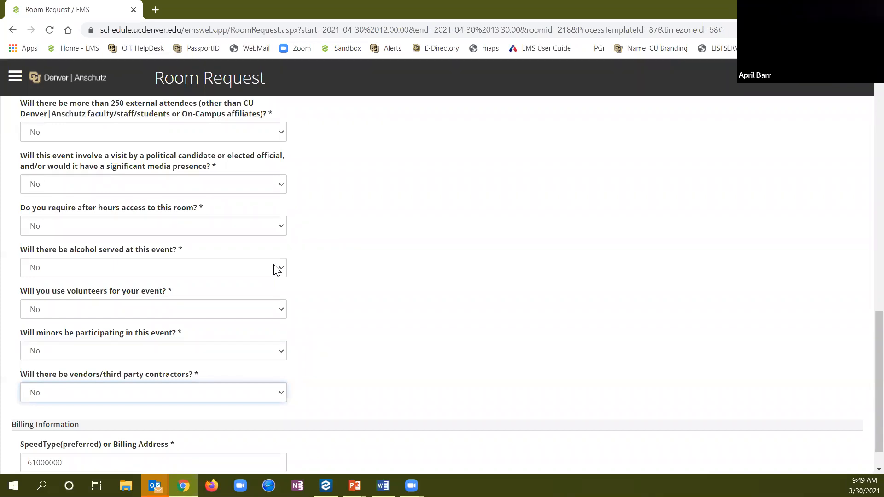
{"action": "scroll", "coordinate": [331, 254], "scroll_direction": "down", "scroll_amount": 1}
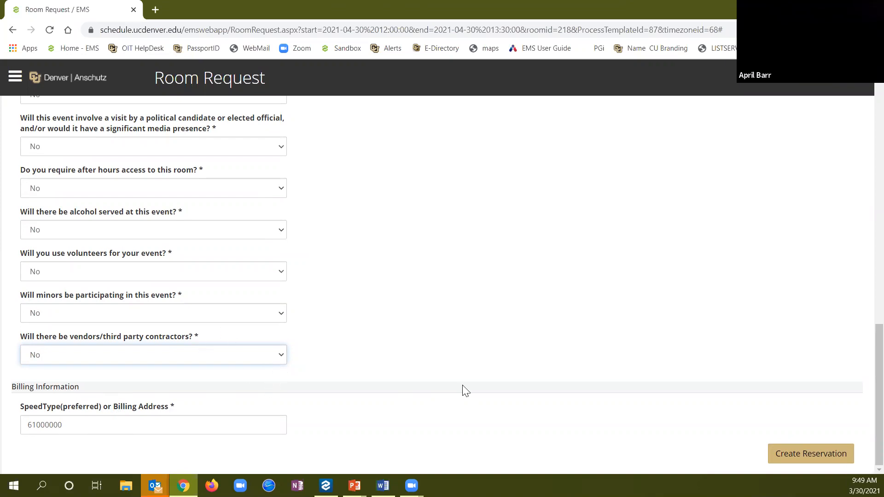
Submit the Lunch Meeting reservation request and dismiss the confirmation message
{"action": "left_click", "coordinate": [811, 461]}
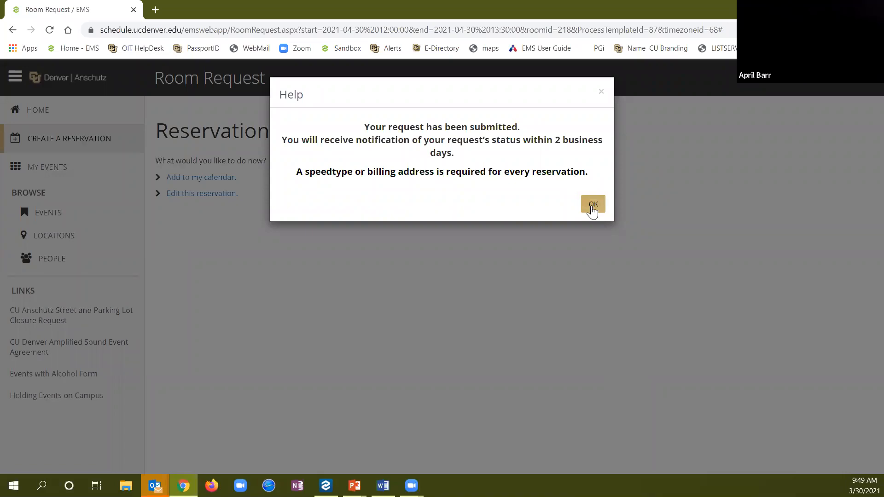
{"action": "left_click", "coordinate": [592, 206]}
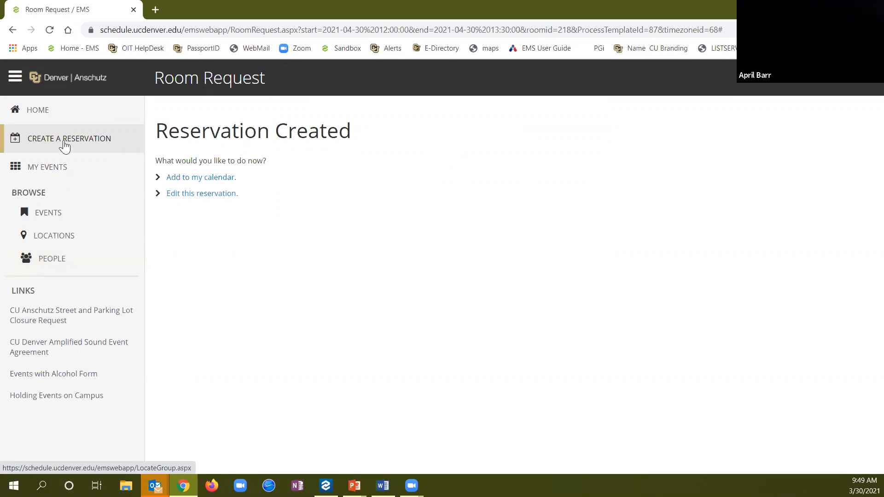
Begin a new reservation using the CU Denver - Classrooms template's book now link
{"action": "left_click", "coordinate": [65, 142]}
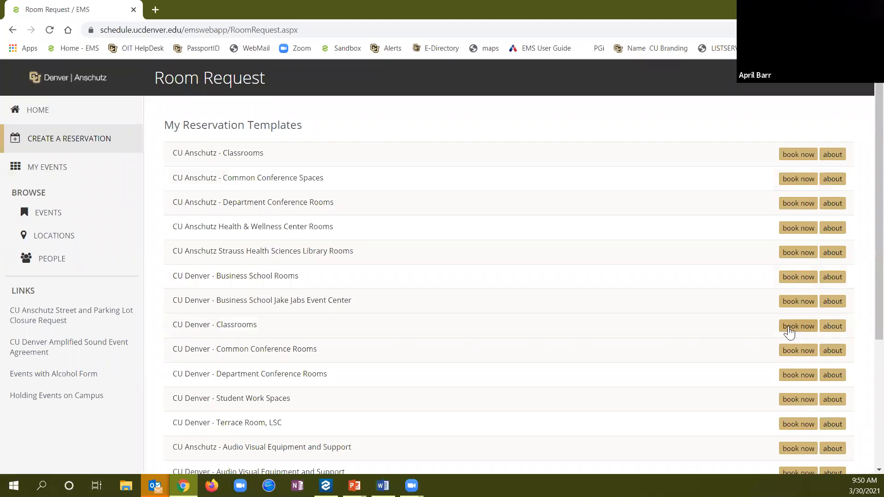
{"action": "left_click", "coordinate": [789, 328]}
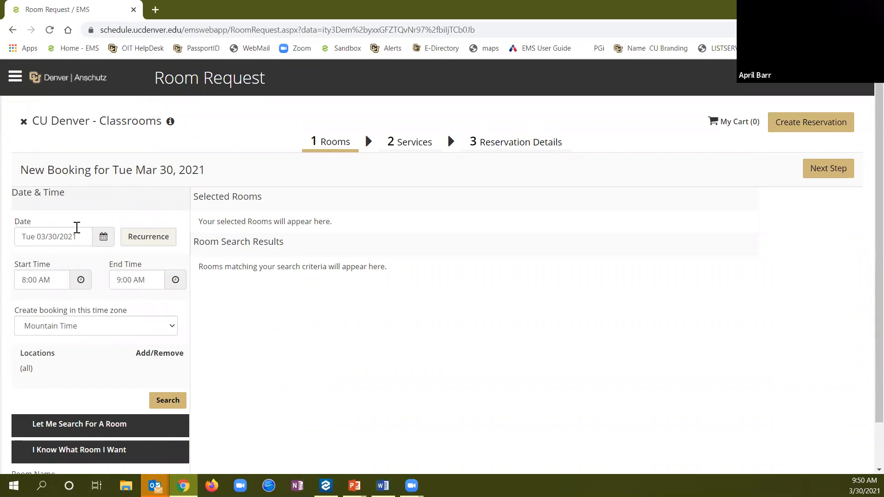
Set the classroom booking date to Fri Apr 30, 2021 and the end time to 10:00 AM
{"action": "left_click", "coordinate": [103, 236]}
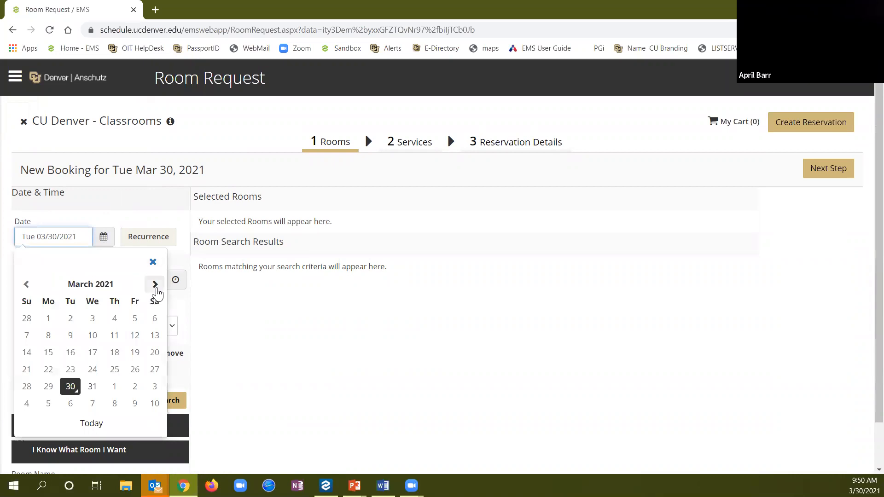
{"action": "left_click", "coordinate": [155, 286]}
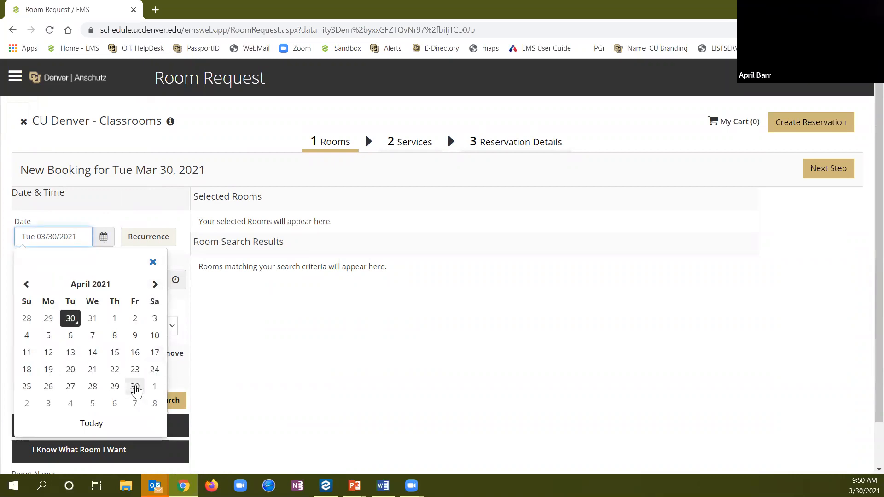
{"action": "left_click", "coordinate": [134, 388]}
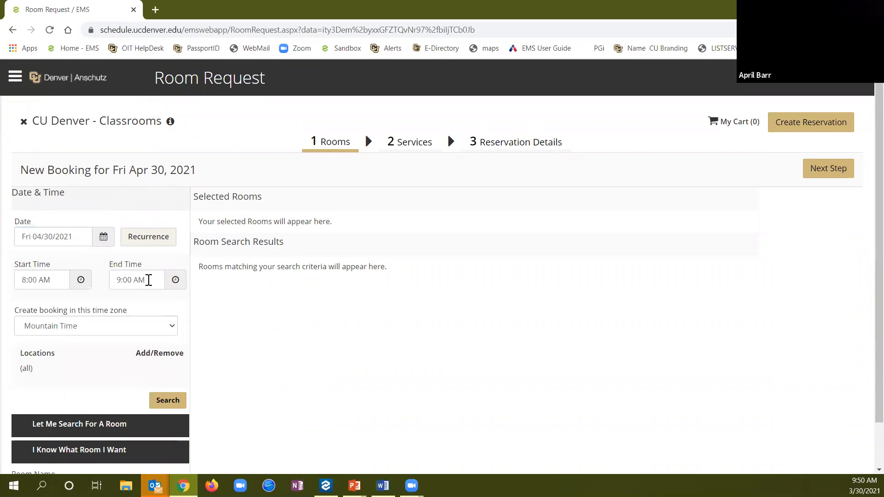
{"action": "left_click_drag", "start_coordinate": [148, 280], "coordinate": [110, 281]}
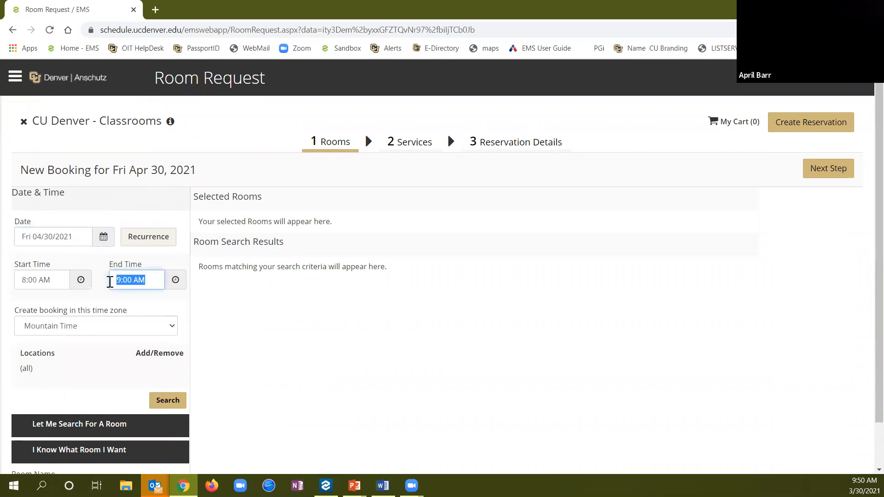
{"action": "type", "text": "10 am"}
{"action": "key", "text": "Tab"}
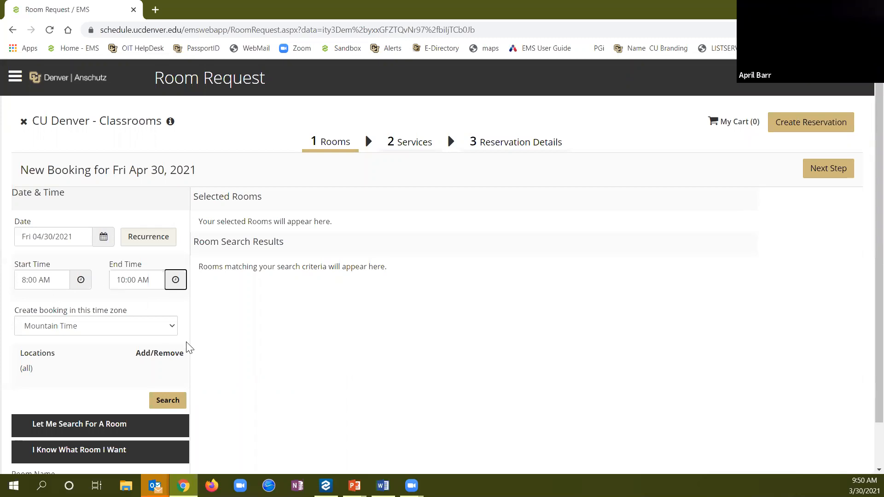
{"action": "scroll", "coordinate": [188, 347], "scroll_direction": "down", "scroll_amount": 1}
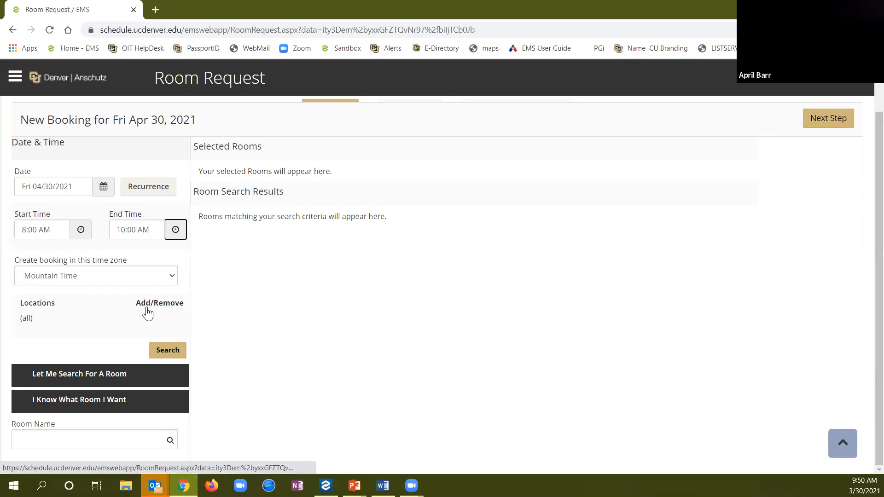
Filter the booking's locations to the Student Commons Building
{"action": "left_click", "coordinate": [146, 309]}
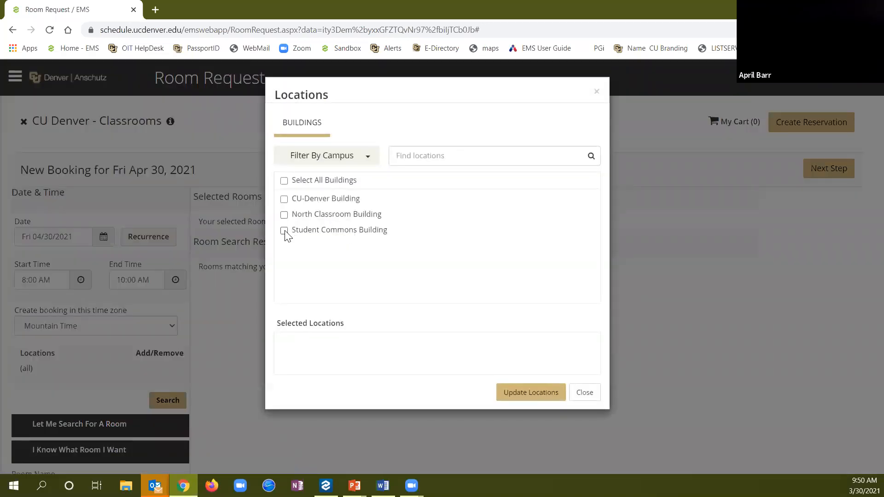
{"action": "left_click", "coordinate": [284, 231]}
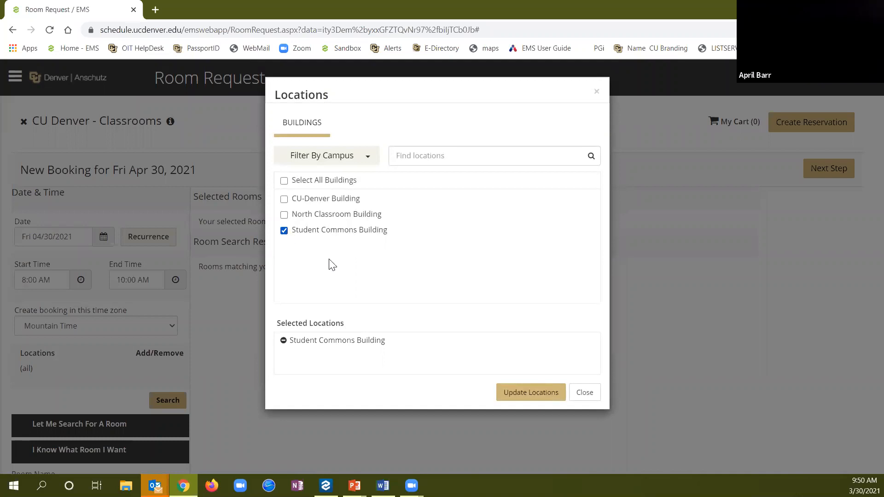
{"action": "left_click", "coordinate": [531, 394]}
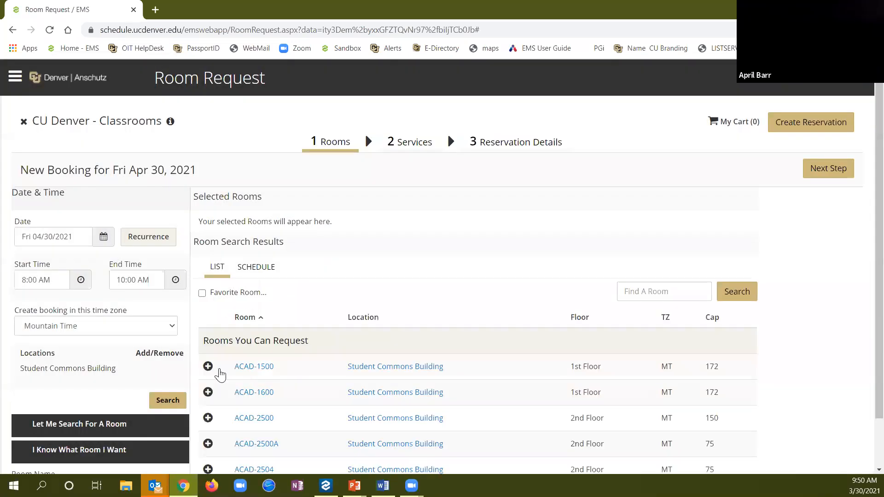
{"action": "scroll", "coordinate": [162, 347], "scroll_direction": "down", "scroll_amount": 1}
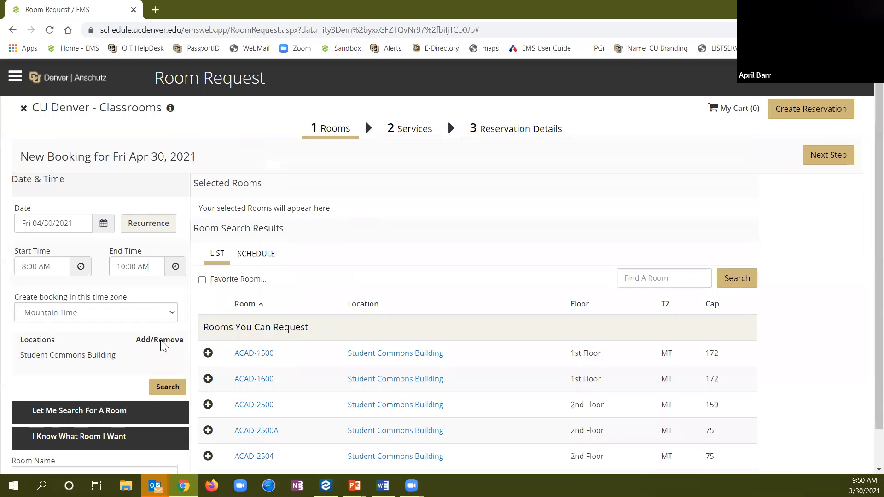
Search for rooms that can hold 40 people
{"action": "left_click", "coordinate": [130, 375]}
{"action": "left_click", "coordinate": [122, 372]}
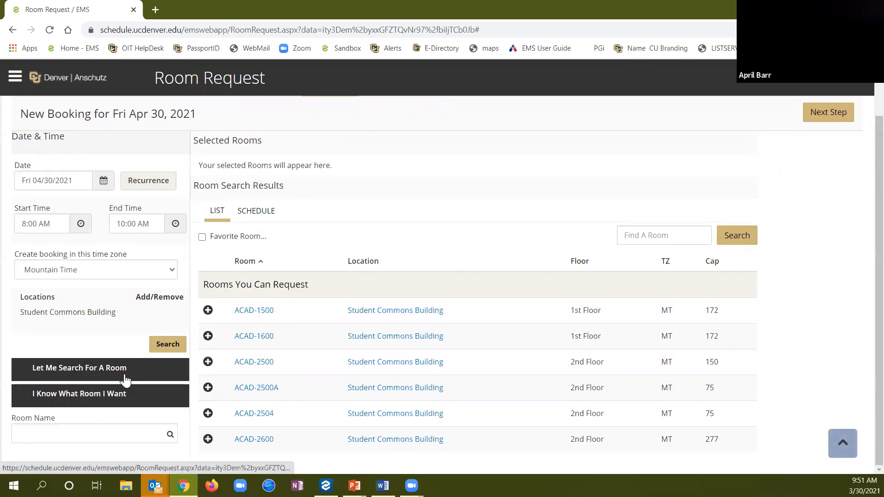
{"action": "left_click", "coordinate": [125, 375]}
{"action": "scroll", "coordinate": [174, 405], "scroll_direction": "down", "scroll_amount": 2}
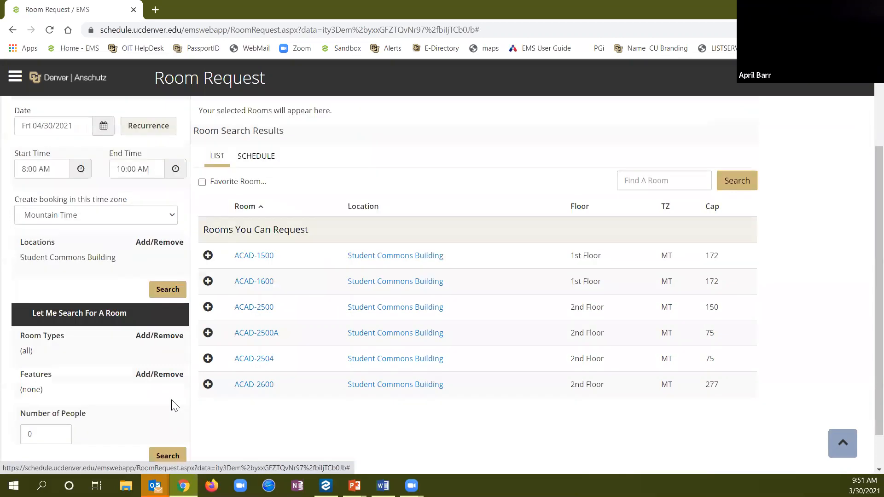
{"action": "left_click_drag", "start_coordinate": [35, 392], "coordinate": [18, 391]}
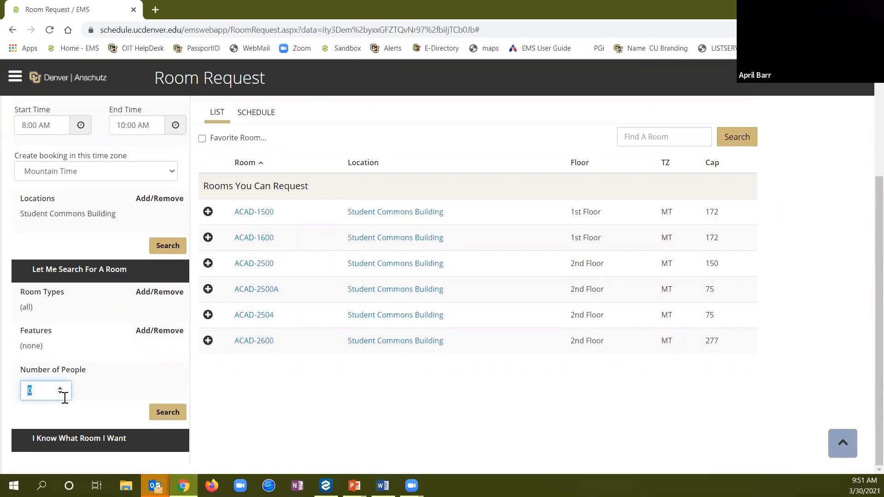
{"action": "type", "text": "40"}
{"action": "left_click", "coordinate": [170, 414]}
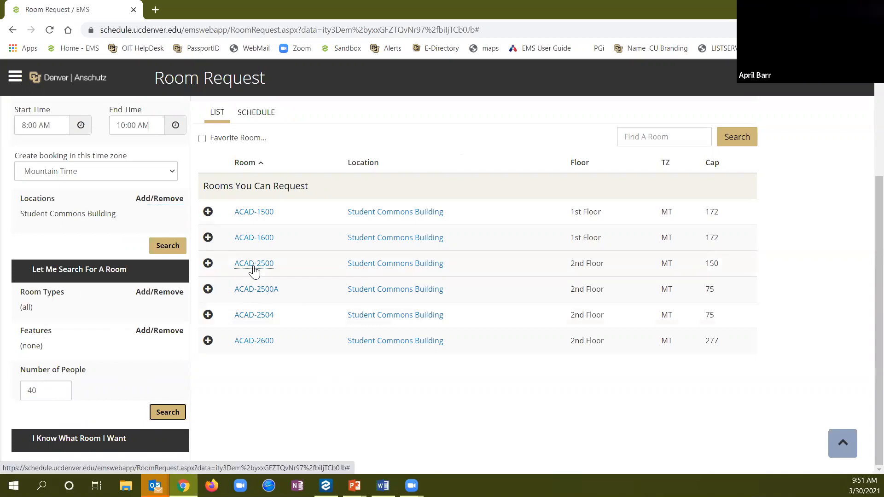
After checking ACAD-1500's details, add ACAD-2504 for 30 attendees and continue to Services
{"action": "left_click", "coordinate": [261, 213]}
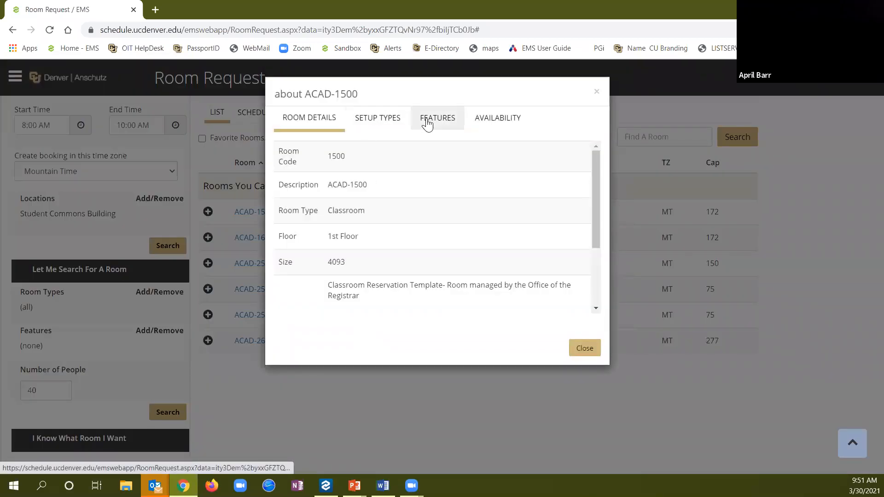
{"action": "left_click", "coordinate": [585, 349]}
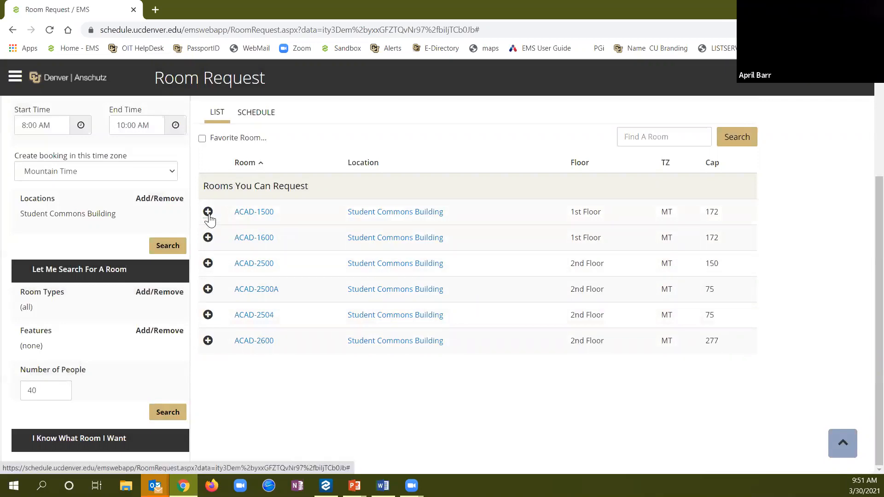
{"action": "left_click", "coordinate": [208, 315]}
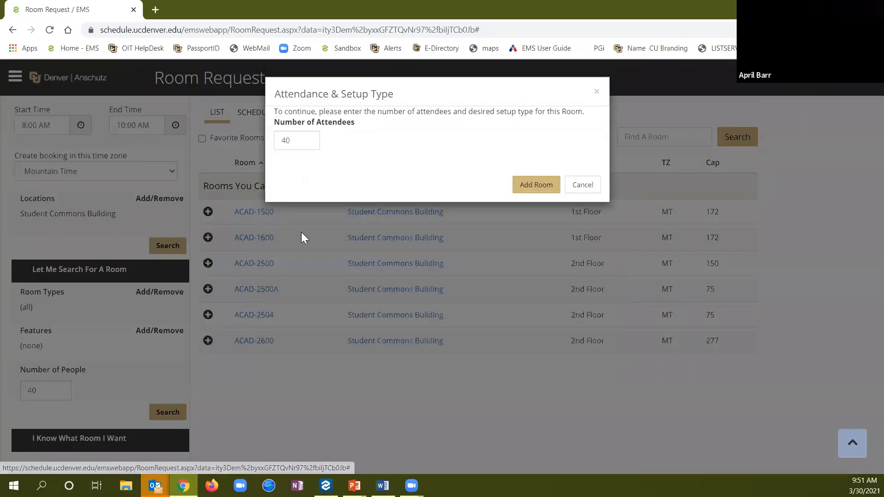
{"action": "double_click", "coordinate": [297, 141]}
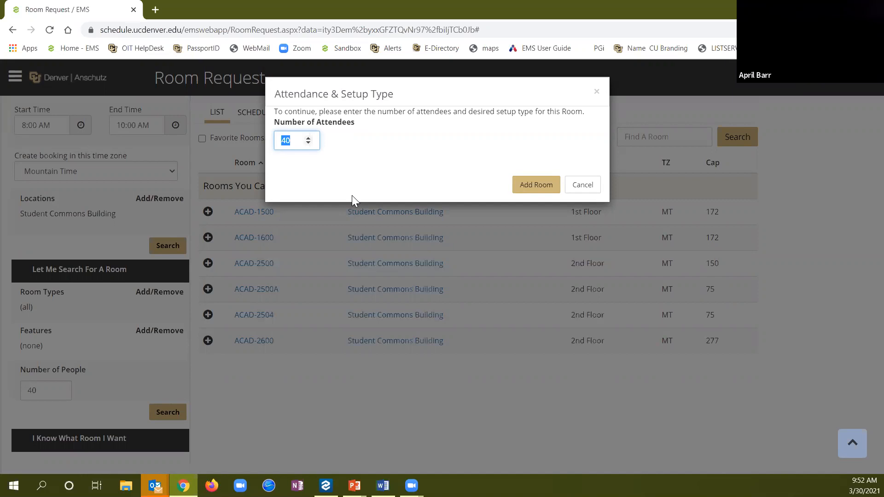
{"action": "type", "text": "30"}
{"action": "left_click", "coordinate": [531, 189]}
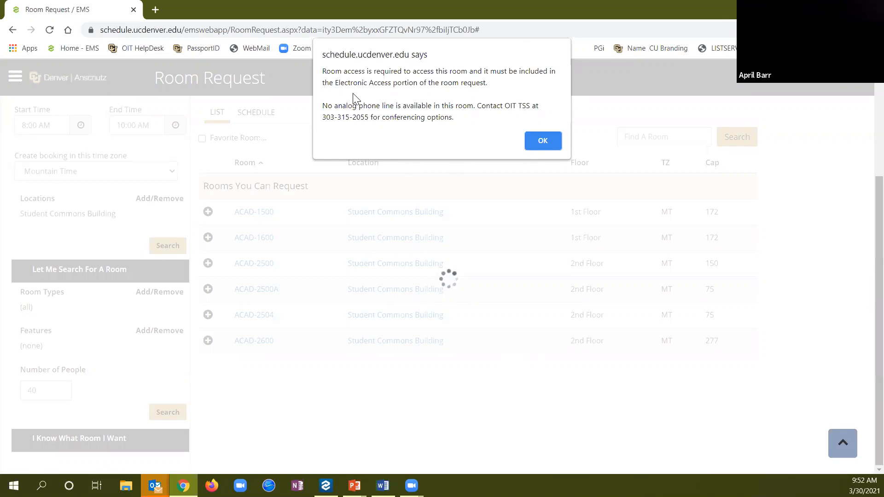
{"action": "left_click", "coordinate": [538, 142]}
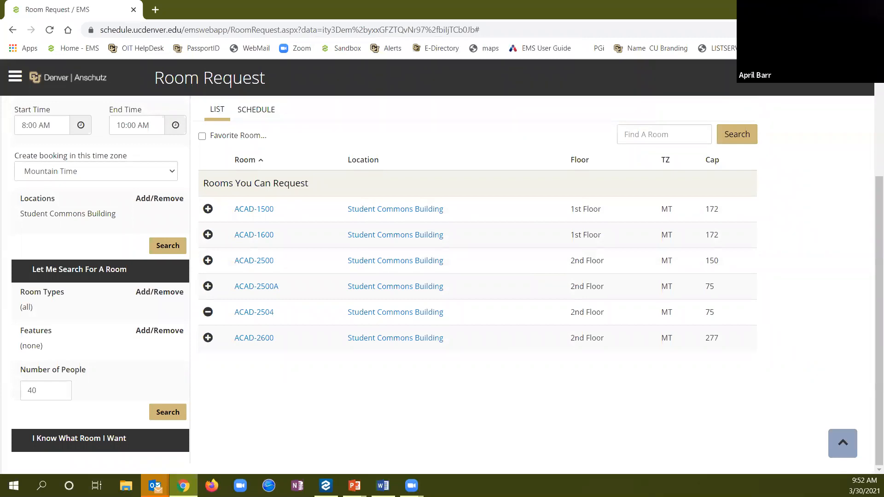
{"action": "scroll", "coordinate": [474, 270], "scroll_direction": "up", "scroll_amount": 3}
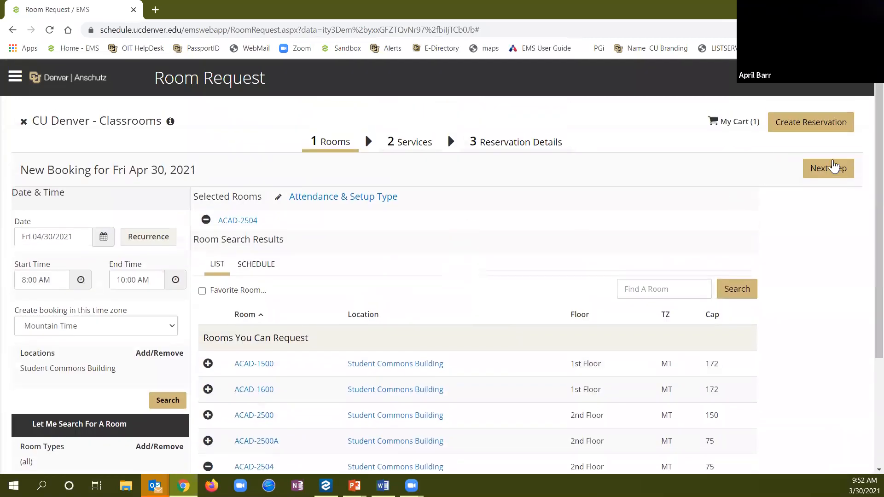
{"action": "left_click", "coordinate": [829, 169]}
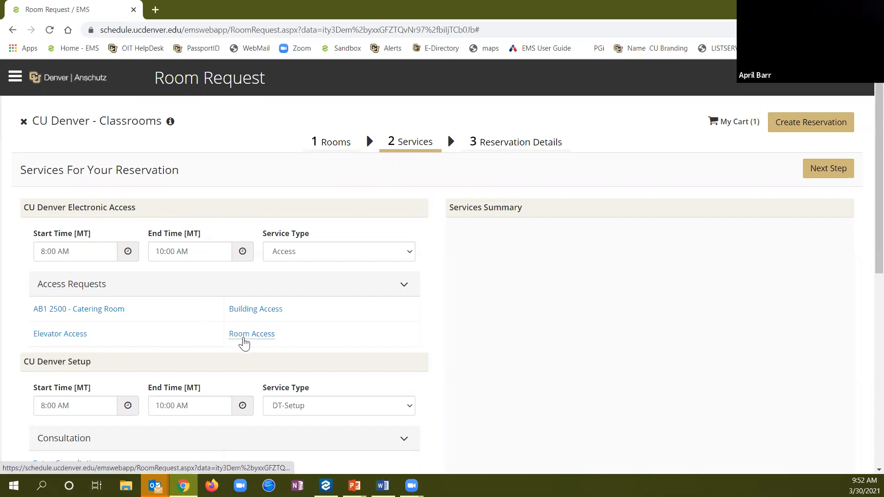
Request room access with the note 'Please provide room adcess at 8 am'
{"action": "left_click", "coordinate": [244, 344]}
{"action": "left_click", "coordinate": [338, 207]}
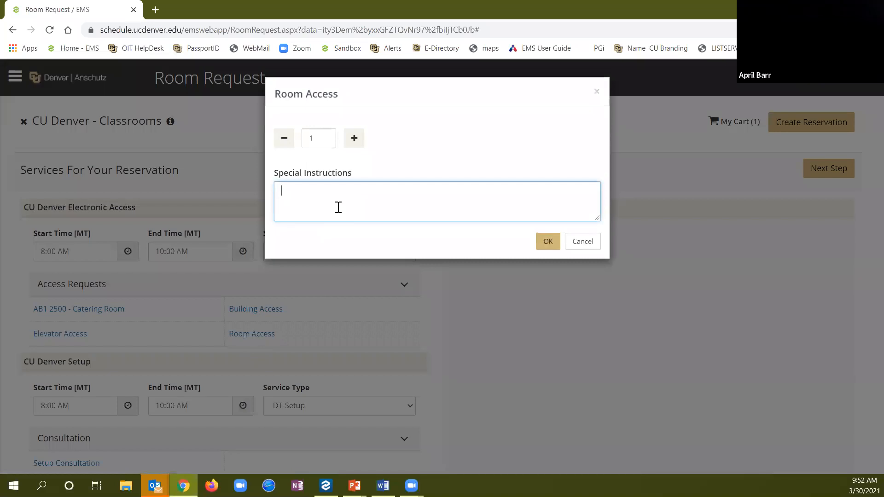
{"action": "type", "text": "Please provide room ad"}
{"action": "type", "text": "cess at 8 am."}
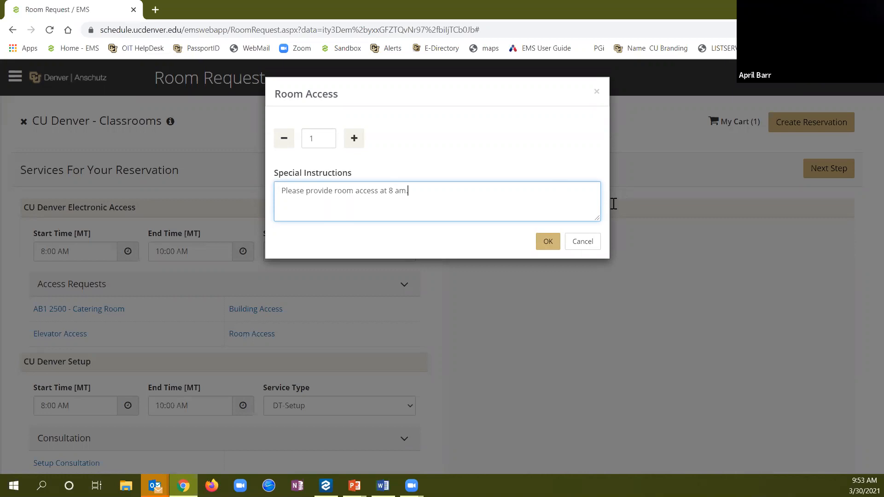
{"action": "left_click", "coordinate": [548, 242]}
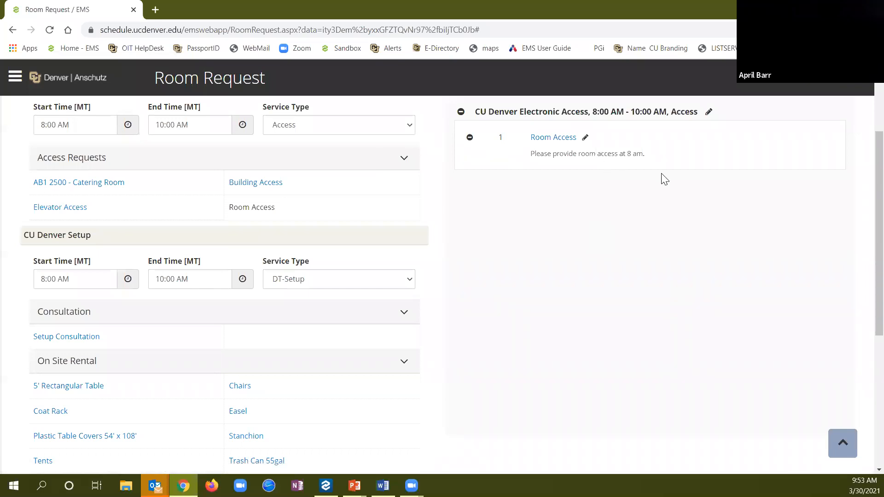
Fill the billing SpeedType with 61000000 and bring the Services Summary into view
{"action": "scroll", "coordinate": [530, 124], "scroll_direction": "up", "scroll_amount": 1}
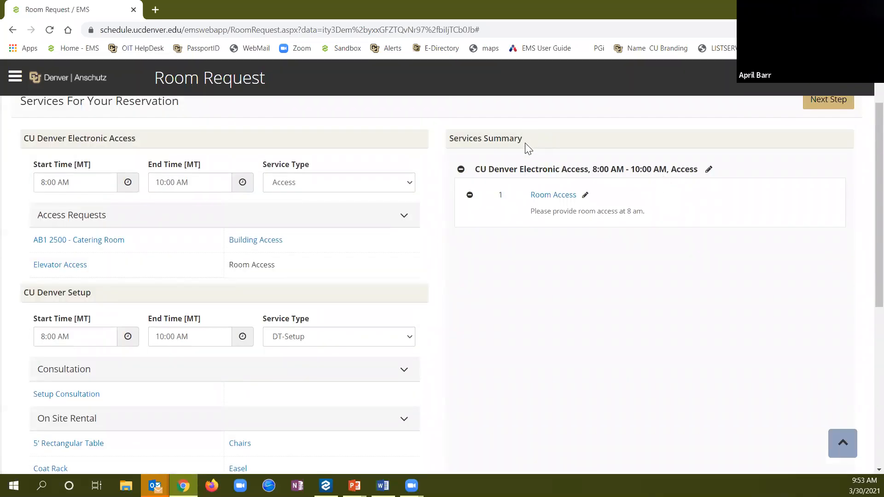
{"action": "scroll", "coordinate": [627, 283], "scroll_direction": "down", "scroll_amount": 7}
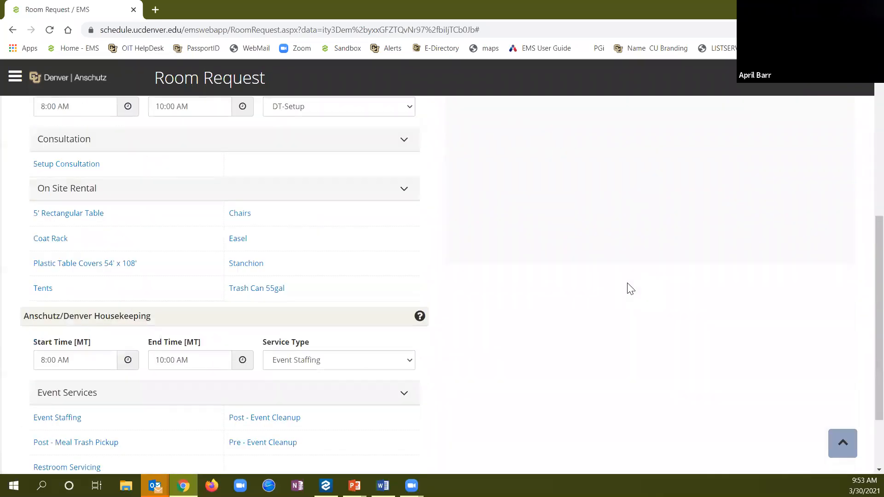
{"action": "left_click", "coordinate": [55, 453]}
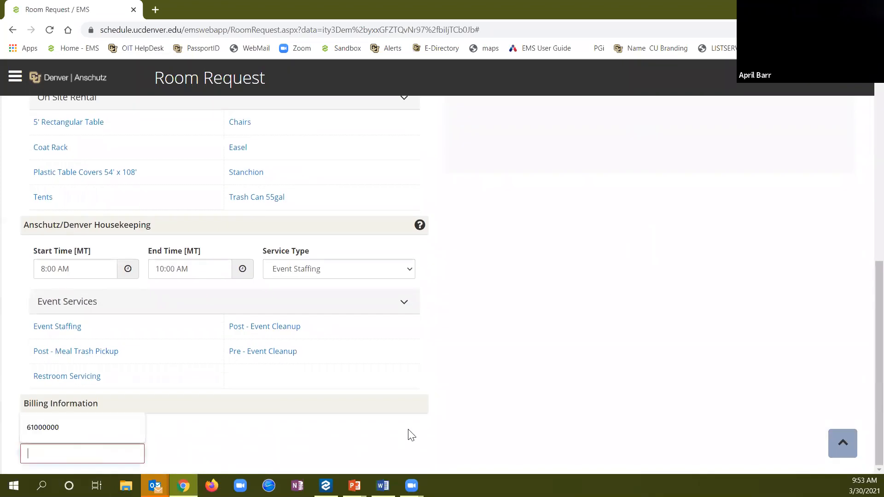
{"action": "left_click", "coordinate": [82, 433]}
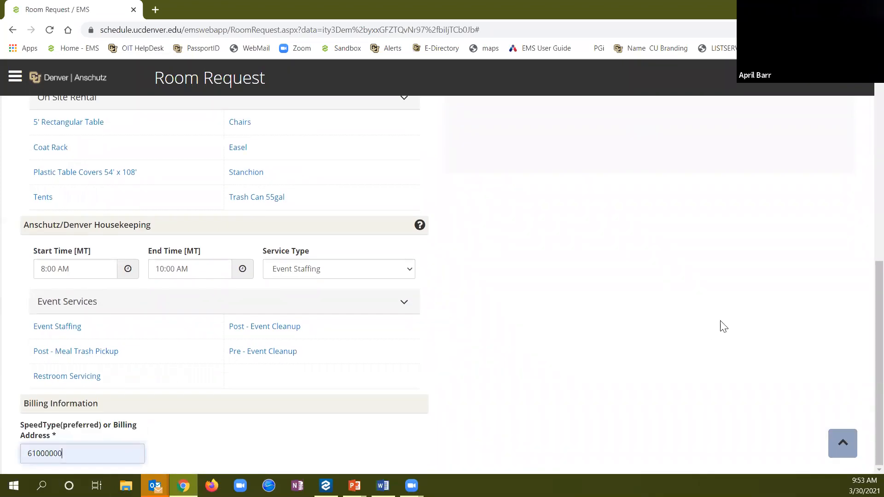
{"action": "left_click", "coordinate": [843, 444]}
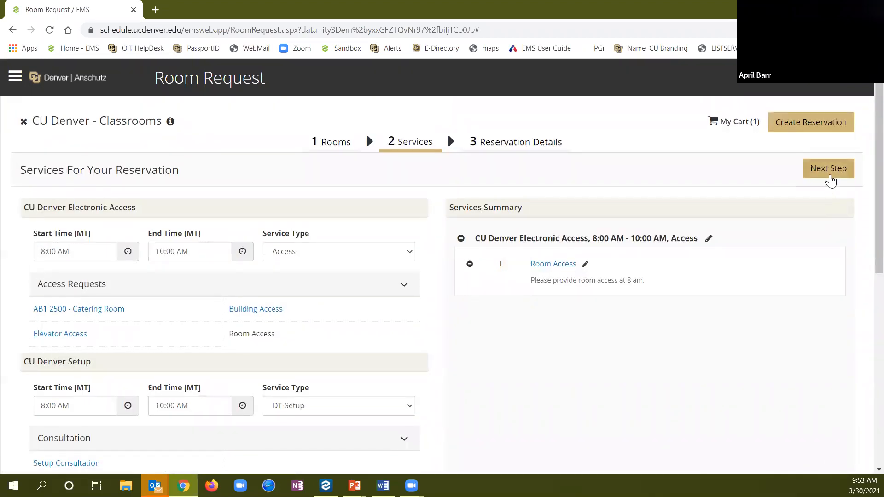
Name the event 'Class Sample Request' with event type Core Courses - required
{"action": "left_click", "coordinate": [830, 178]}
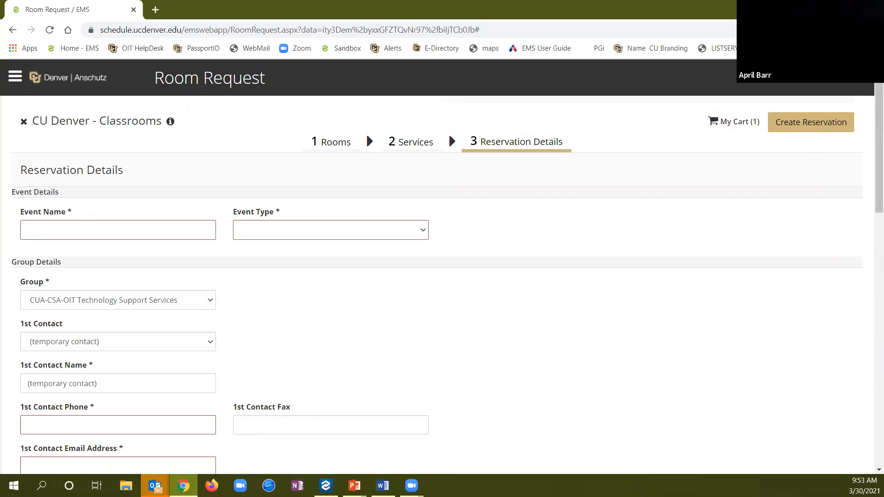
{"action": "left_click", "coordinate": [105, 229]}
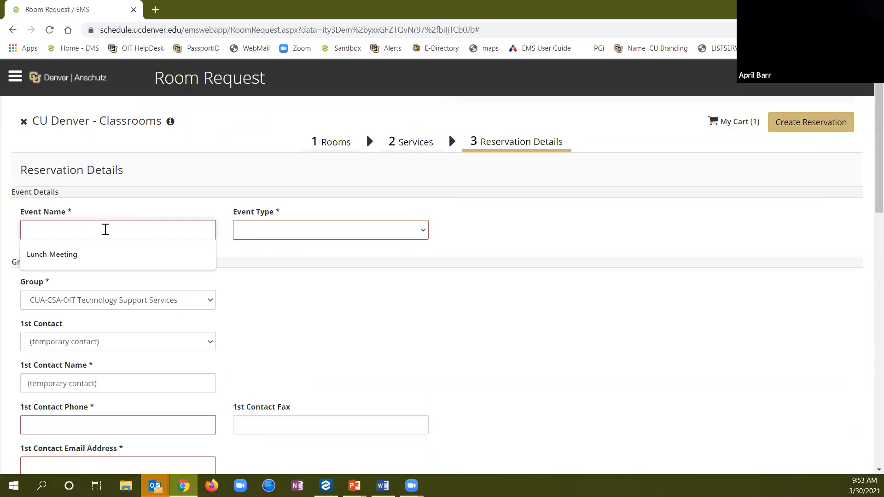
{"action": "type", "text": "Class"}
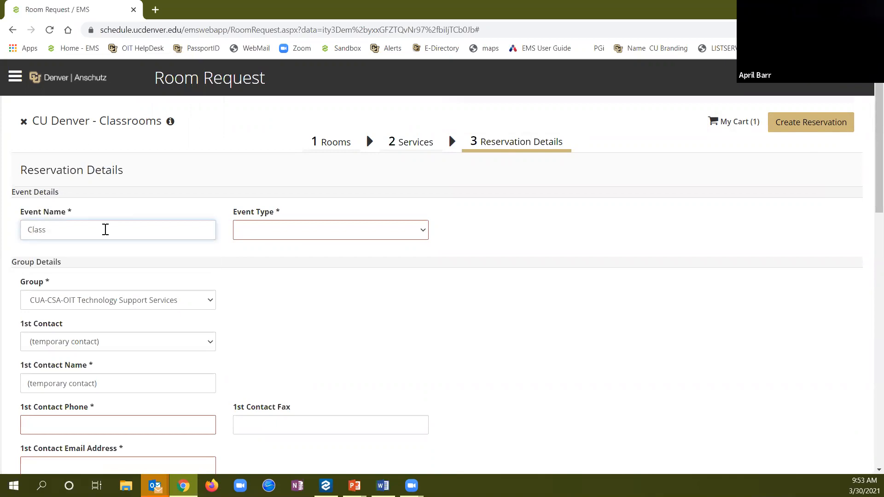
{"action": "type", "text": " Sample Request"}
{"action": "key", "text": "Tab"}
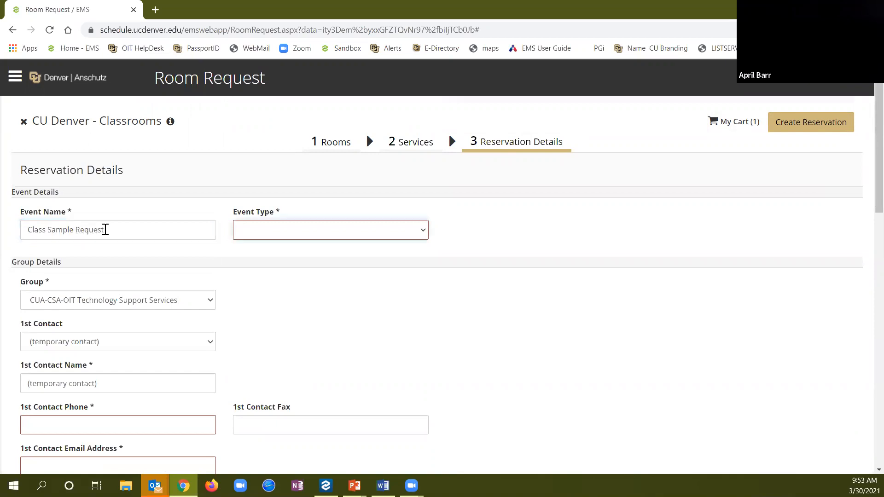
{"action": "left_click", "coordinate": [423, 231]}
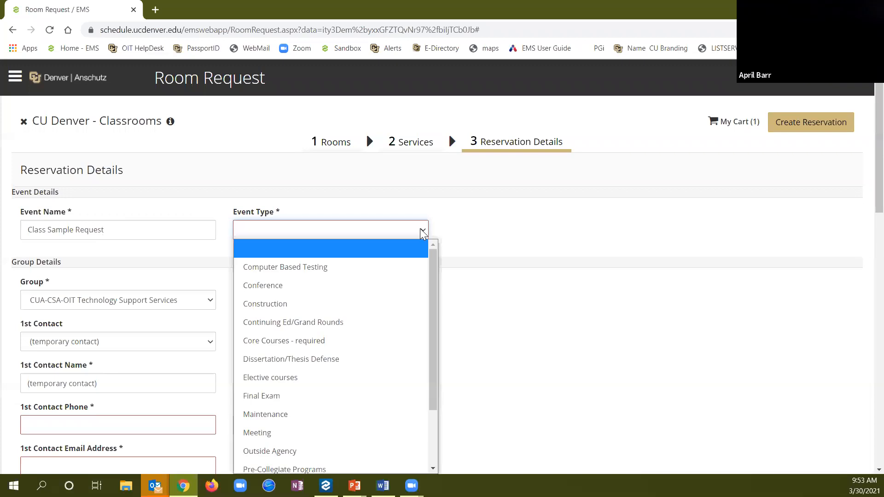
{"action": "left_click", "coordinate": [360, 341]}
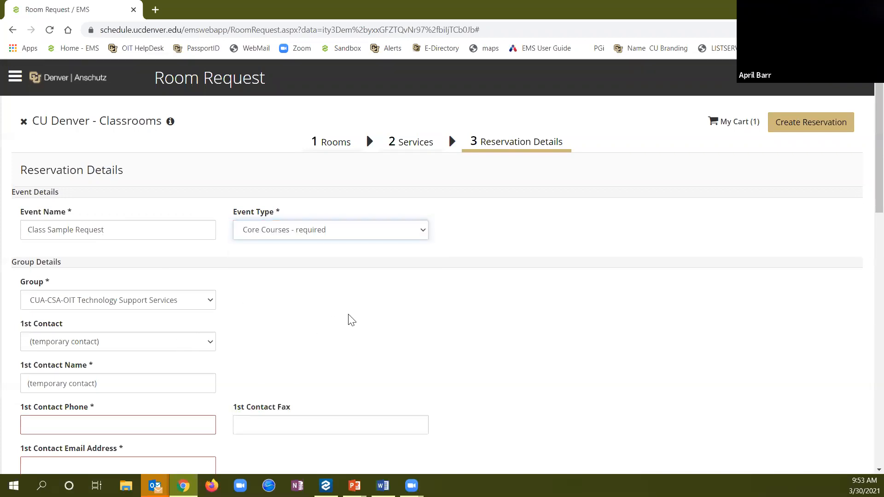
Make Training Account the first contact
{"action": "scroll", "coordinate": [349, 318], "scroll_direction": "down", "scroll_amount": 3}
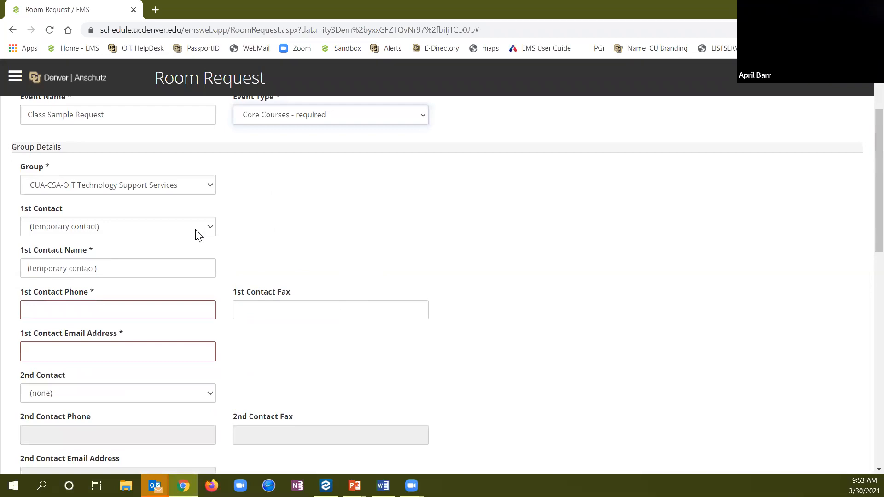
{"action": "left_click", "coordinate": [196, 231]}
{"action": "left_click_drag", "start_coordinate": [224, 291], "coordinate": [218, 366]}
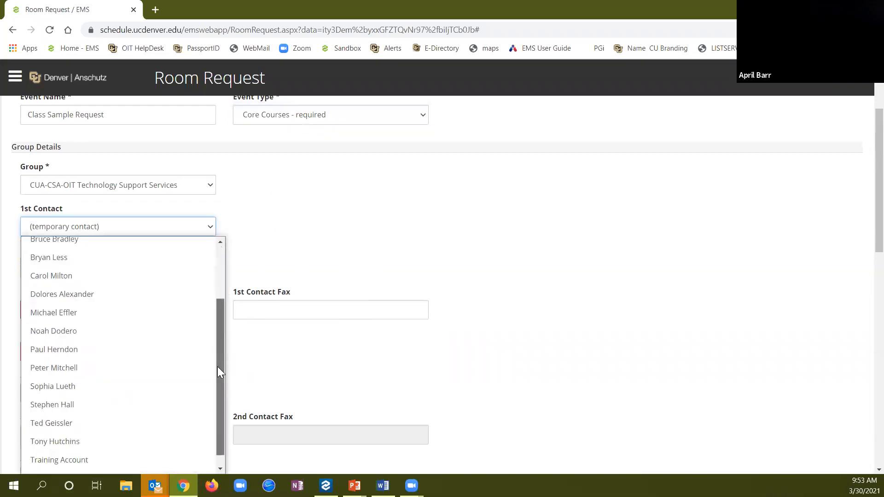
{"action": "left_click", "coordinate": [123, 446]}
Answer the screening questions: no food, Yes to official CU Denver business, No to all others
{"action": "scroll", "coordinate": [334, 331], "scroll_direction": "down", "scroll_amount": 4}
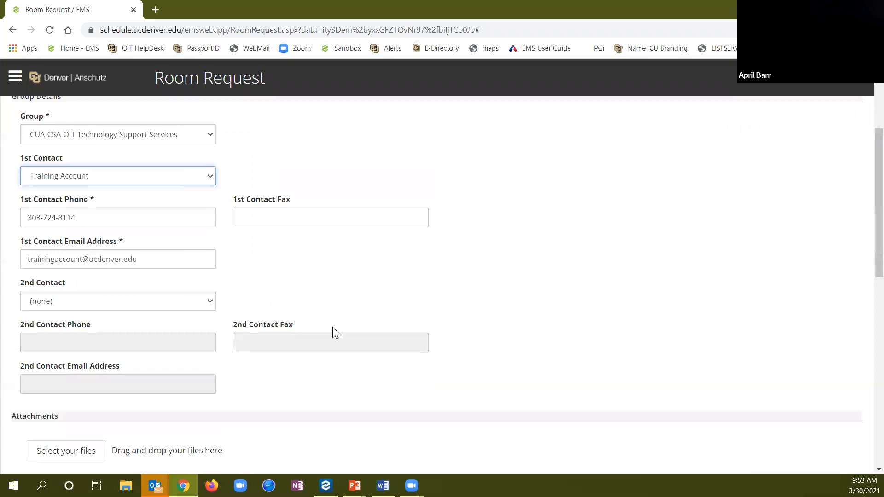
{"action": "scroll", "coordinate": [335, 332], "scroll_direction": "down", "scroll_amount": 4}
{"action": "left_click", "coordinate": [253, 233]}
{"action": "left_click", "coordinate": [215, 265]}
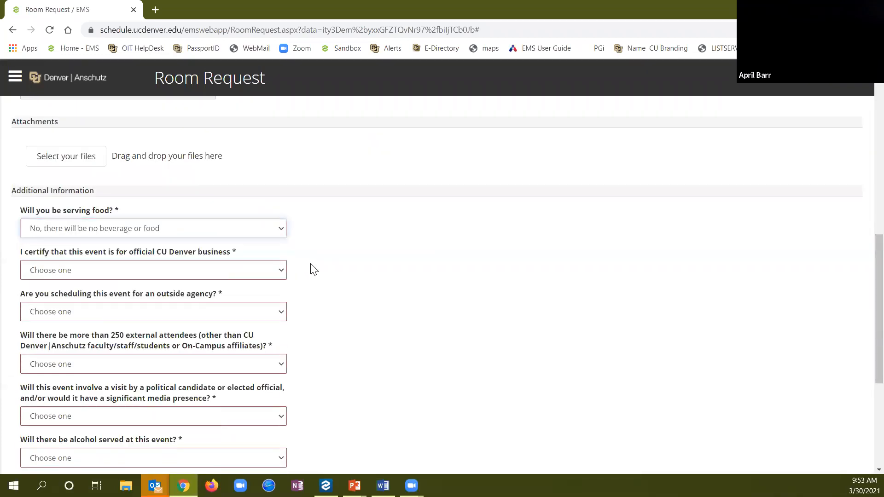
{"action": "key", "text": "Tab"}
{"action": "key", "text": "Down"}
{"action": "key", "text": "Tab"}
{"action": "key", "text": "Down"}
{"action": "key", "text": "Tab"}
{"action": "key", "text": "Down"}
{"action": "key", "text": "Tab"}
{"action": "key", "text": "Down"}
{"action": "key", "text": "Tab"}
{"action": "key", "text": "Down"}
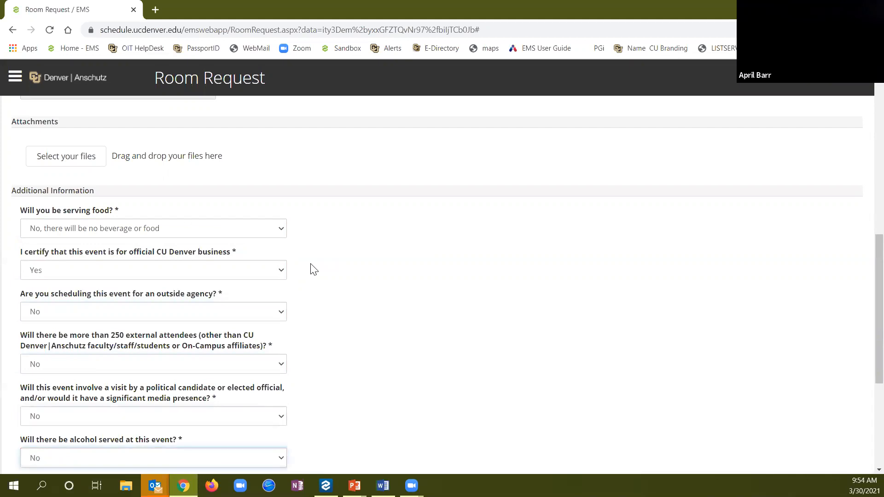
{"action": "key", "text": "Tab"}
{"action": "key", "text": "Down"}
{"action": "key", "text": "Tab"}
{"action": "key", "text": "Down"}
{"action": "key", "text": "Tab"}
{"action": "key", "text": "Down"}
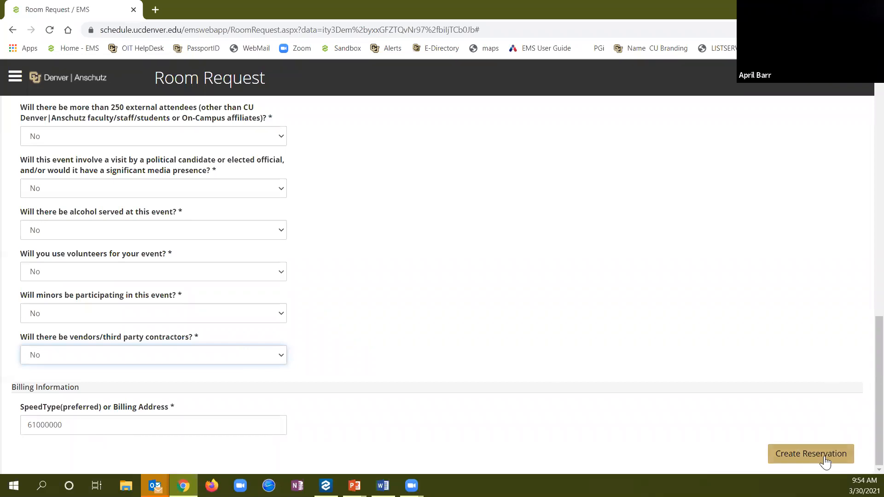
Submit the Class Sample Request reservation, dismiss the confirmation, and return to reservation templates
{"action": "left_click", "coordinate": [810, 452]}
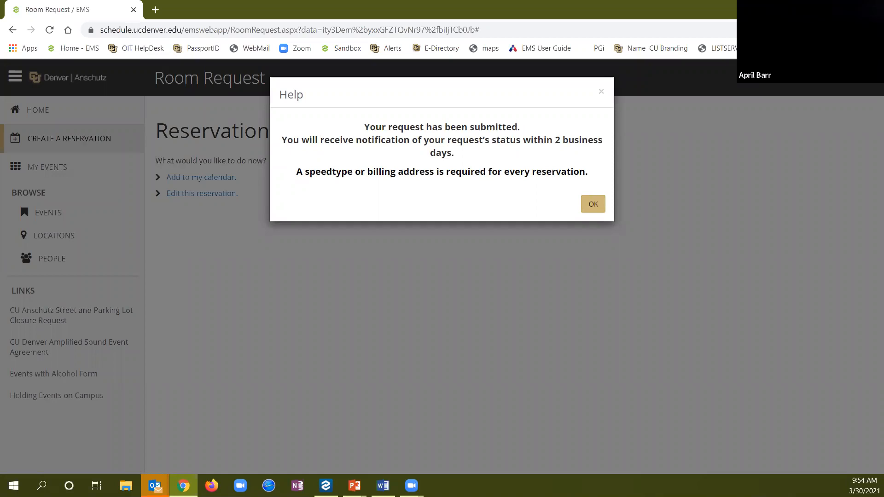
{"action": "left_click", "coordinate": [593, 204]}
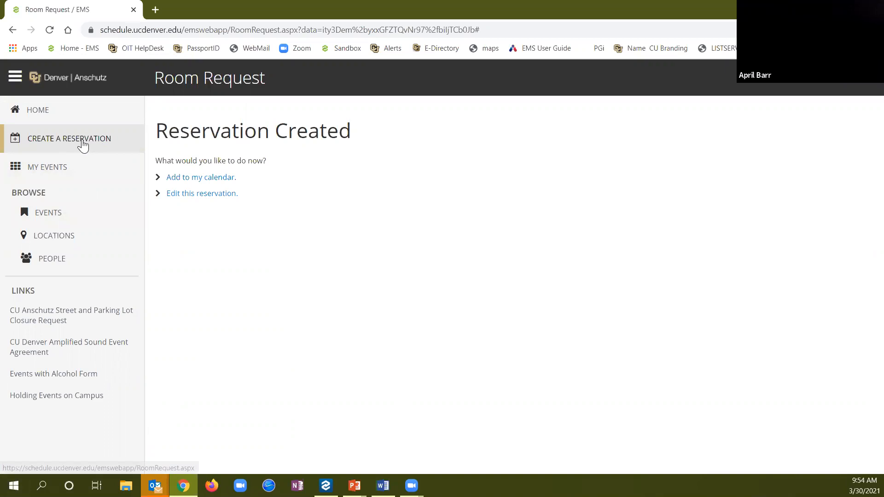
{"action": "left_click", "coordinate": [74, 148]}
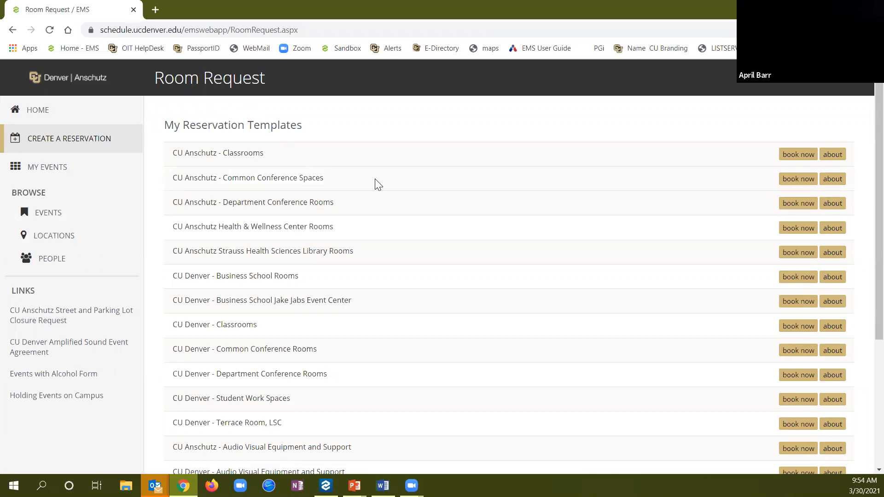
Begin a CU Anschutz - Common Conference Spaces booking repeating weekly on Mondays
{"action": "left_click", "coordinate": [792, 183]}
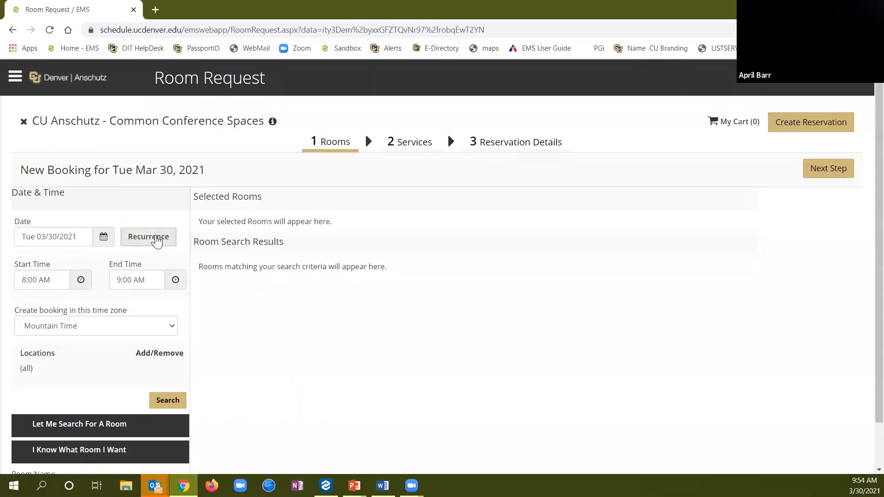
{"action": "left_click", "coordinate": [157, 241]}
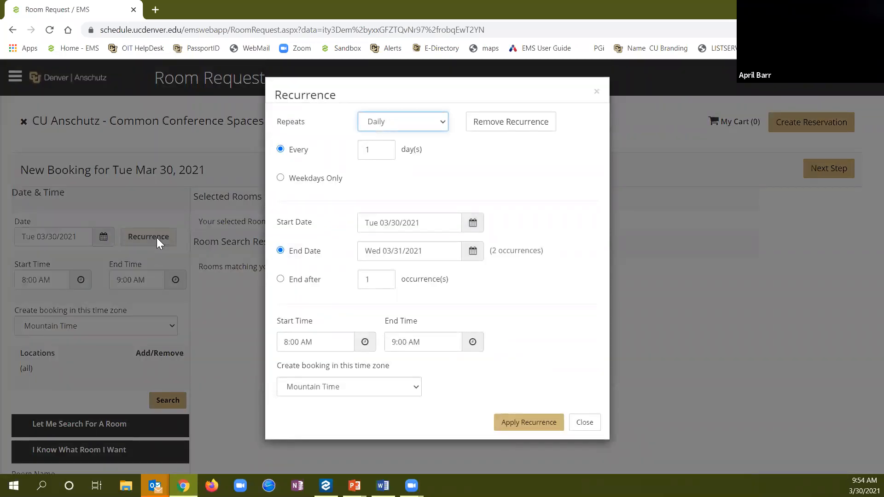
{"action": "left_click", "coordinate": [442, 122]}
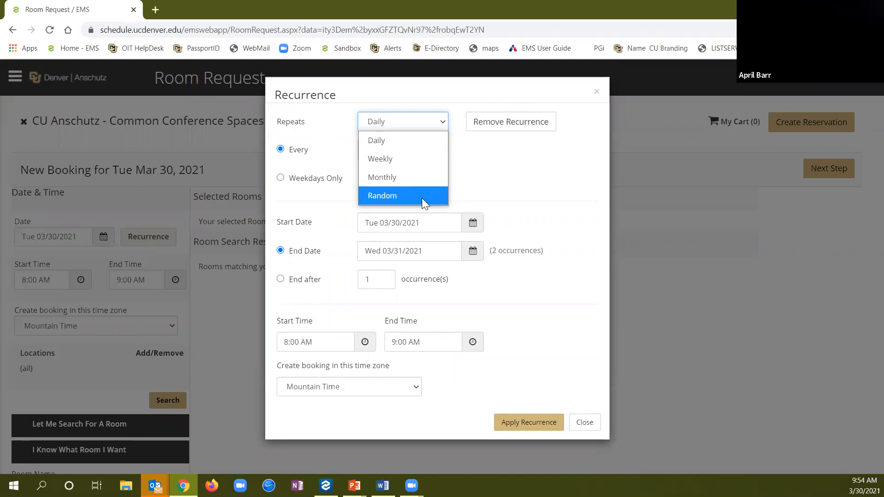
{"action": "left_click", "coordinate": [418, 160]}
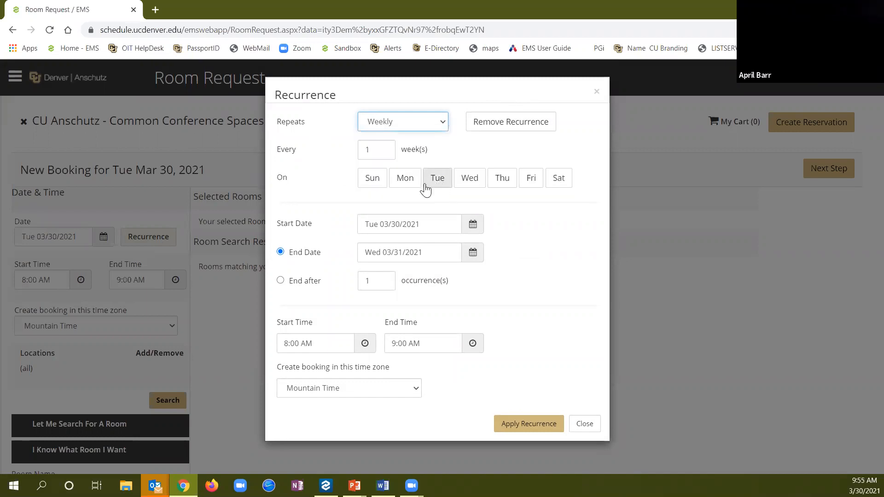
{"action": "left_click", "coordinate": [411, 180]}
Set the recurrence to run from Monday May 3 to Monday June 7, 2021
{"action": "left_click", "coordinate": [472, 226]}
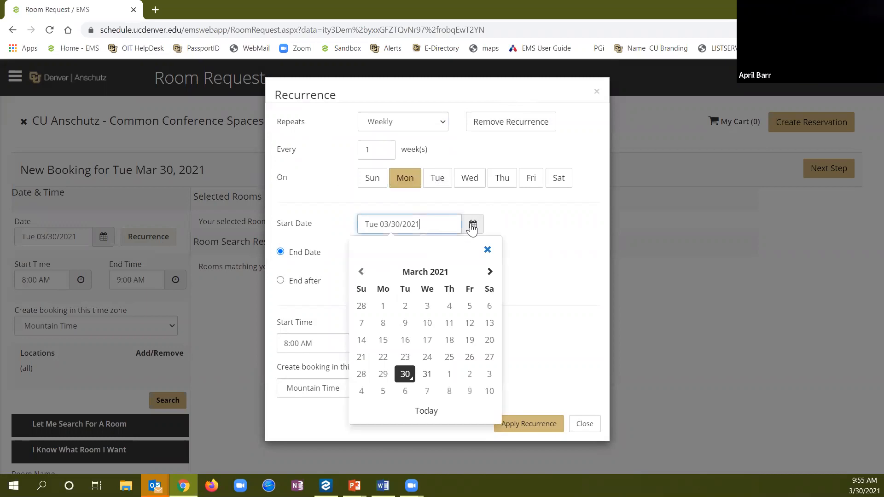
{"action": "left_click", "coordinate": [489, 273]}
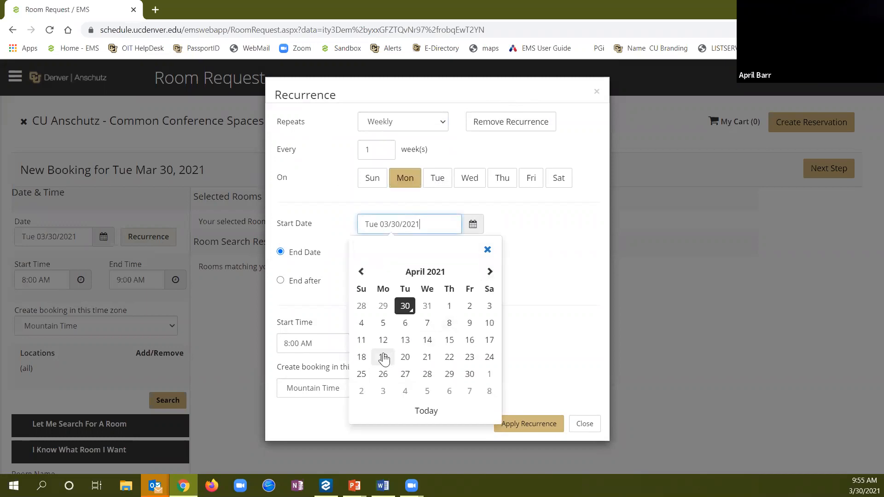
{"action": "left_click", "coordinate": [383, 391]}
{"action": "left_click", "coordinate": [473, 253]}
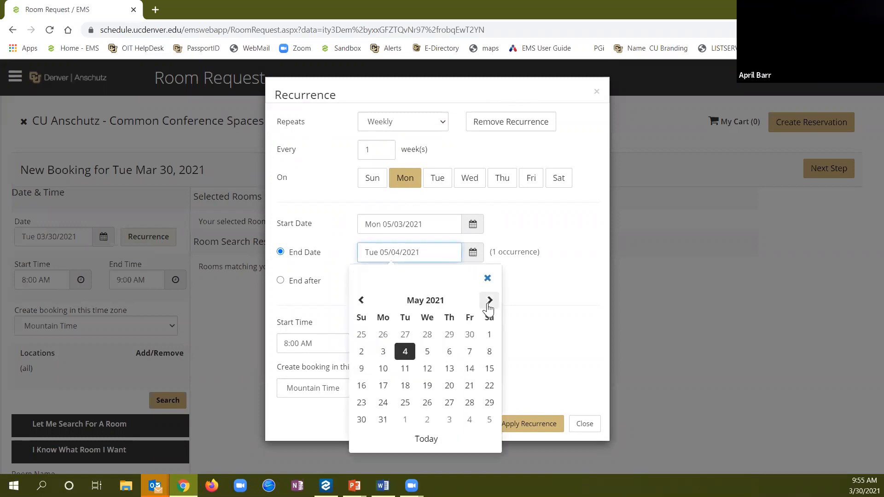
{"action": "left_click", "coordinate": [489, 300]}
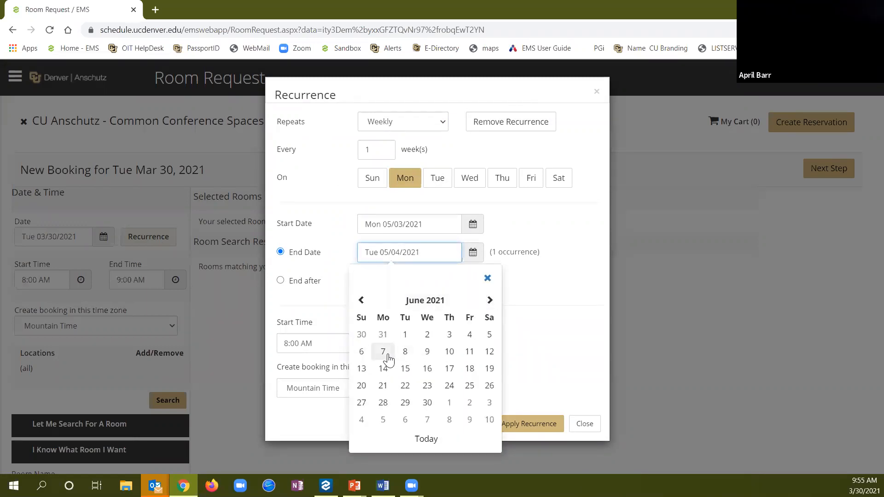
{"action": "left_click", "coordinate": [390, 356]}
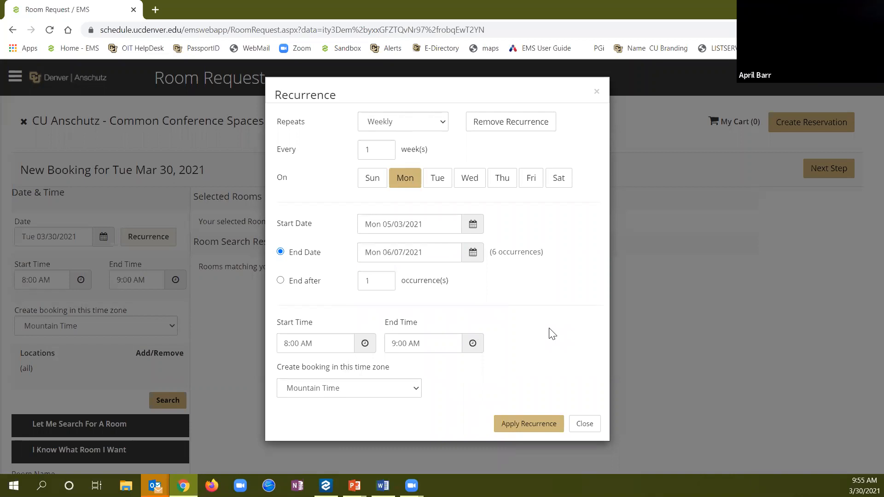
Set the recurring booking's time to 12:00 PM–1:30 PM
{"action": "left_click_drag", "start_coordinate": [322, 343], "coordinate": [278, 344]}
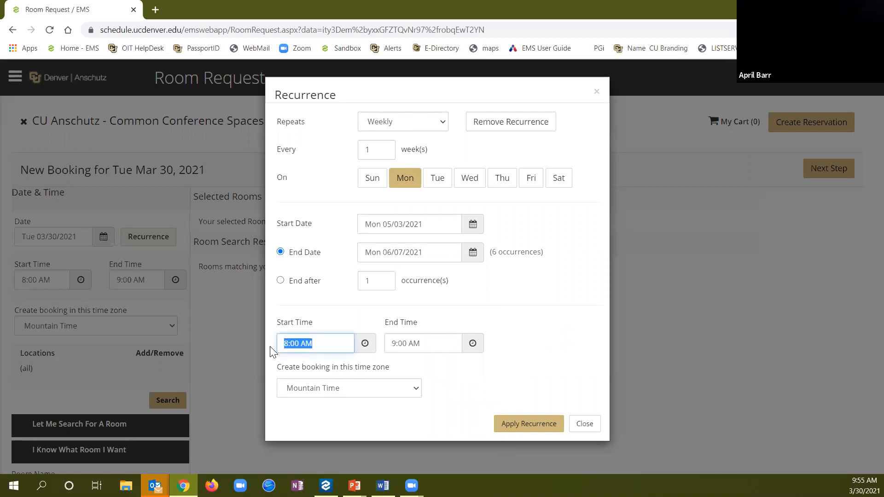
{"action": "type", "text": "12:00 PM"}
{"action": "key", "text": "Tab"}
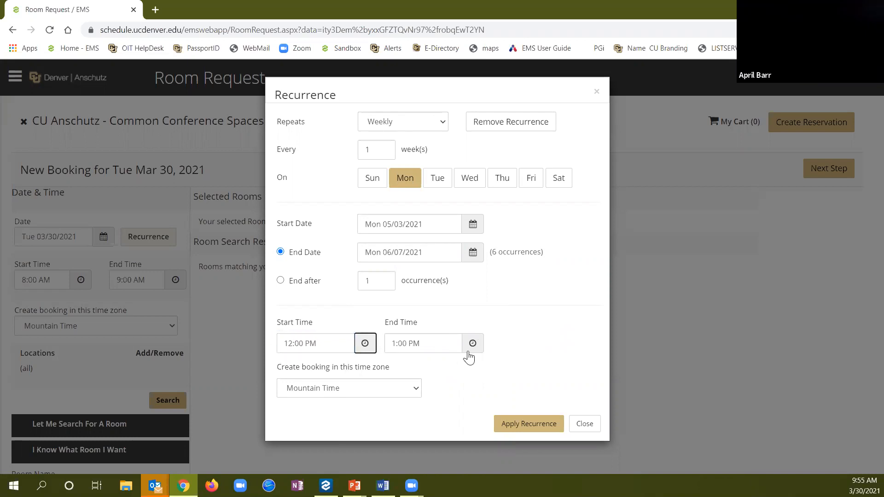
{"action": "left_click_drag", "start_coordinate": [426, 344], "coordinate": [380, 349]}
{"action": "type", "text": "1:30 pm"}
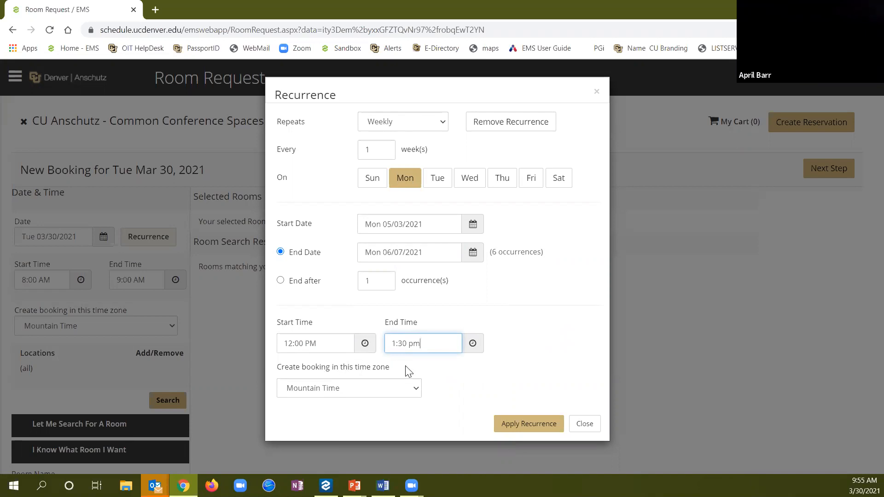
Apply the weekly Monday recurrence and search for available rooms
{"action": "left_click", "coordinate": [527, 428]}
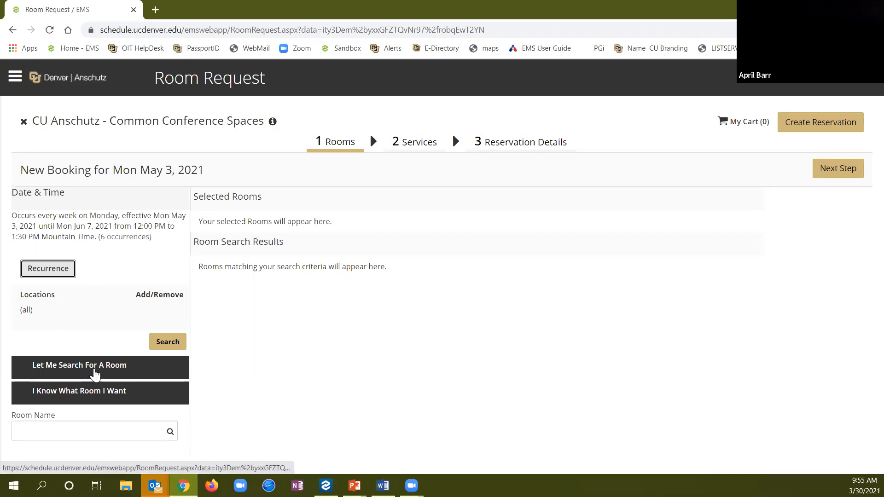
{"action": "left_click", "coordinate": [95, 374]}
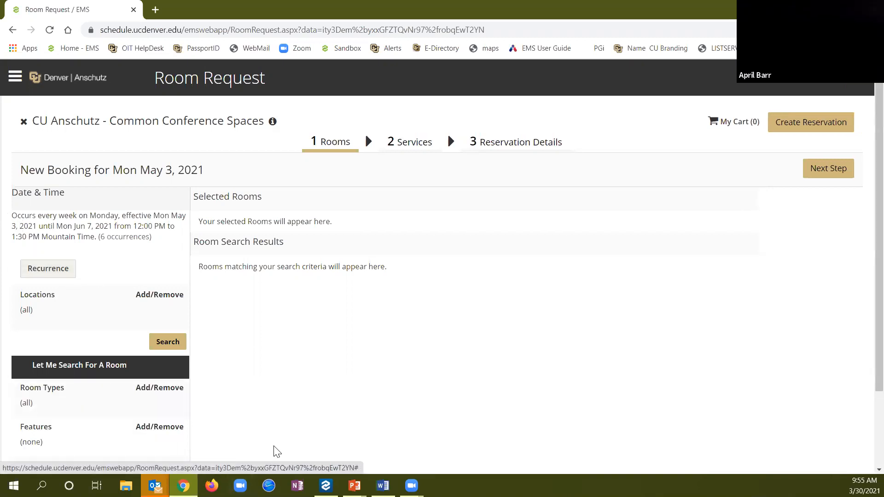
{"action": "scroll", "coordinate": [276, 449], "scroll_direction": "down", "scroll_amount": 1}
{"action": "left_click", "coordinate": [168, 451]}
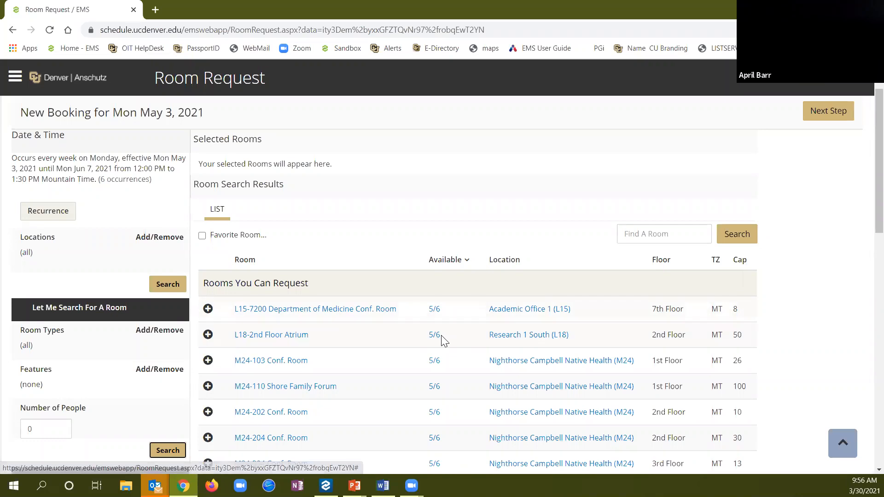
Check which date M24-103 Conf. Room is unavailable, then browse the room list
{"action": "left_click", "coordinate": [435, 363]}
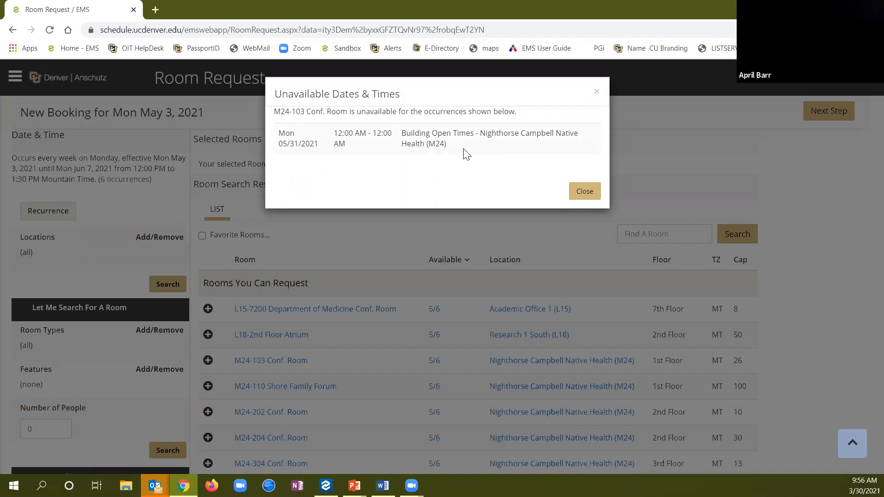
{"action": "left_click", "coordinate": [584, 192]}
{"action": "scroll", "coordinate": [527, 368], "scroll_direction": "down", "scroll_amount": 2}
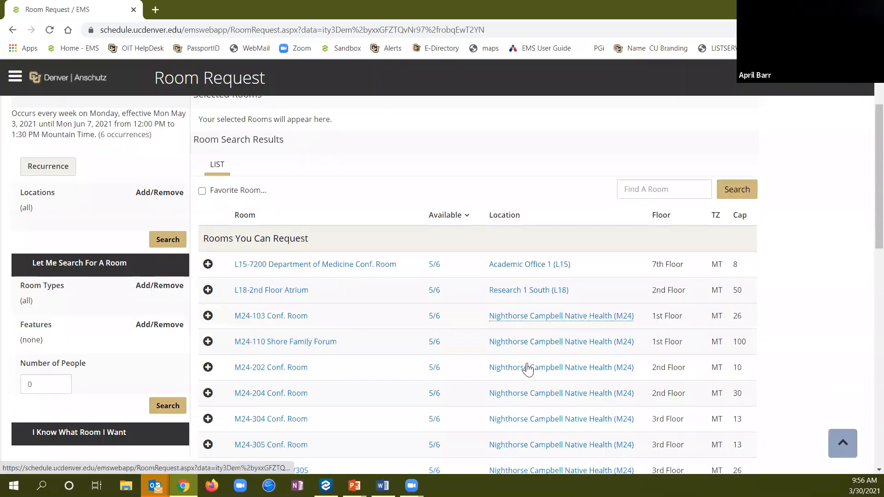
{"action": "scroll", "coordinate": [474, 347], "scroll_direction": "down", "scroll_amount": 2}
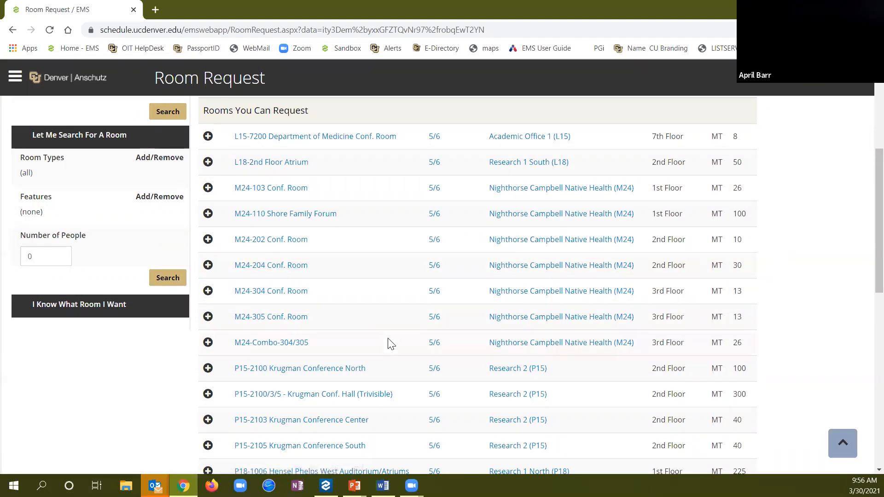
{"action": "scroll", "coordinate": [390, 343], "scroll_direction": "down", "scroll_amount": 1}
{"action": "scroll", "coordinate": [391, 343], "scroll_direction": "down", "scroll_amount": 1}
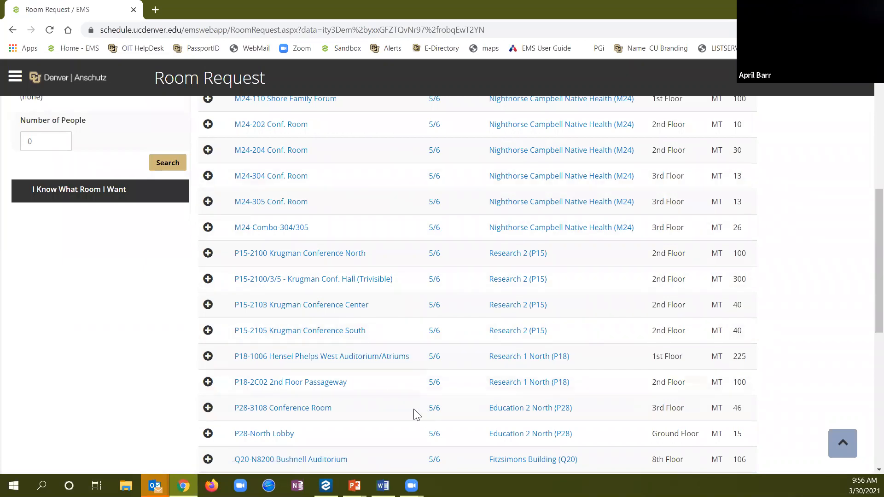
Add P28-3108 Conference Room for 15 attendees and acknowledge the furniture arrangement notice
{"action": "left_click", "coordinate": [208, 409]}
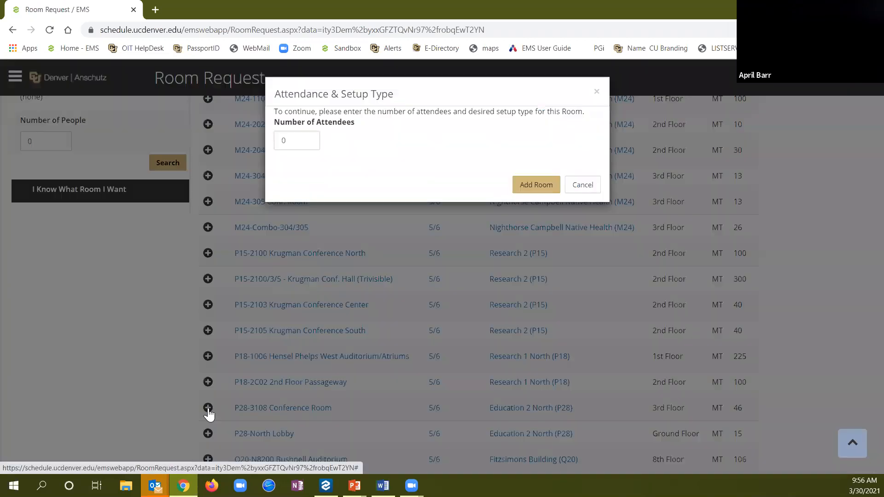
{"action": "left_click", "coordinate": [287, 141]}
{"action": "left_click_drag", "start_coordinate": [287, 142], "coordinate": [280, 141]}
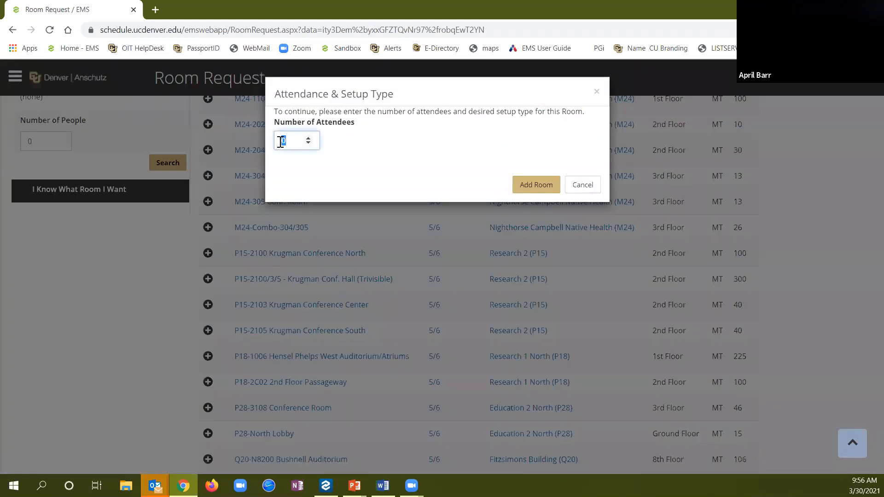
{"action": "type", "text": "15"}
{"action": "left_click", "coordinate": [539, 185]}
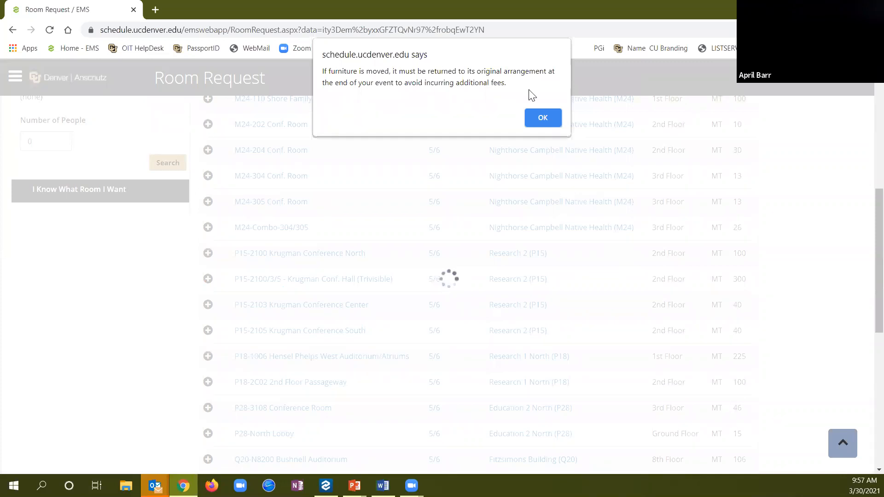
{"action": "left_click", "coordinate": [541, 118]}
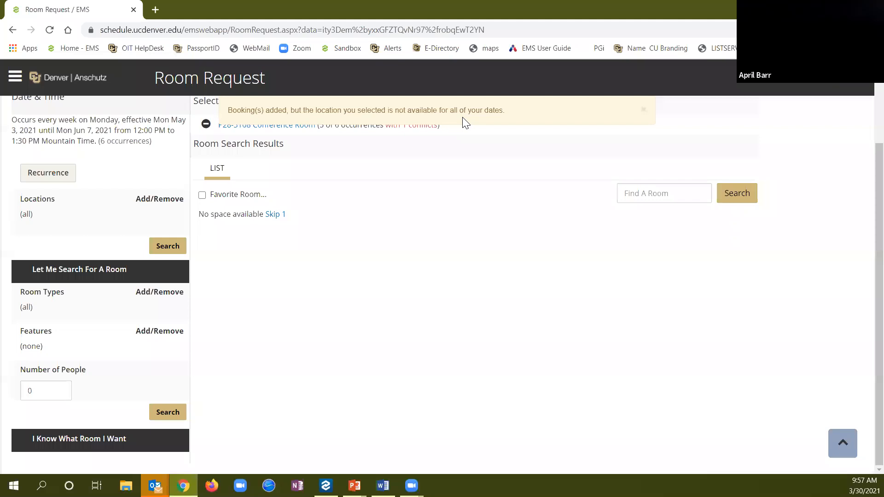
{"action": "scroll", "coordinate": [534, 249], "scroll_direction": "up", "scroll_amount": 2}
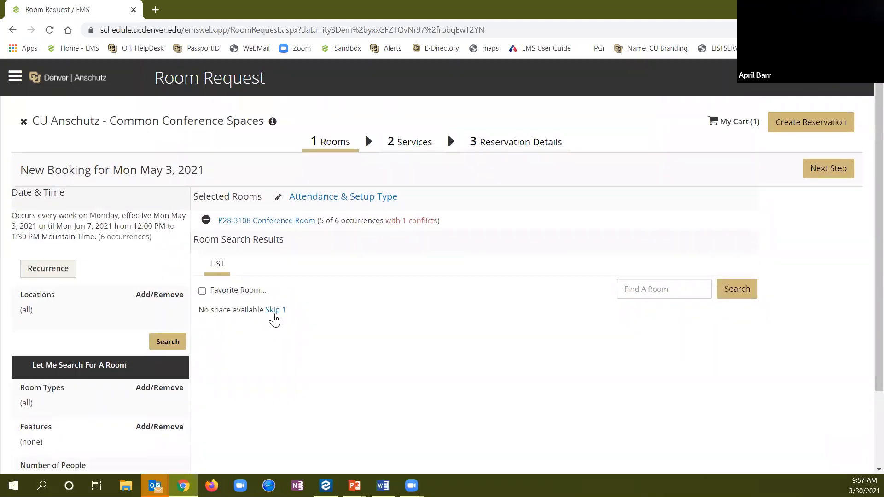
{"action": "scroll", "coordinate": [335, 327], "scroll_direction": "down", "scroll_amount": 1}
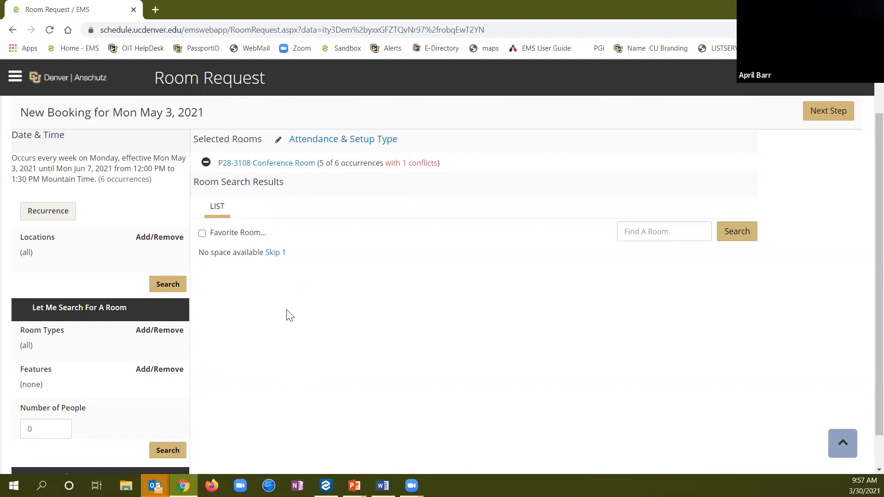
Skip the one conflicting date and advance past Services to Reservation Details
{"action": "left_click", "coordinate": [274, 256]}
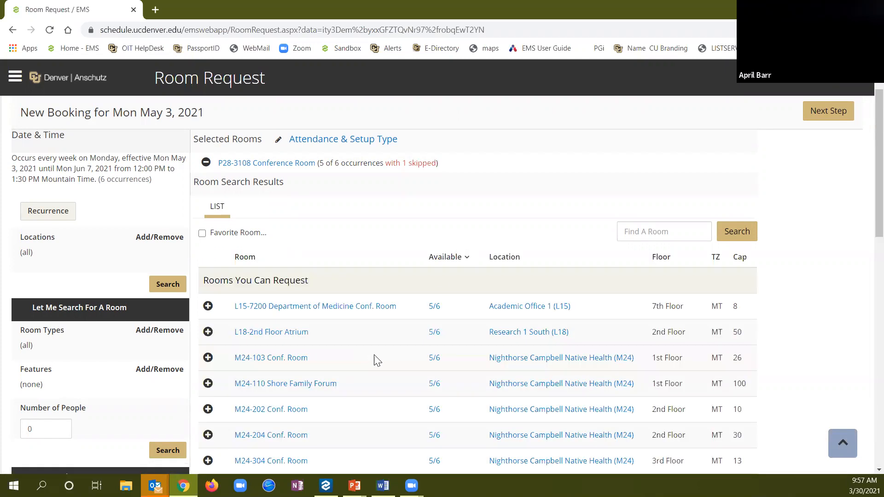
{"action": "scroll", "coordinate": [510, 237], "scroll_direction": "up", "scroll_amount": 1}
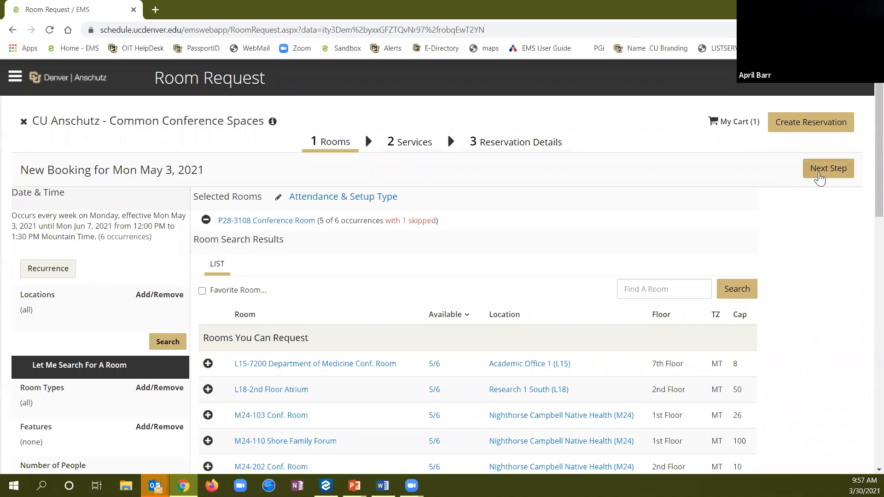
{"action": "left_click", "coordinate": [829, 169]}
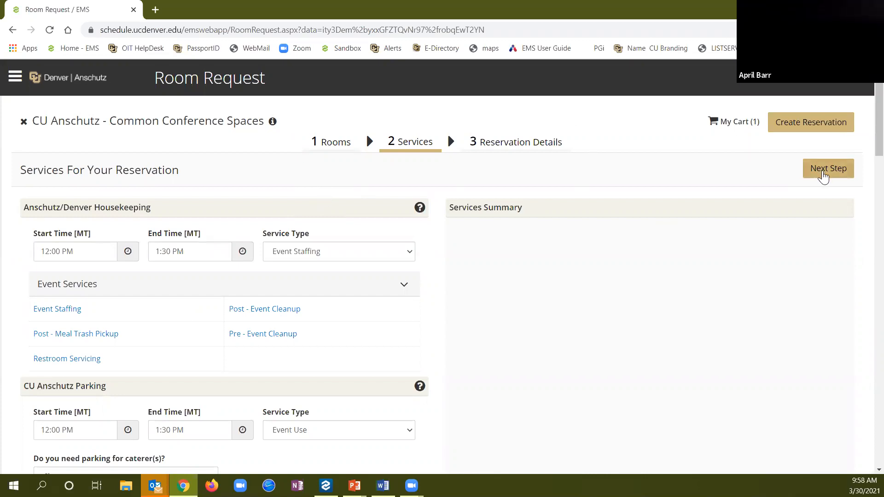
{"action": "left_click", "coordinate": [824, 176]}
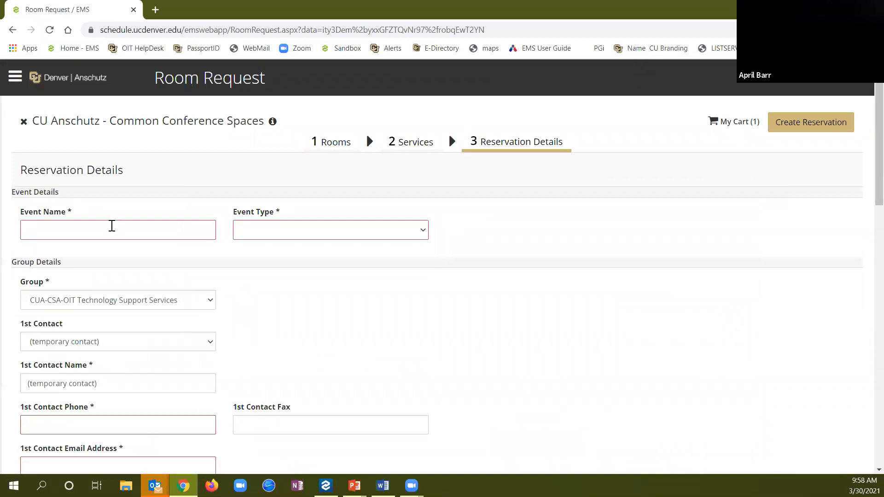
Name the event 'Recurring Lunch Meeting', type Meeting, with the training account as 1st Contact
{"action": "left_click", "coordinate": [112, 226]}
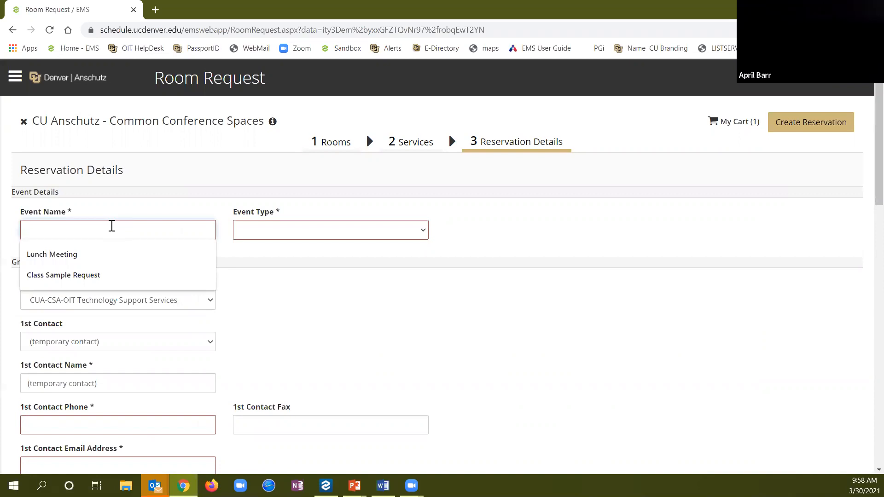
{"action": "type", "text": "Recurring Lunch Meeting"}
{"action": "key", "text": "Tab"}
{"action": "key", "text": "m"}
{"action": "key", "text": "e"}
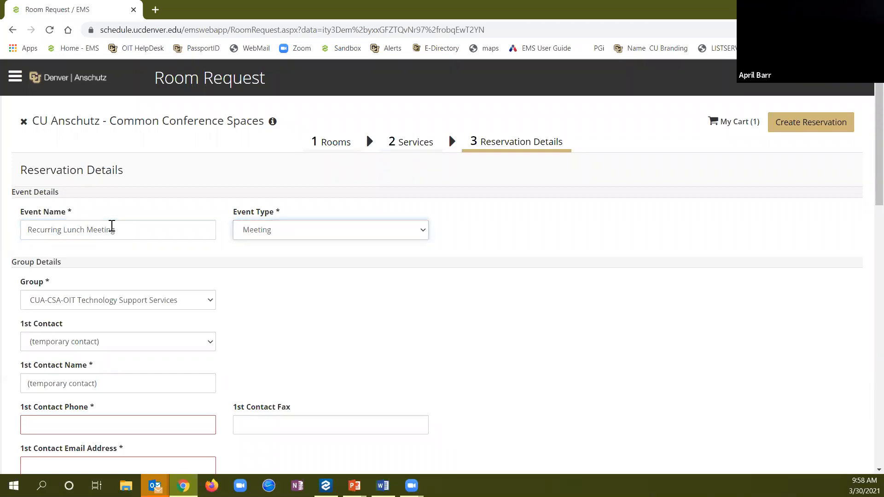
{"action": "left_click", "coordinate": [132, 341]}
{"action": "left_click", "coordinate": [134, 300]}
{"action": "scroll", "coordinate": [306, 327], "scroll_direction": "down", "scroll_amount": 11}
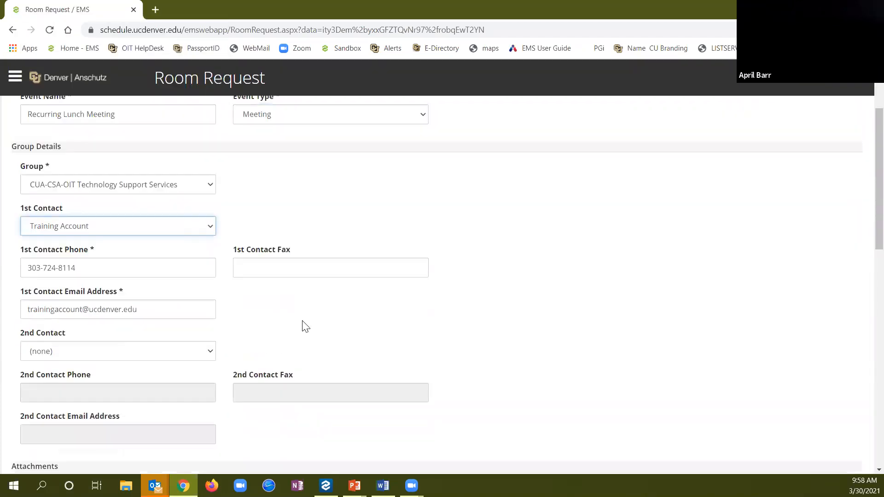
Answer Yes to food being served and certify the event as official business
{"action": "left_click", "coordinate": [208, 177]}
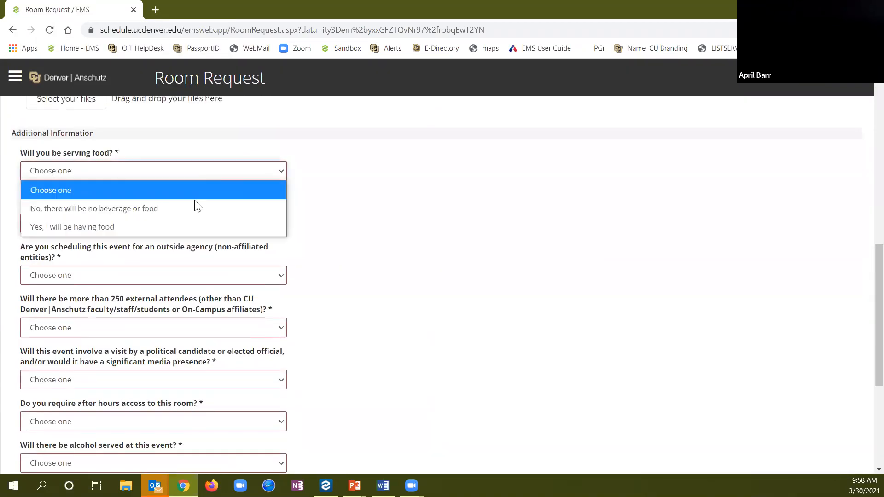
{"action": "left_click", "coordinate": [192, 222]}
{"action": "key", "text": "Tab"}
{"action": "key", "text": "Down"}
Answer No to outside agency, 250+ attendees, political visit, after hours, alcohol, volunteers, minors, vendors
{"action": "key", "text": "Tab"}
{"action": "key", "text": "Down"}
{"action": "key", "text": "Tab"}
{"action": "key", "text": "Down"}
{"action": "key", "text": "Tab"}
{"action": "key", "text": "Down"}
{"action": "key", "text": "Tab"}
{"action": "key", "text": "Down"}
{"action": "key", "text": "Tab"}
{"action": "key", "text": "Down"}
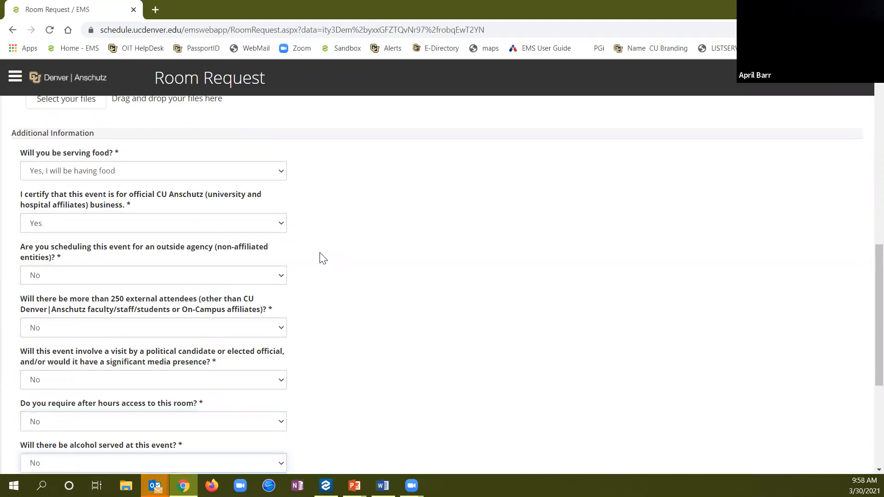
{"action": "scroll", "coordinate": [322, 259], "scroll_direction": "down", "scroll_amount": 3}
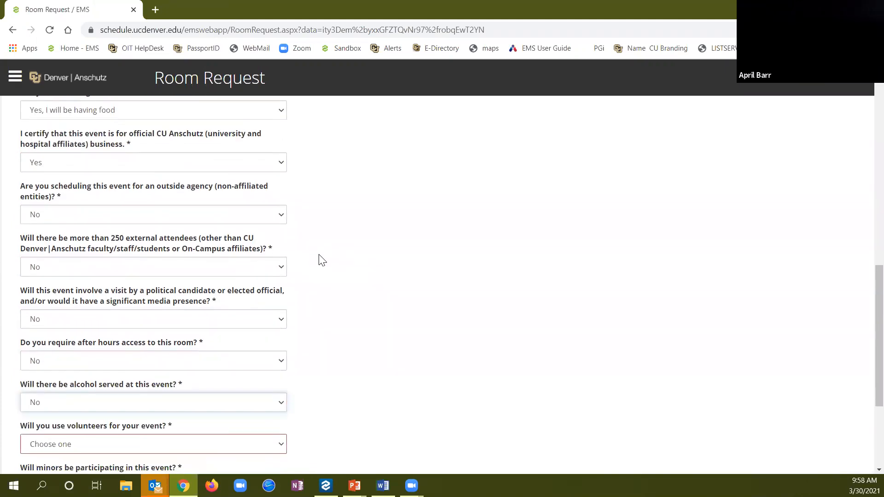
{"action": "key", "text": "Tab"}
{"action": "key", "text": "Down"}
{"action": "key", "text": "Tab"}
{"action": "key", "text": "Down"}
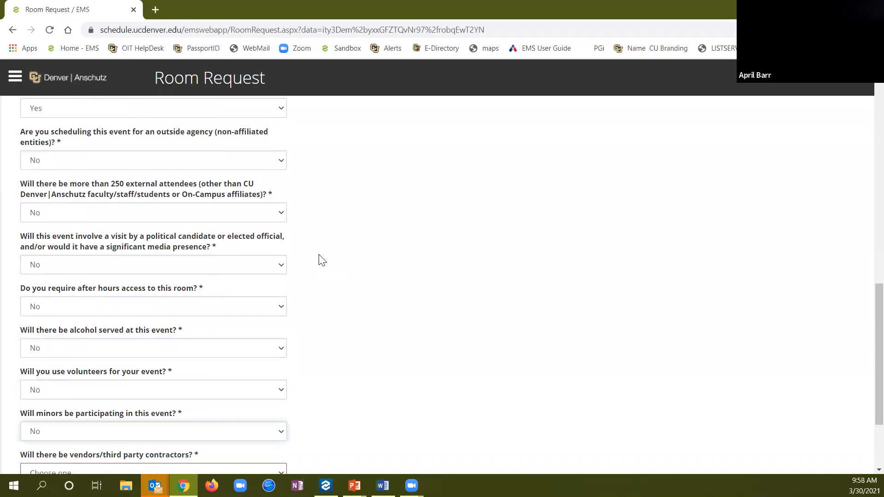
{"action": "key", "text": "Tab"}
{"action": "key", "text": "Down"}
{"action": "scroll", "coordinate": [322, 259], "scroll_direction": "down", "scroll_amount": 1}
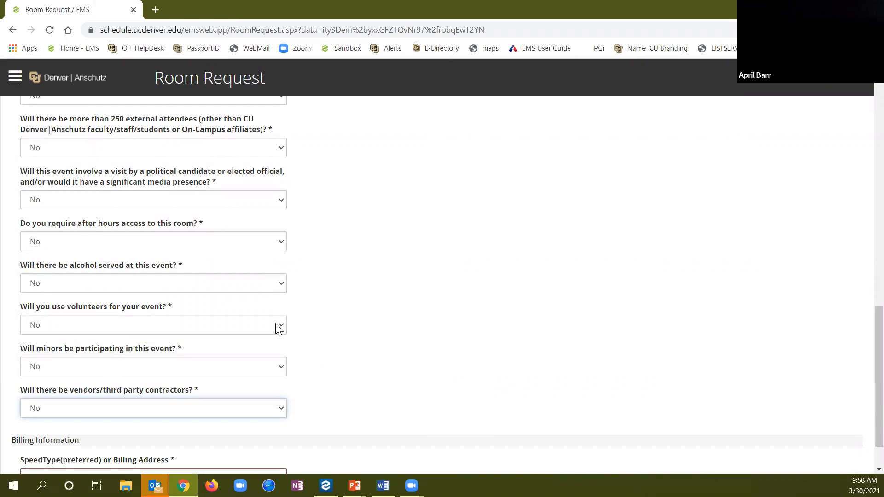
Briefly switch the alcohol answer to Yes, then set it back to No
{"action": "left_click", "coordinate": [278, 284]}
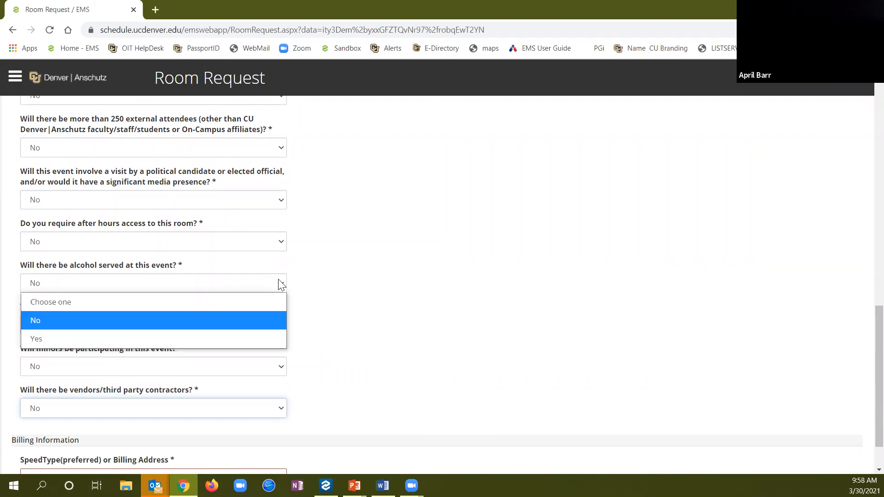
{"action": "left_click", "coordinate": [244, 336]}
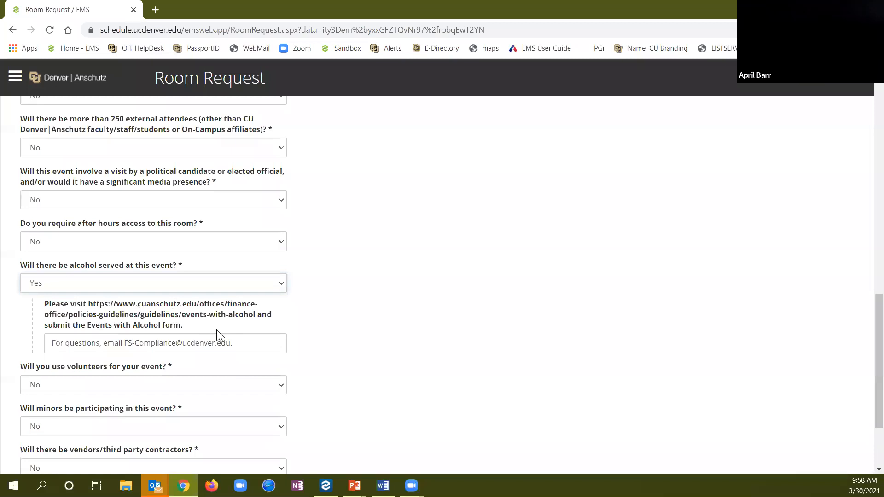
{"action": "left_click", "coordinate": [276, 291]}
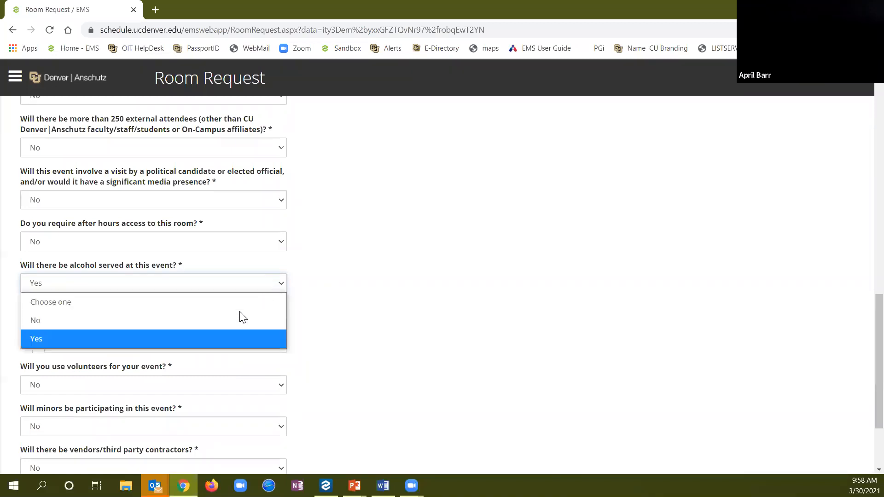
{"action": "left_click", "coordinate": [242, 318]}
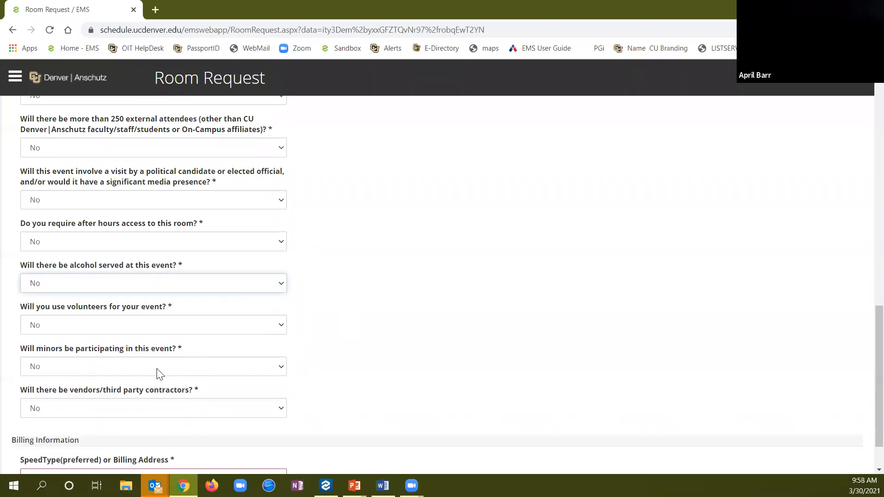
{"action": "scroll", "coordinate": [408, 342], "scroll_direction": "up", "scroll_amount": 3}
{"action": "scroll", "coordinate": [409, 342], "scroll_direction": "up", "scroll_amount": 1}
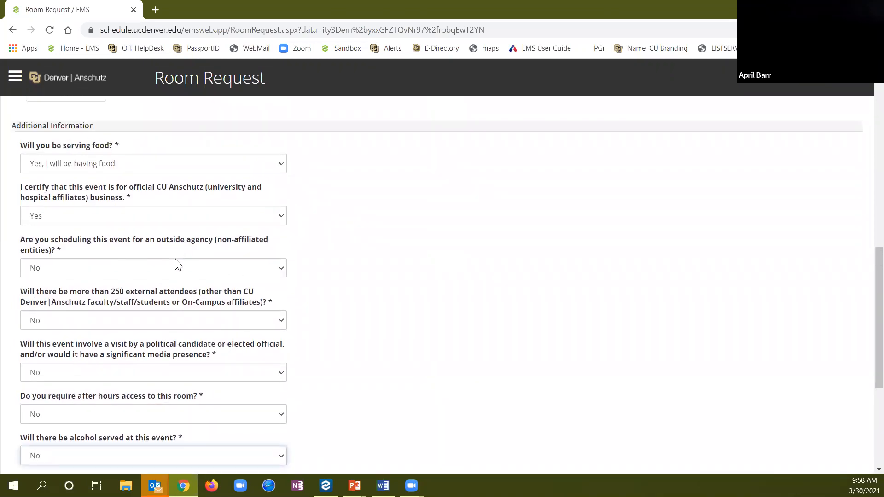
{"action": "scroll", "coordinate": [321, 266], "scroll_direction": "up", "scroll_amount": 1}
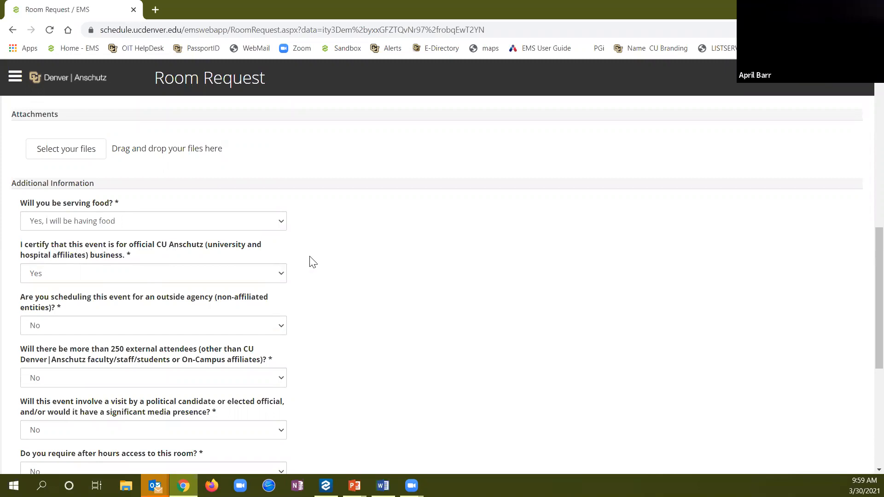
Enter the billing SpeedType code, create the reservation, and dismiss the submitted message
{"action": "scroll", "coordinate": [309, 261], "scroll_direction": "down", "scroll_amount": 6}
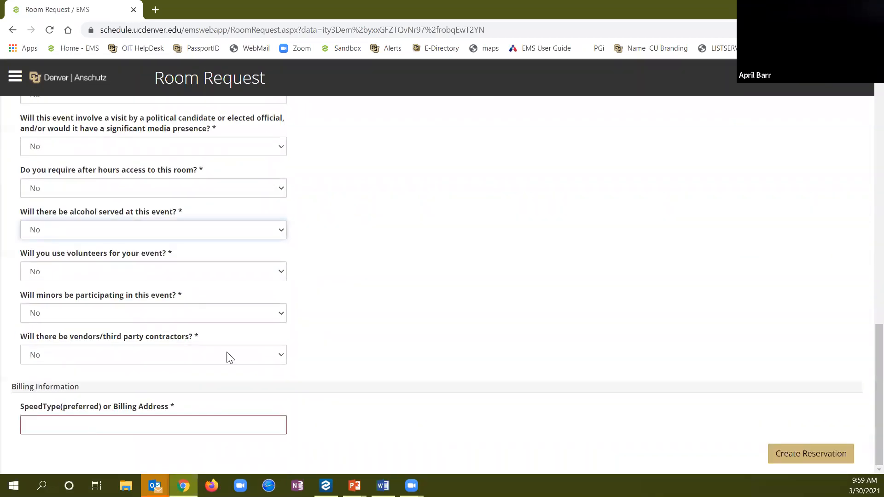
{"action": "left_click", "coordinate": [131, 427]}
{"action": "type", "text": "61000"}
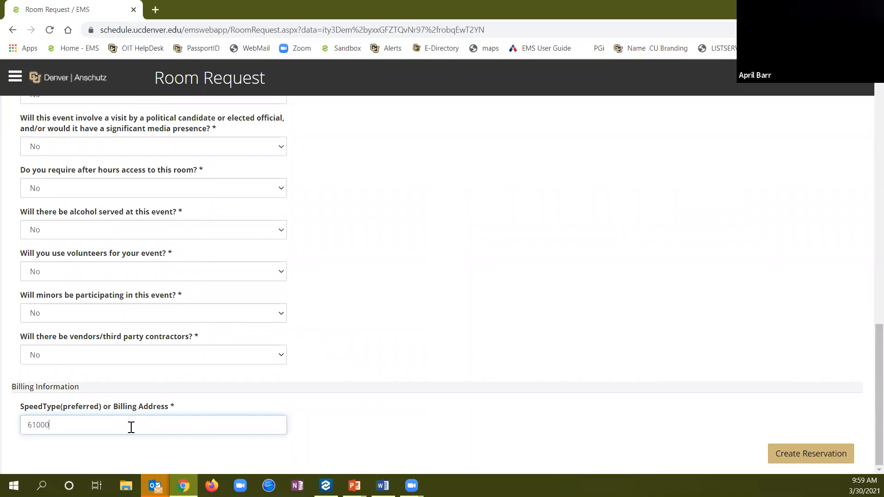
{"action": "type", "text": "000"}
{"action": "left_click", "coordinate": [783, 454]}
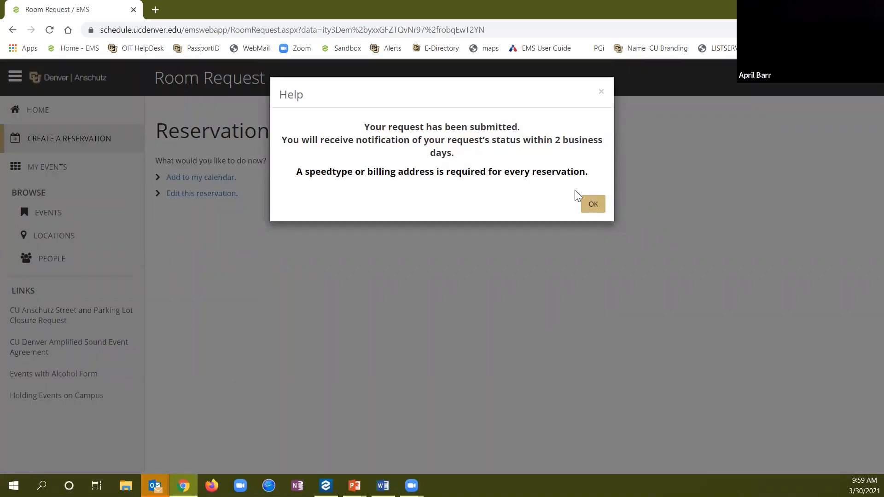
{"action": "left_click", "coordinate": [593, 204]}
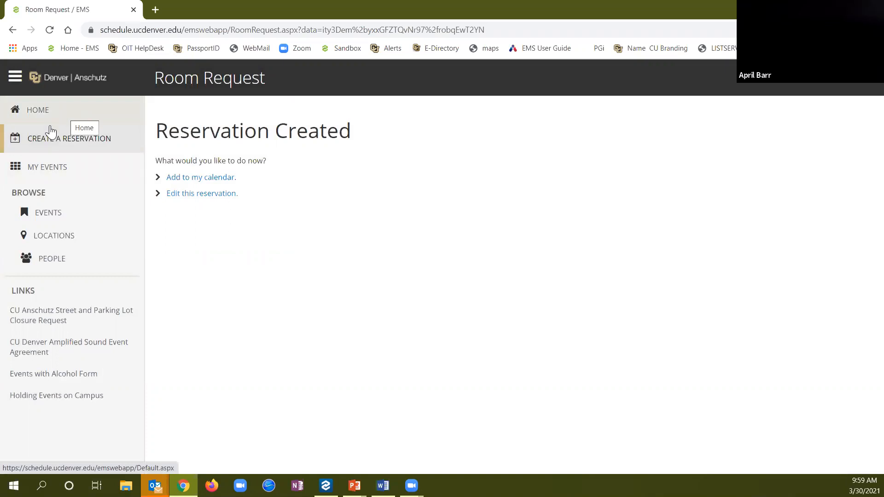
Open My Events and place the cursor in the reservation search box
{"action": "left_click", "coordinate": [51, 174]}
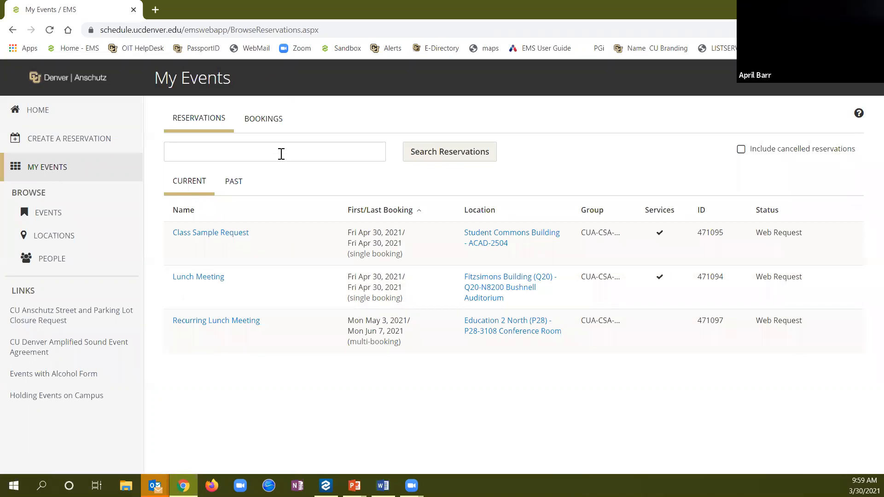
{"action": "left_click", "coordinate": [281, 154]}
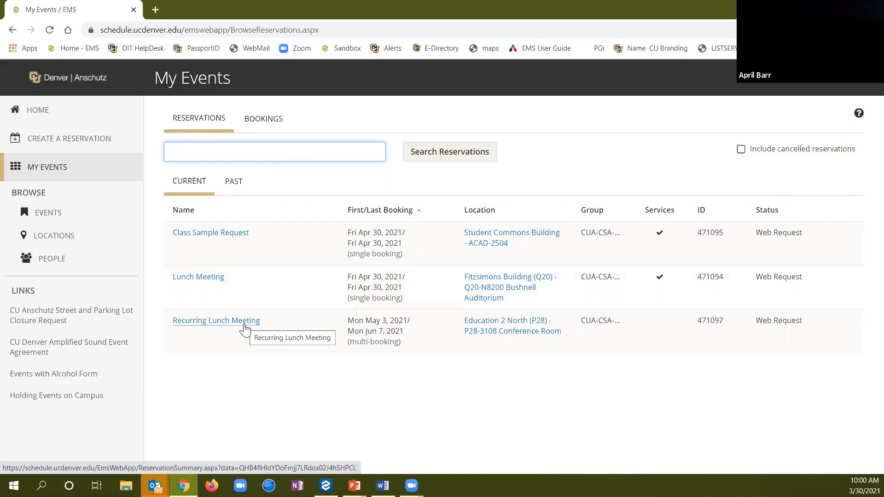
Review Recurring Lunch Meeting (471097) details and Additional Information answers, then return to Reservation Details
{"action": "left_click", "coordinate": [245, 327]}
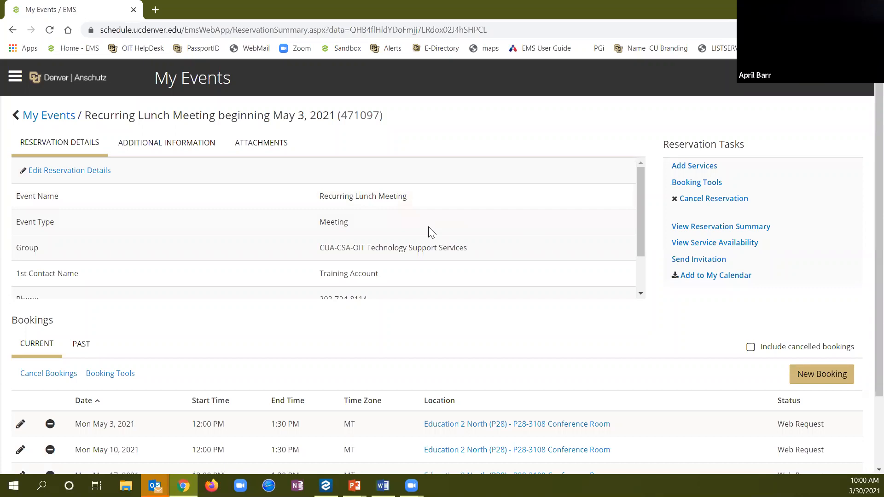
{"action": "scroll", "coordinate": [435, 227], "scroll_direction": "down", "scroll_amount": 2}
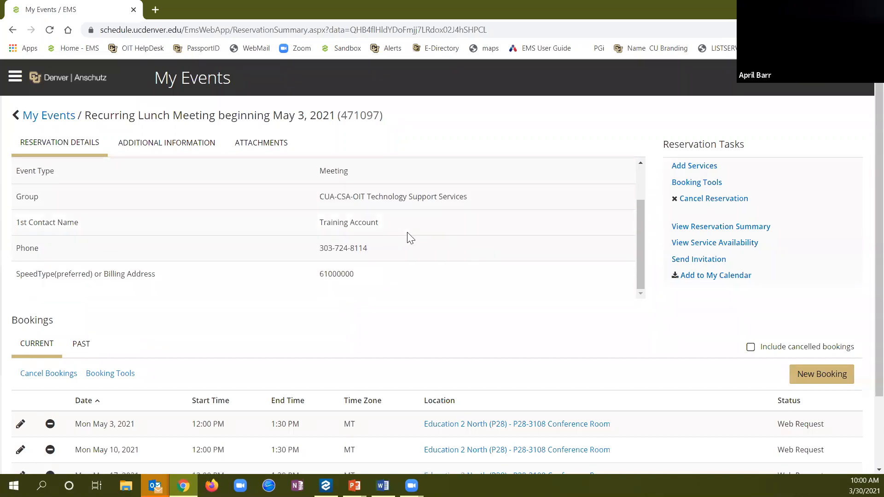
{"action": "scroll", "coordinate": [438, 249], "scroll_direction": "down", "scroll_amount": 1}
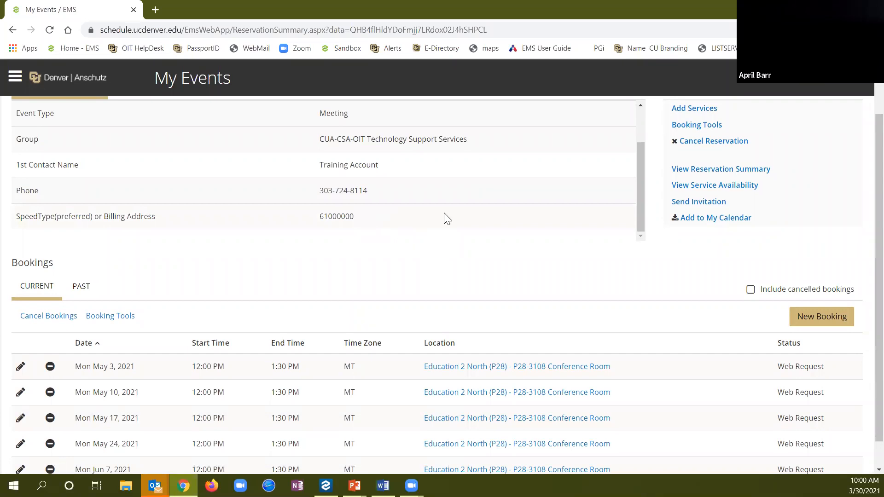
{"action": "scroll", "coordinate": [491, 236], "scroll_direction": "up", "scroll_amount": 3}
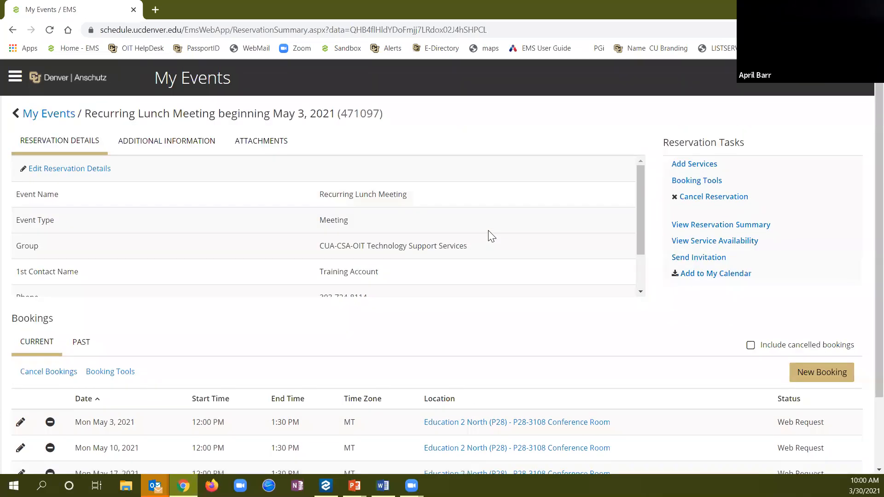
{"action": "left_click", "coordinate": [163, 145]}
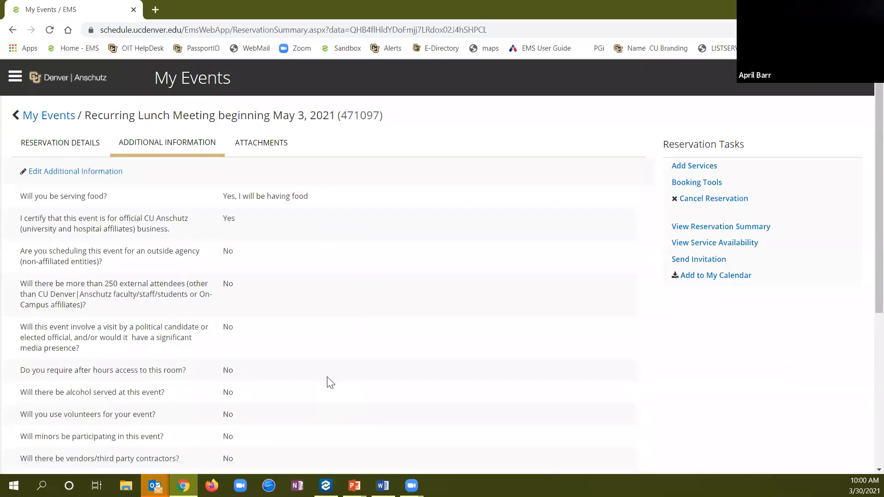
{"action": "scroll", "coordinate": [328, 381], "scroll_direction": "down", "scroll_amount": 1}
{"action": "scroll", "coordinate": [277, 339], "scroll_direction": "up", "scroll_amount": 1}
{"action": "left_click", "coordinate": [61, 144]}
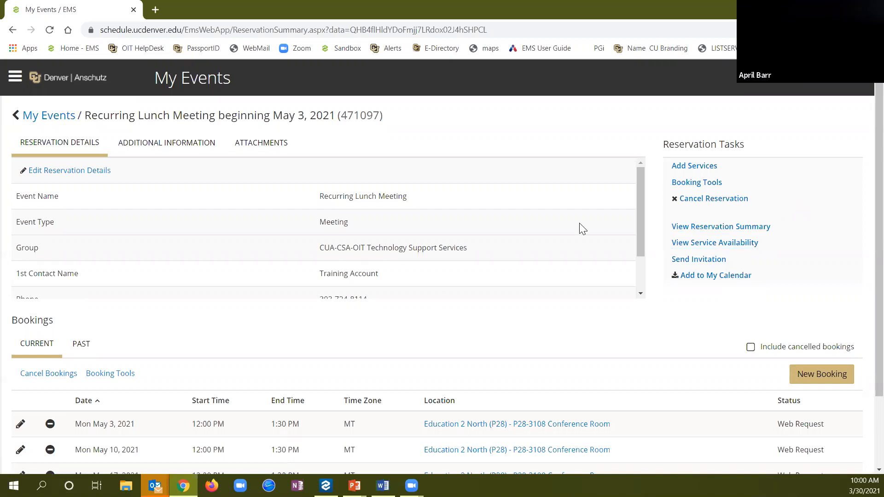
Order two Table - 6' Rectangular with the note 'Please place tables at the front of the room'
{"action": "left_click", "coordinate": [710, 169]}
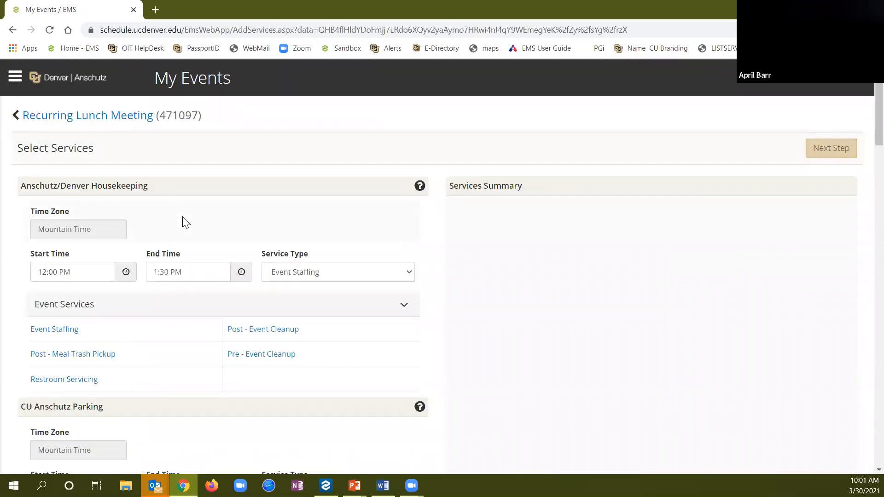
{"action": "scroll", "coordinate": [185, 222], "scroll_direction": "down", "scroll_amount": 9}
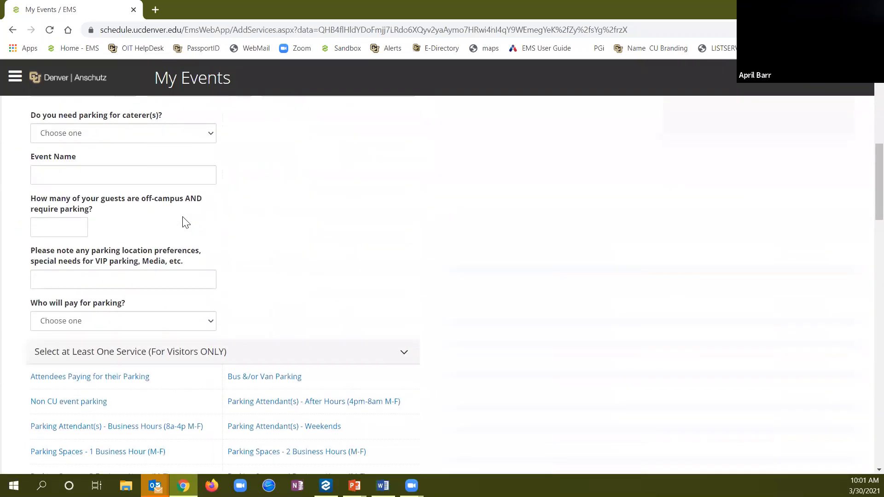
{"action": "scroll", "coordinate": [185, 222], "scroll_direction": "down", "scroll_amount": 14}
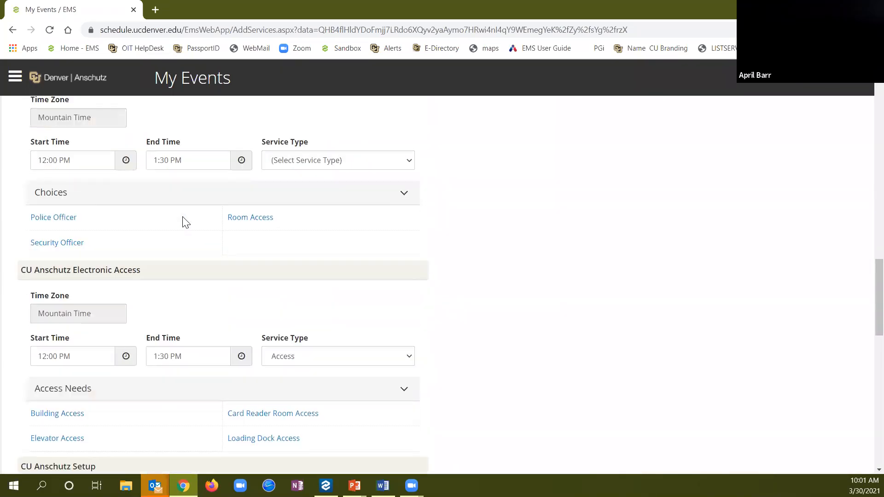
{"action": "scroll", "coordinate": [185, 222], "scroll_direction": "down", "scroll_amount": 10}
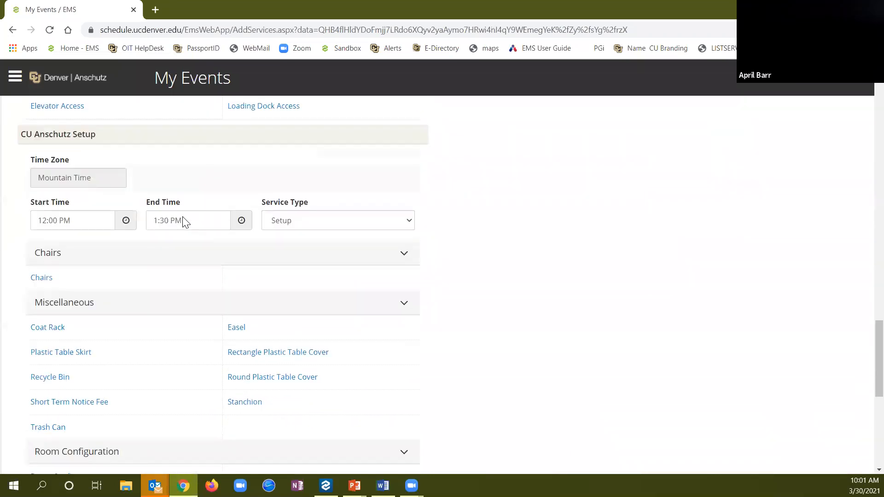
{"action": "scroll", "coordinate": [186, 223], "scroll_direction": "down", "scroll_amount": 2}
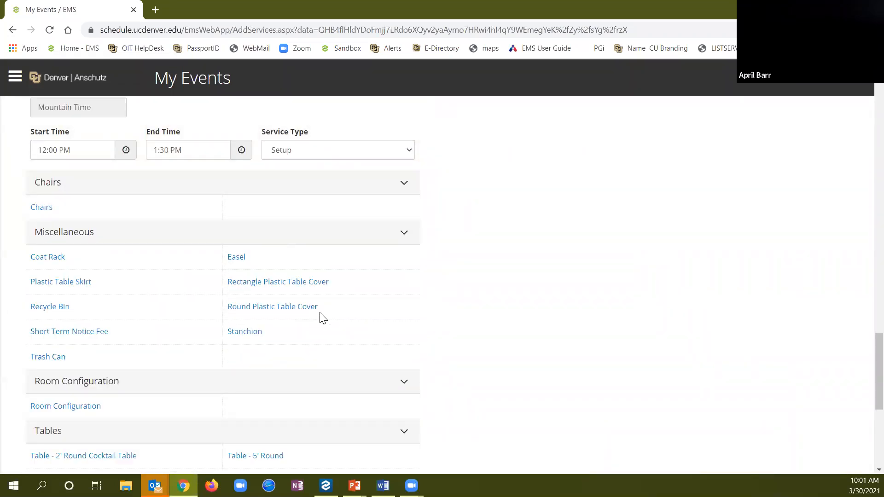
{"action": "scroll", "coordinate": [322, 318], "scroll_direction": "down", "scroll_amount": 4}
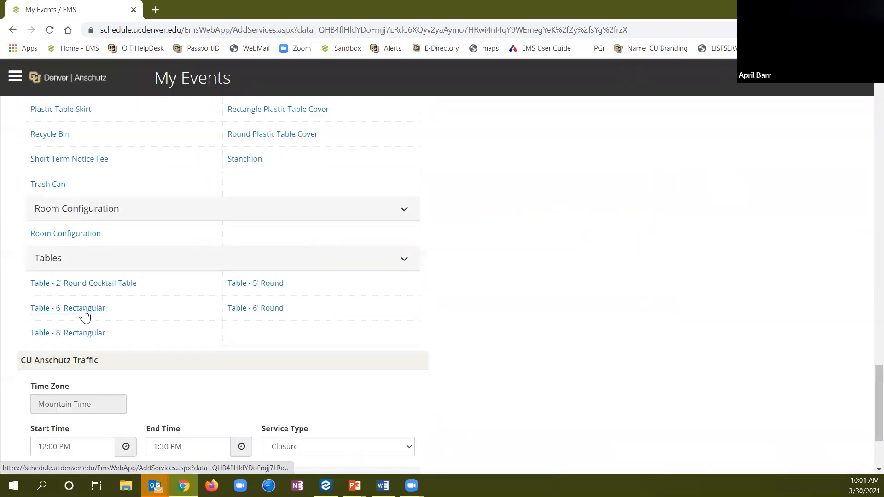
{"action": "left_click", "coordinate": [85, 316]}
{"action": "left_click", "coordinate": [347, 202]}
{"action": "type", "text": "Please place table at the front of the room."}
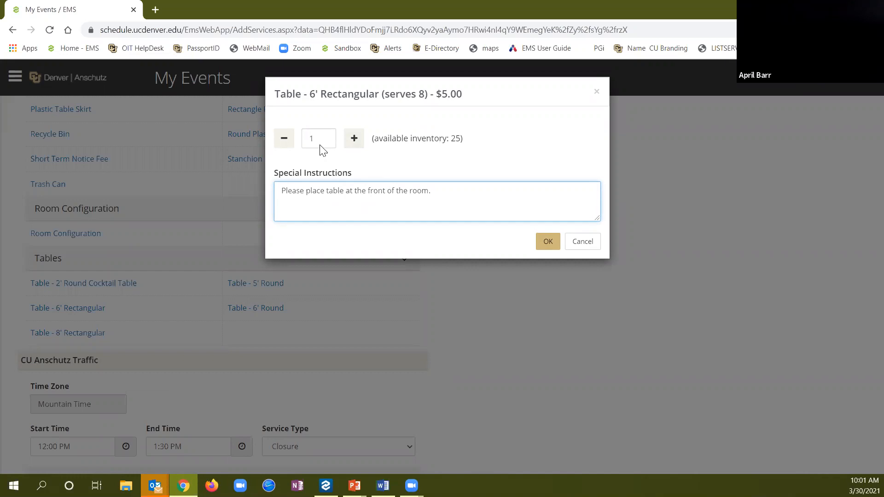
{"action": "left_click", "coordinate": [353, 139]}
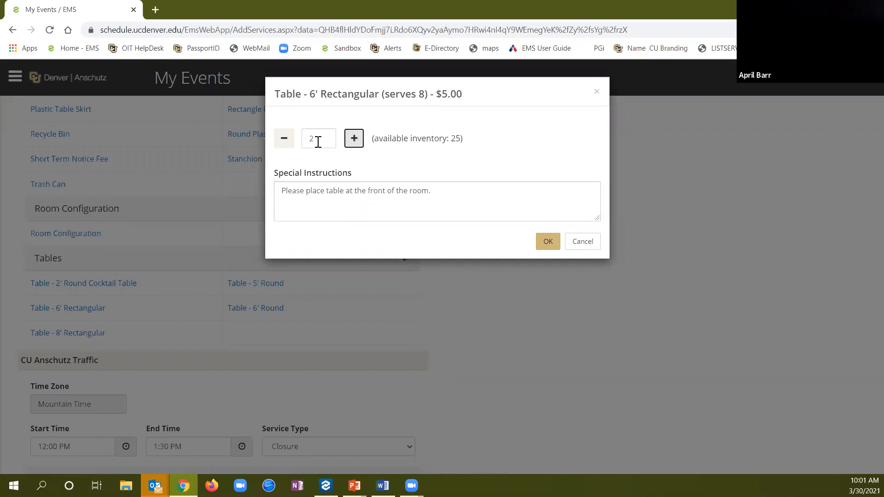
{"action": "left_click", "coordinate": [344, 190]}
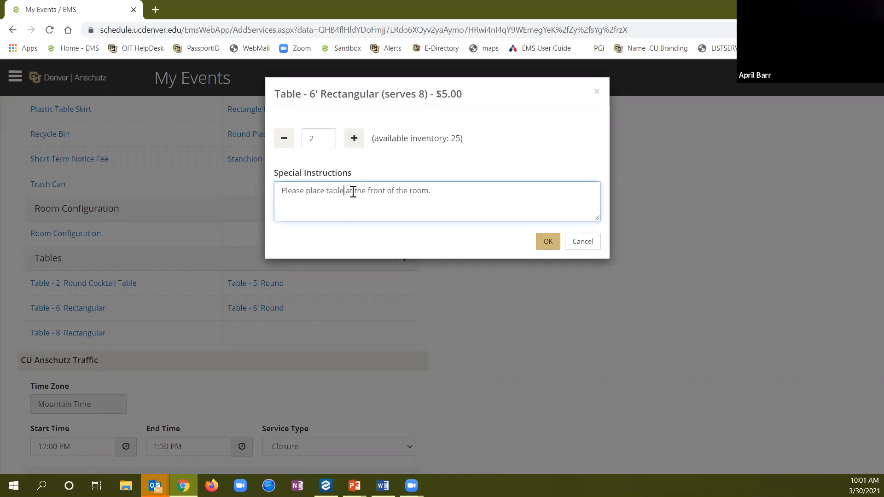
{"action": "type", "text": "s"}
{"action": "left_click", "coordinate": [548, 243]}
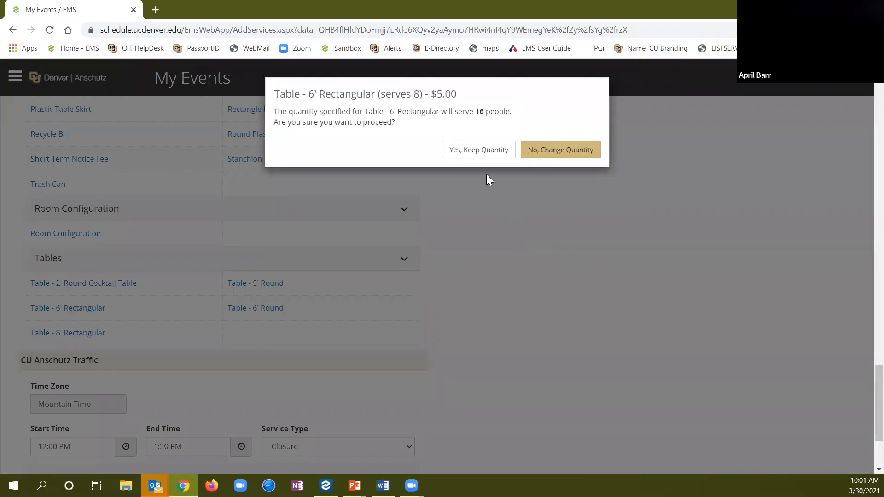
{"action": "left_click", "coordinate": [477, 151]}
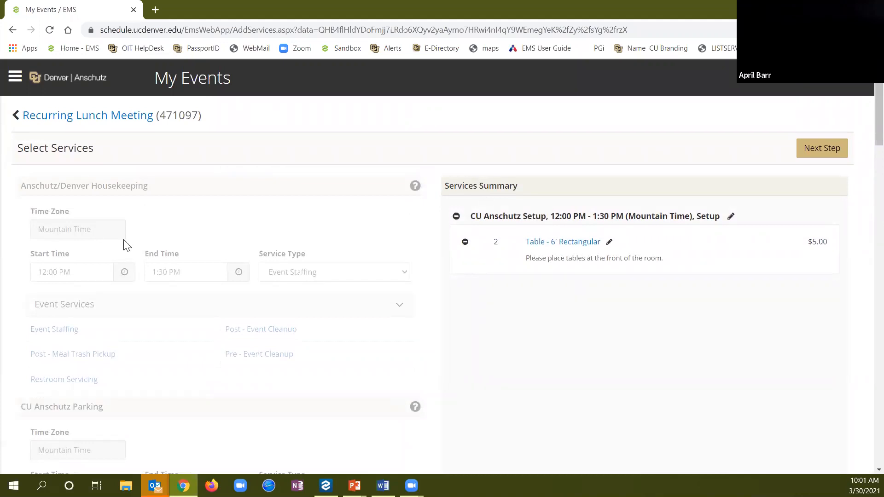
Apply the table service only to the May 10 and May 17 bookings
{"action": "left_click", "coordinate": [825, 146]}
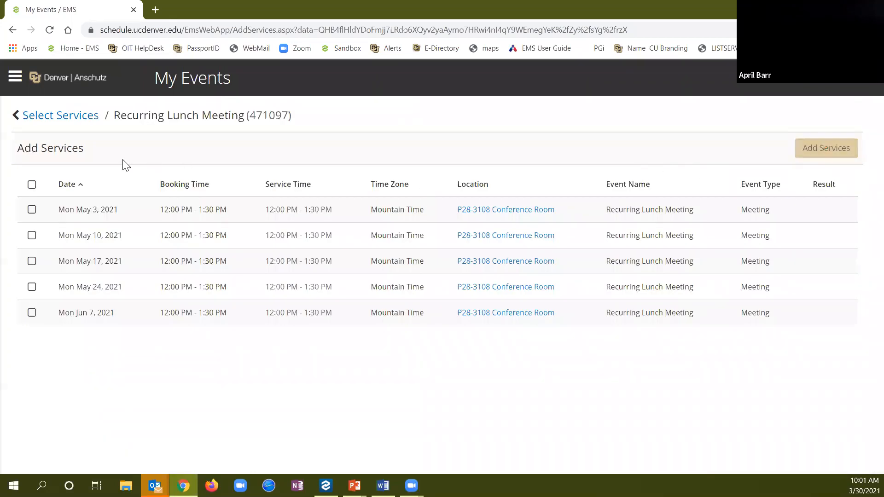
{"action": "left_click", "coordinate": [32, 185]}
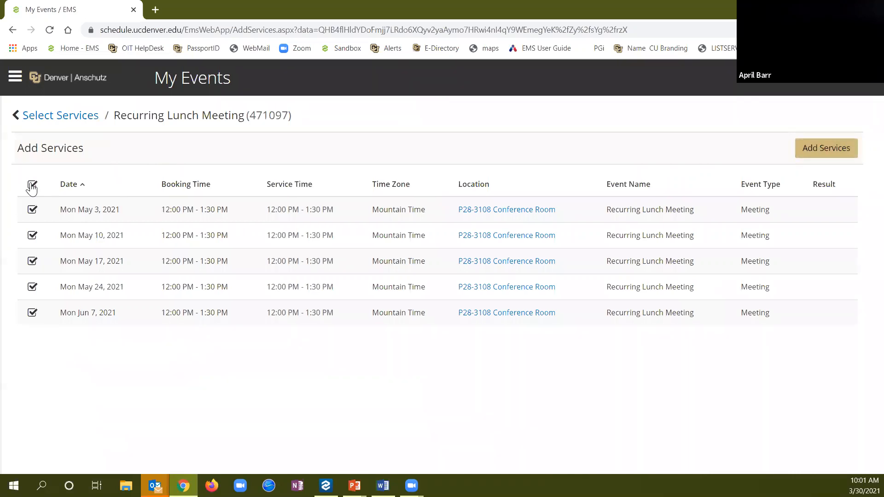
{"action": "left_click", "coordinate": [32, 185]}
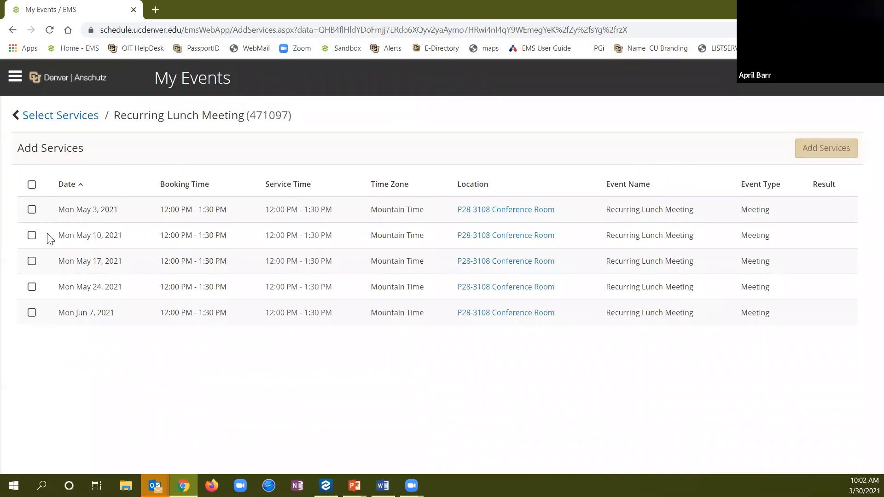
{"action": "left_click", "coordinate": [32, 235]}
{"action": "left_click", "coordinate": [32, 261]}
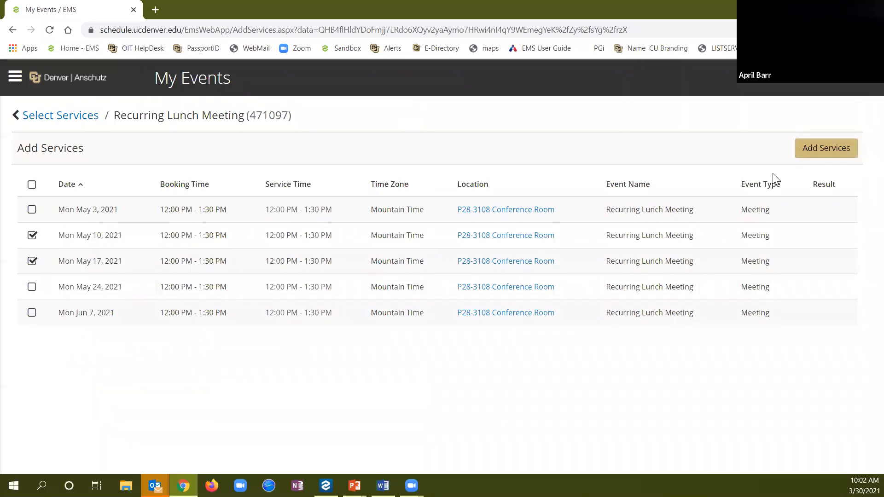
{"action": "left_click", "coordinate": [826, 148]}
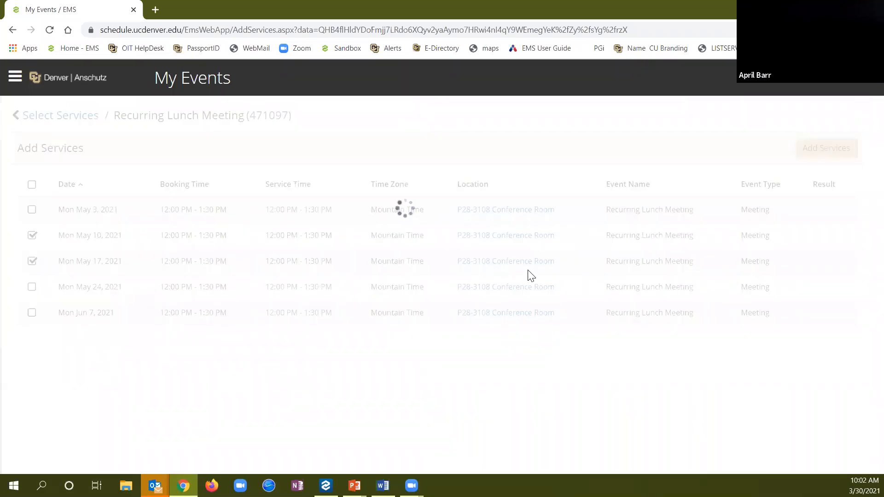
{"action": "scroll", "coordinate": [442, 307], "scroll_direction": "down", "scroll_amount": 3}
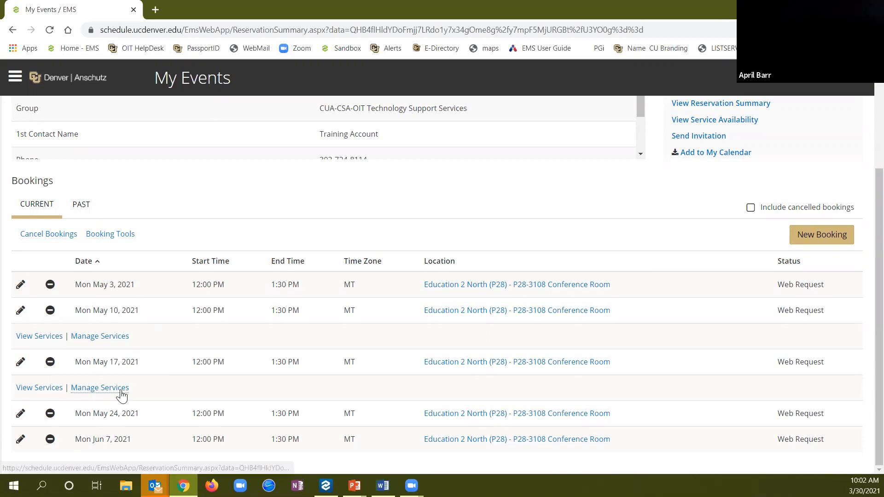
Check the May 10 booking's services, then return to the My Events list
{"action": "left_click", "coordinate": [52, 343]}
{"action": "scroll", "coordinate": [214, 346], "scroll_direction": "down", "scroll_amount": 2}
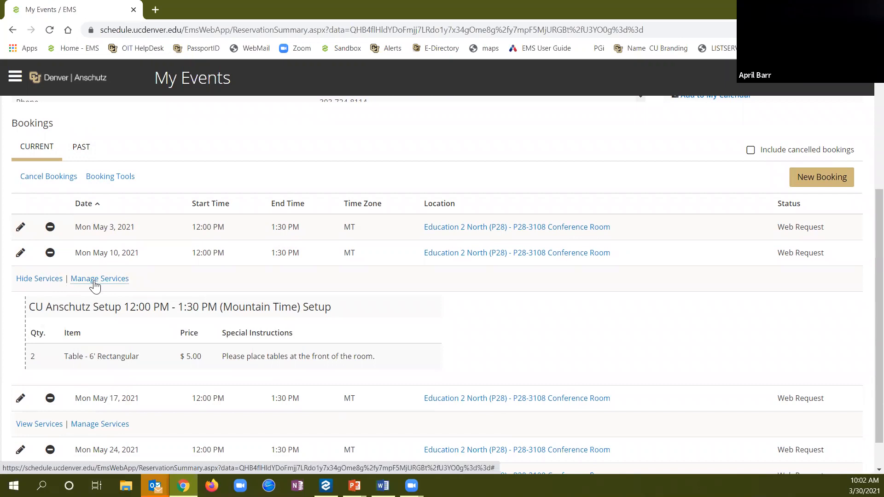
{"action": "scroll", "coordinate": [412, 309], "scroll_direction": "up", "scroll_amount": 5}
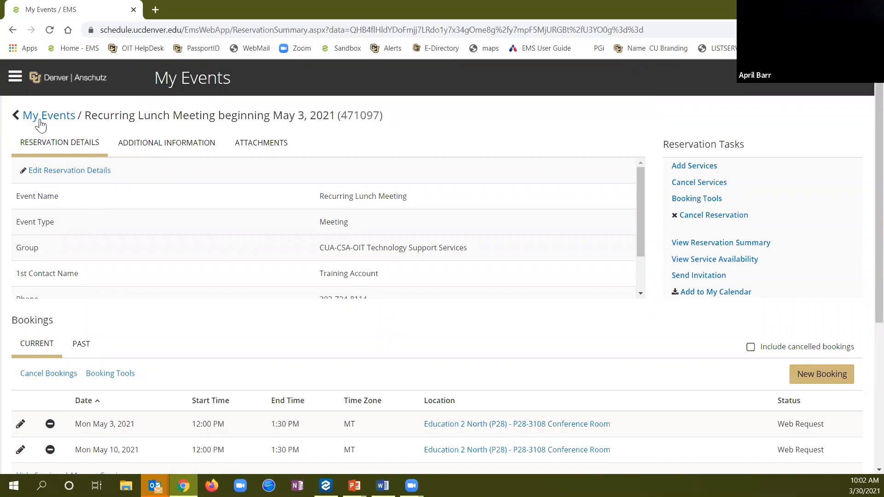
{"action": "left_click", "coordinate": [63, 118]}
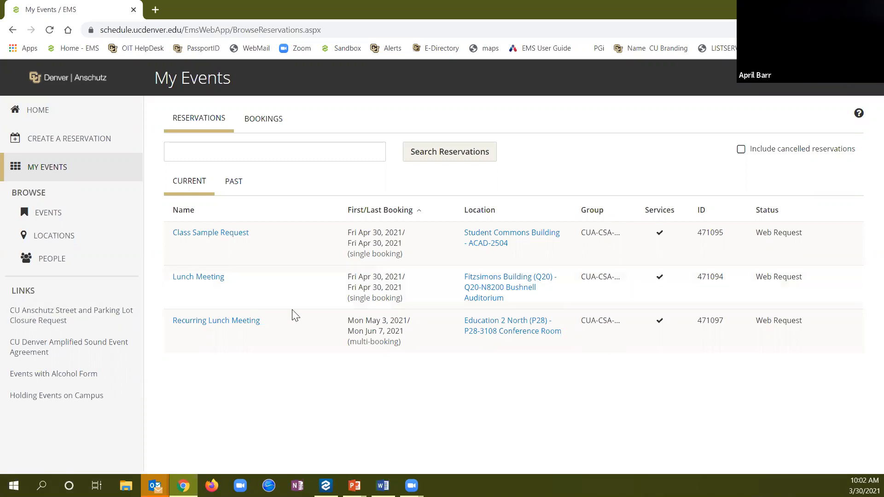
Open the single Lunch Meeting reservation and edit its Fri Apr 30 booking
{"action": "left_click", "coordinate": [185, 281]}
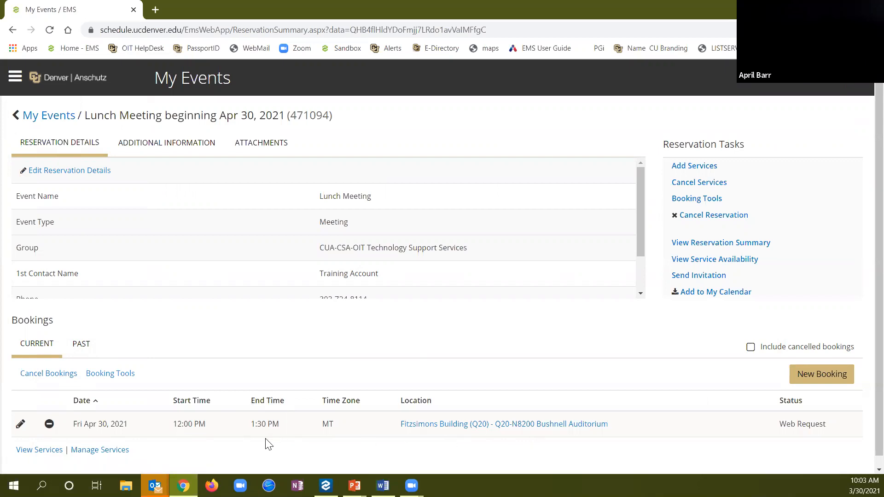
{"action": "scroll", "coordinate": [248, 447], "scroll_direction": "down", "scroll_amount": 1}
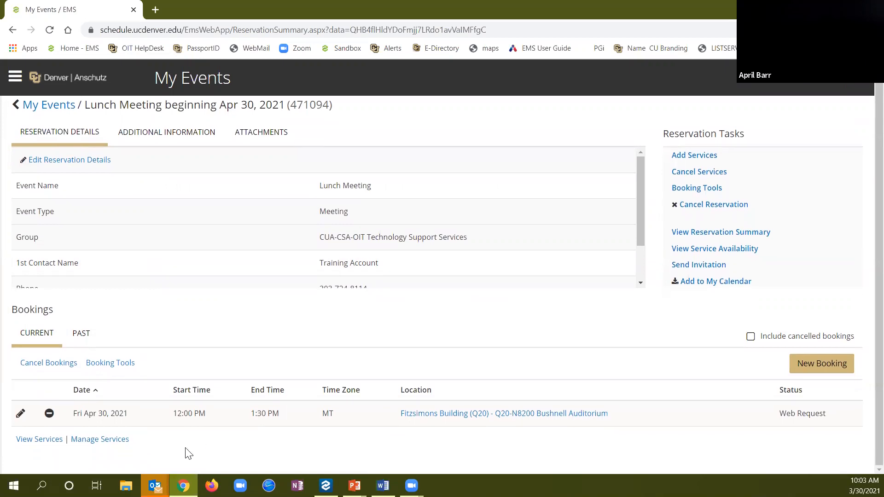
{"action": "left_click", "coordinate": [19, 419]}
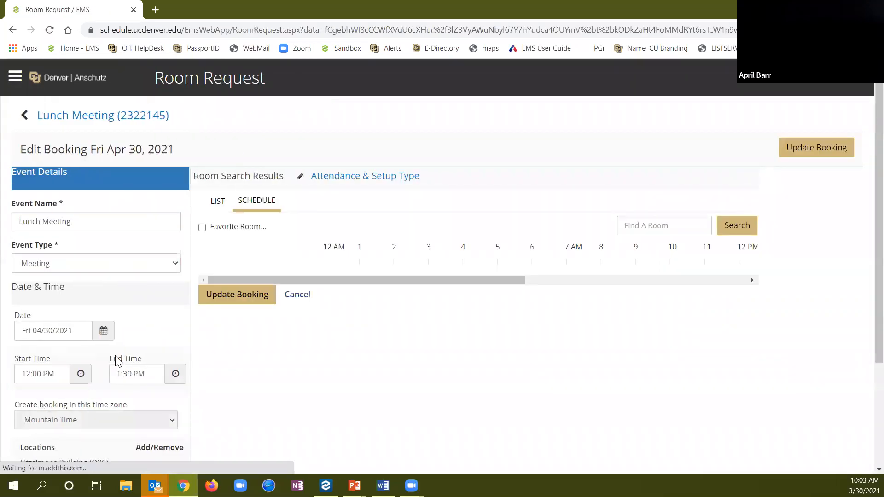
Change the Apr 30 Lunch Meeting start time from 12:00 PM to 11:30 AM and update the booking
{"action": "double_click", "coordinate": [48, 374]}
{"action": "left_click_drag", "start_coordinate": [11, 372], "coordinate": [14, 376]}
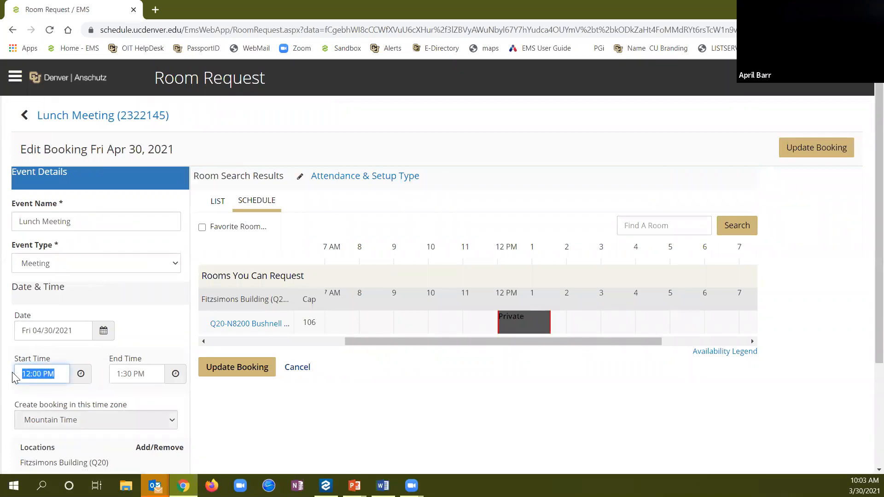
{"action": "type", "text": "11:30 am"}
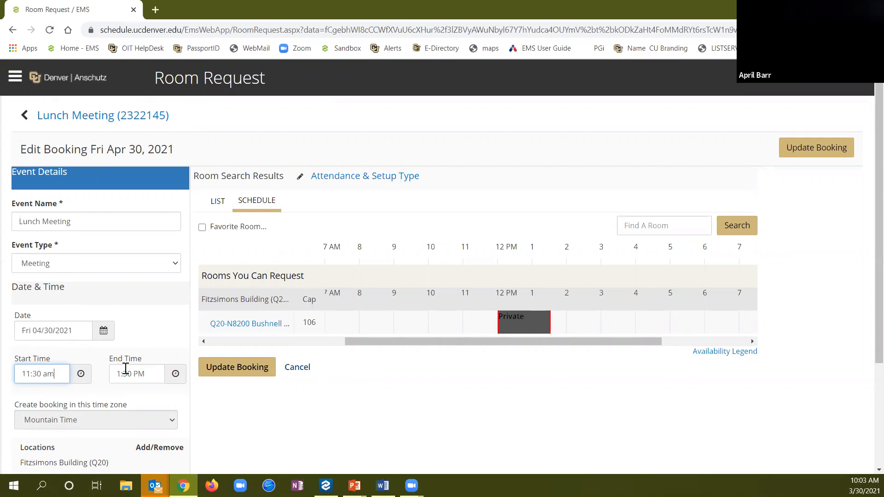
{"action": "scroll", "coordinate": [166, 364], "scroll_direction": "down", "scroll_amount": 3}
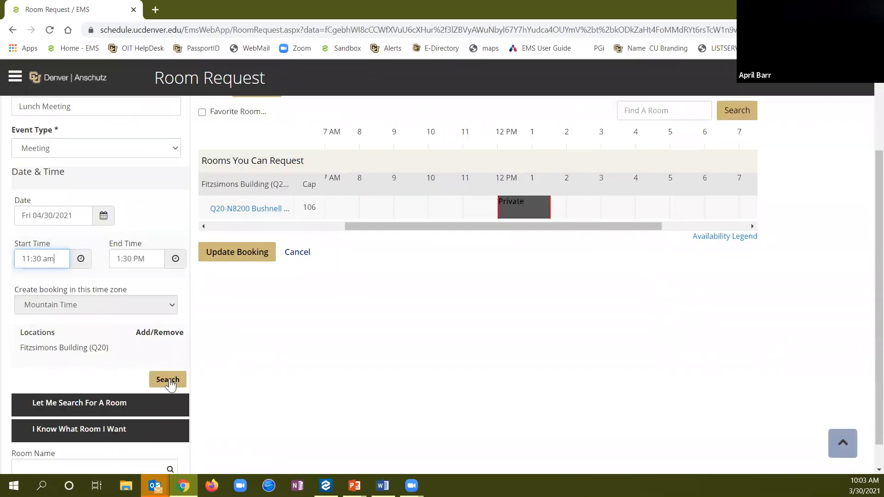
{"action": "left_click", "coordinate": [232, 253]}
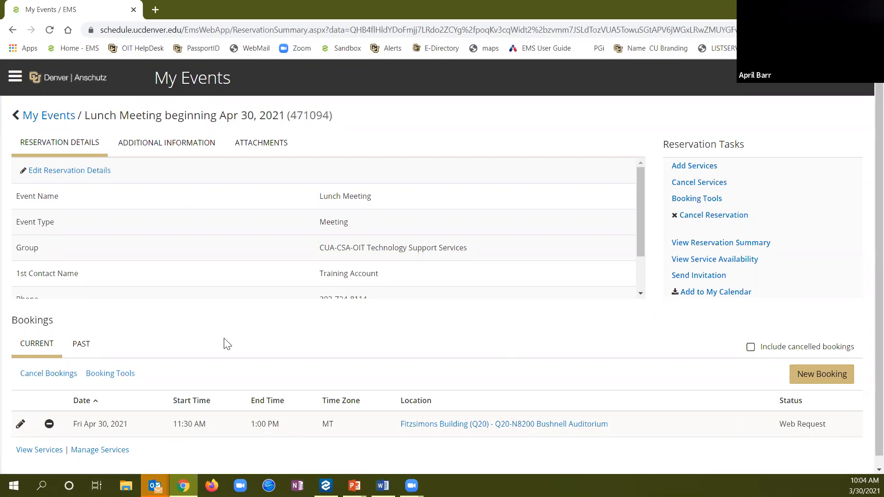
Return to the My Events list of three reservations, then go to Create A Reservation's template list
{"action": "scroll", "coordinate": [226, 344], "scroll_direction": "down", "scroll_amount": 1}
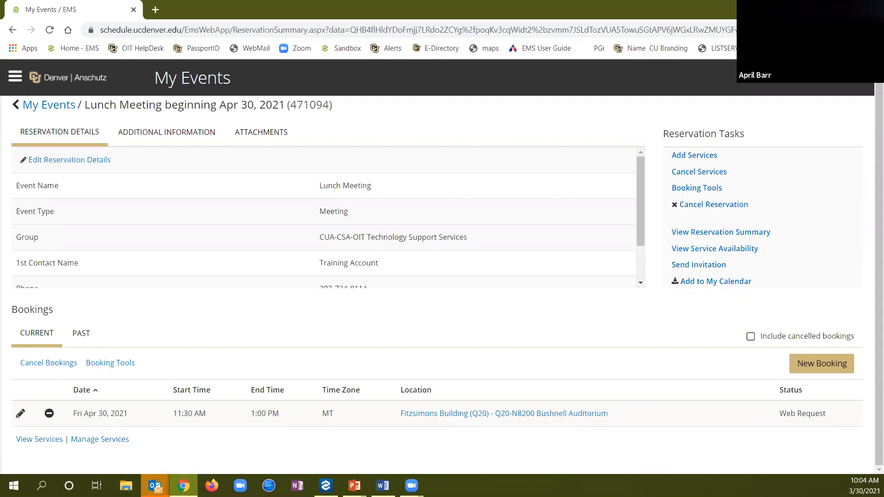
{"action": "left_click", "coordinate": [53, 106]}
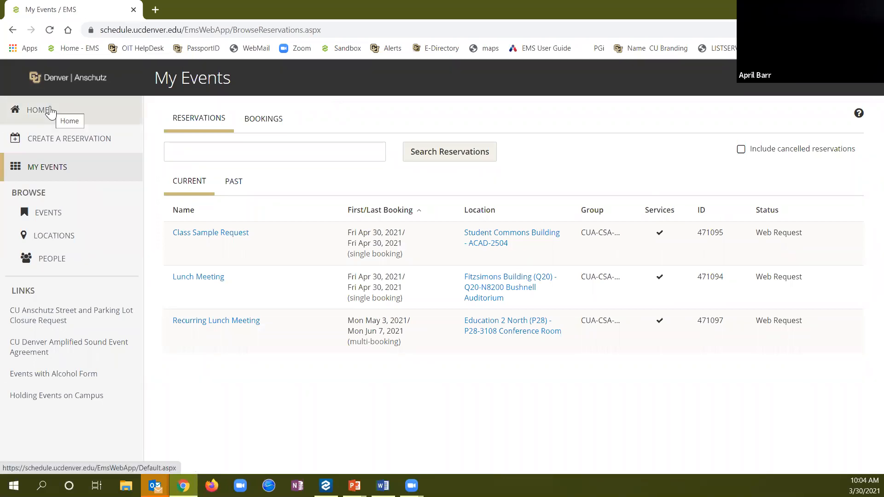
{"action": "left_click", "coordinate": [64, 145]}
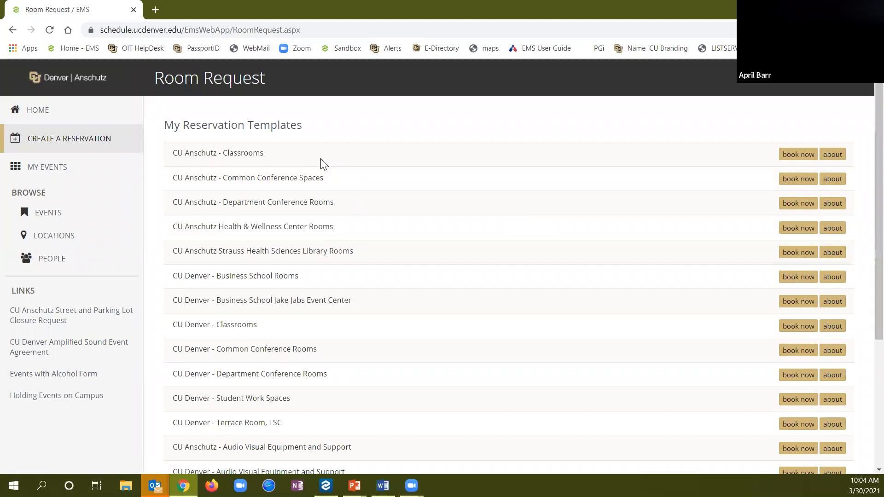
Scroll through the My Reservation Templates list, then go to the HOME page
{"action": "scroll", "coordinate": [432, 356], "scroll_direction": "down", "scroll_amount": 4}
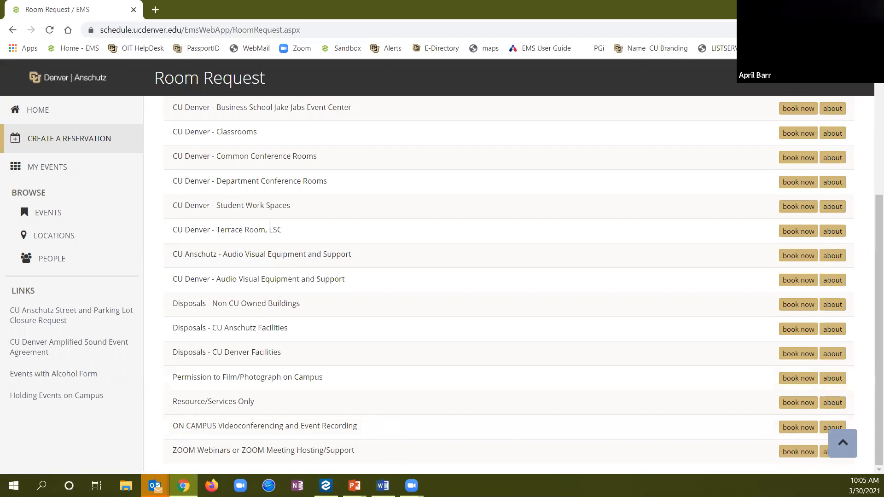
{"action": "left_click", "coordinate": [42, 114]}
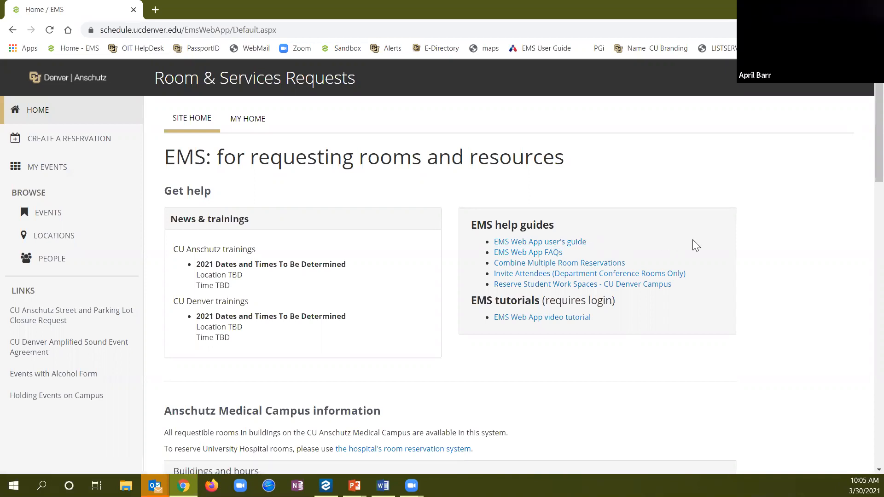
Scroll through the home page's campus information, then open My Account from the user menu
{"action": "scroll", "coordinate": [693, 241], "scroll_direction": "down", "scroll_amount": 5}
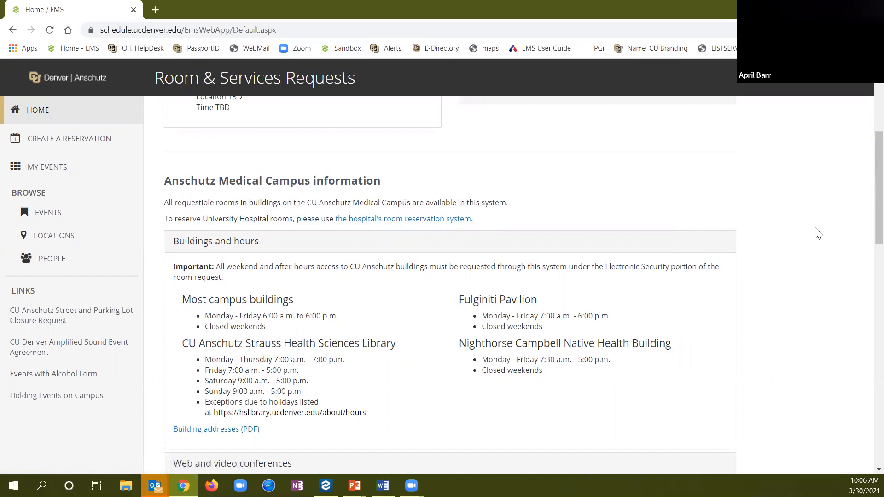
{"action": "scroll", "coordinate": [818, 234], "scroll_direction": "down", "scroll_amount": 1}
{"action": "scroll", "coordinate": [818, 234], "scroll_direction": "down", "scroll_amount": 3}
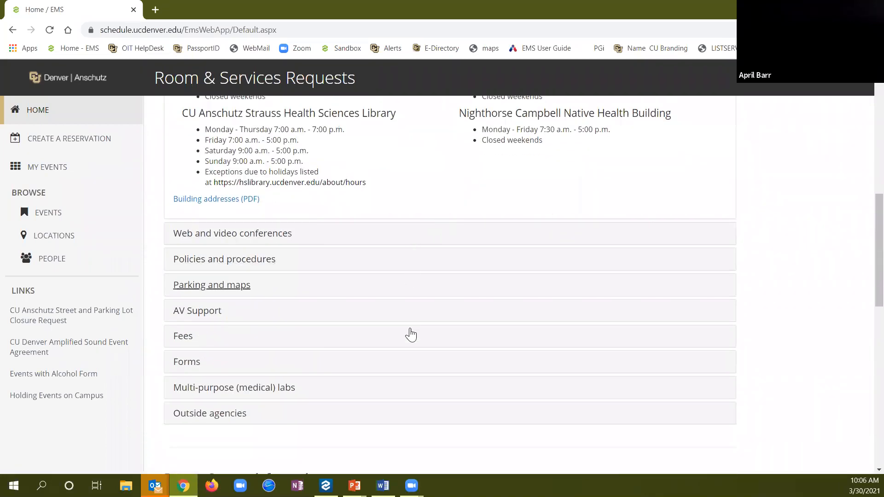
{"action": "scroll", "coordinate": [806, 232], "scroll_direction": "down", "scroll_amount": 1}
{"action": "scroll", "coordinate": [807, 232], "scroll_direction": "down", "scroll_amount": 2}
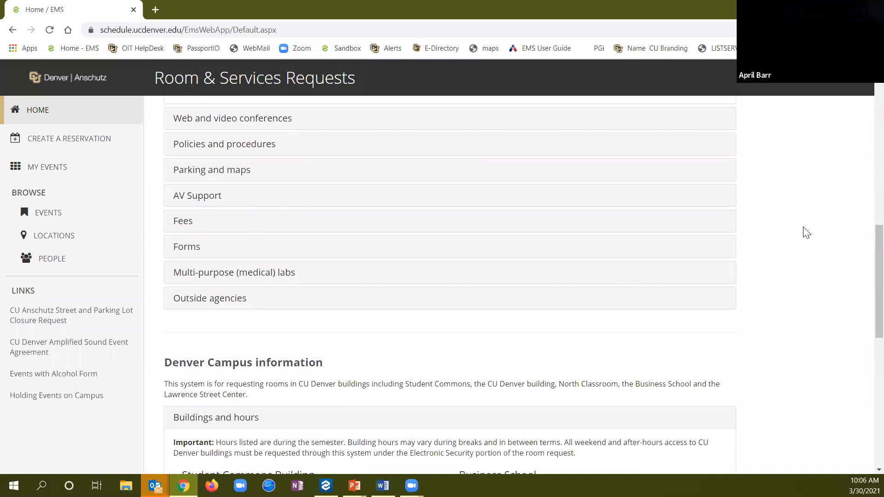
{"action": "scroll", "coordinate": [807, 233], "scroll_direction": "down", "scroll_amount": 2}
{"action": "scroll", "coordinate": [807, 233], "scroll_direction": "down", "scroll_amount": 4}
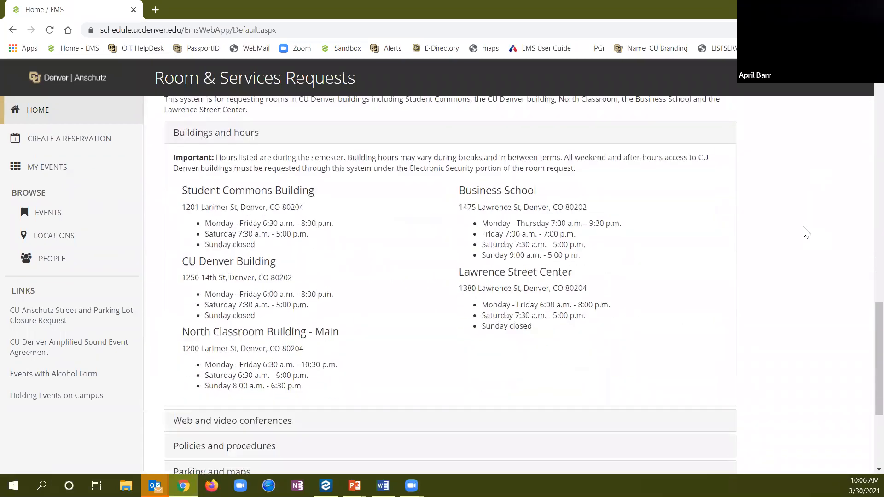
{"action": "scroll", "coordinate": [806, 233], "scroll_direction": "down", "scroll_amount": 2}
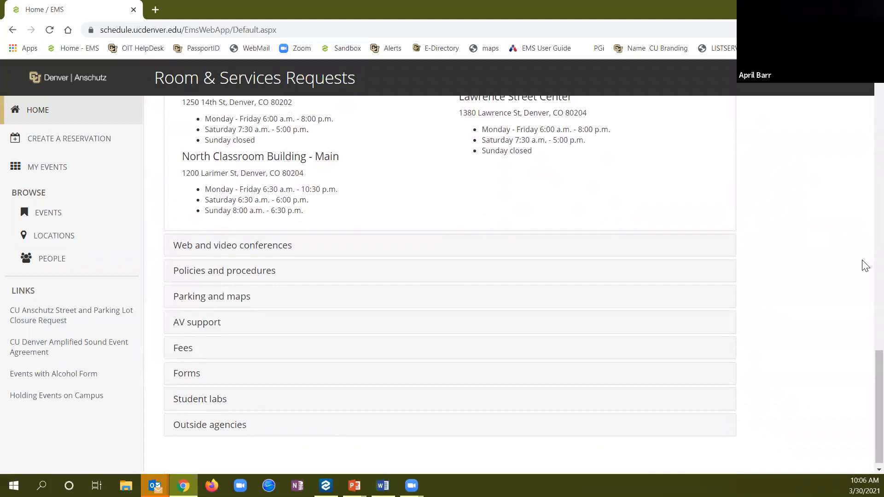
{"action": "scroll", "coordinate": [863, 322], "scroll_direction": "up", "scroll_amount": 5}
{"action": "scroll", "coordinate": [865, 243], "scroll_direction": "up", "scroll_amount": 10}
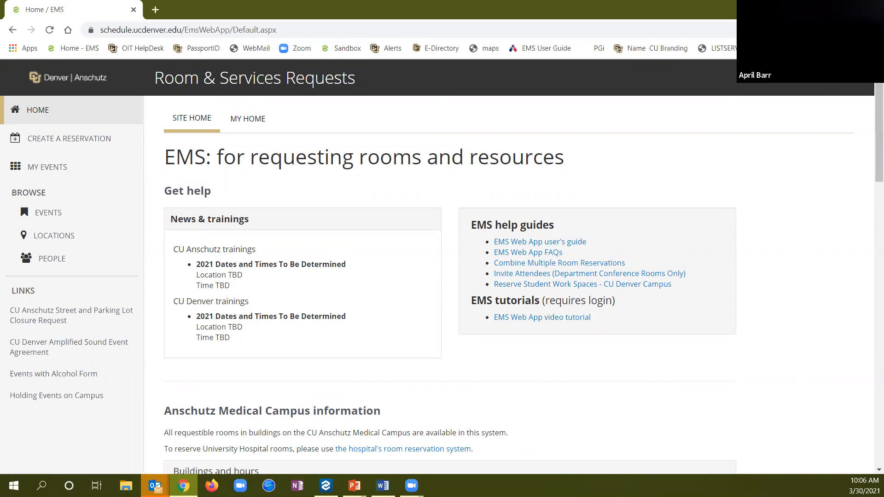
{"action": "left_click", "coordinate": [826, 90]}
{"action": "left_click", "coordinate": [826, 114]}
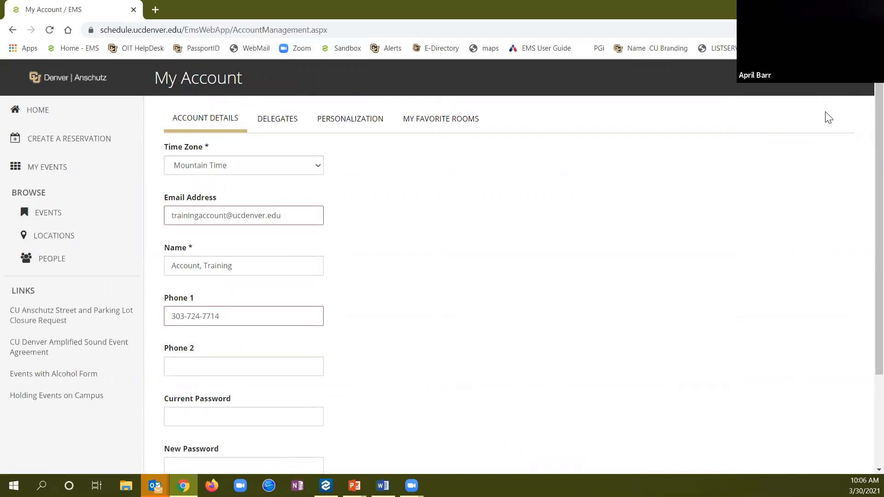
Review the Delegates, Personalization template defaults and My Favorite Rooms tabs, then return home and to the slideshow
{"action": "left_click", "coordinate": [293, 125]}
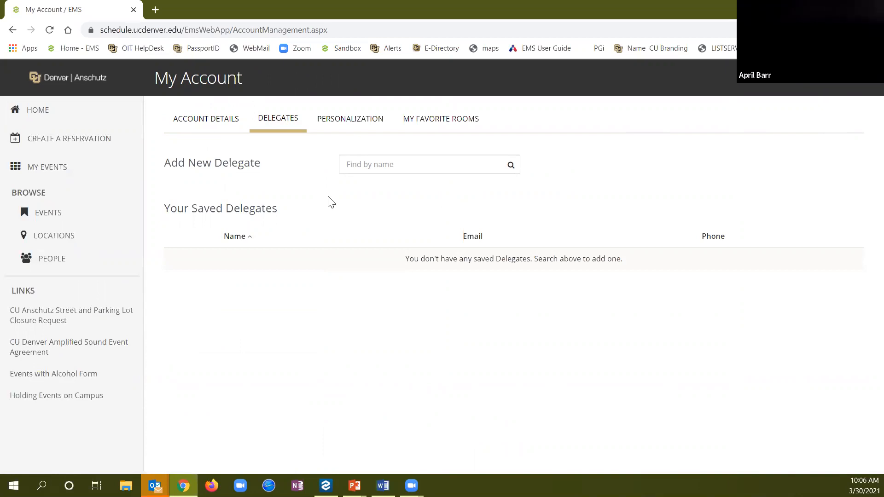
{"action": "left_click", "coordinate": [353, 124]}
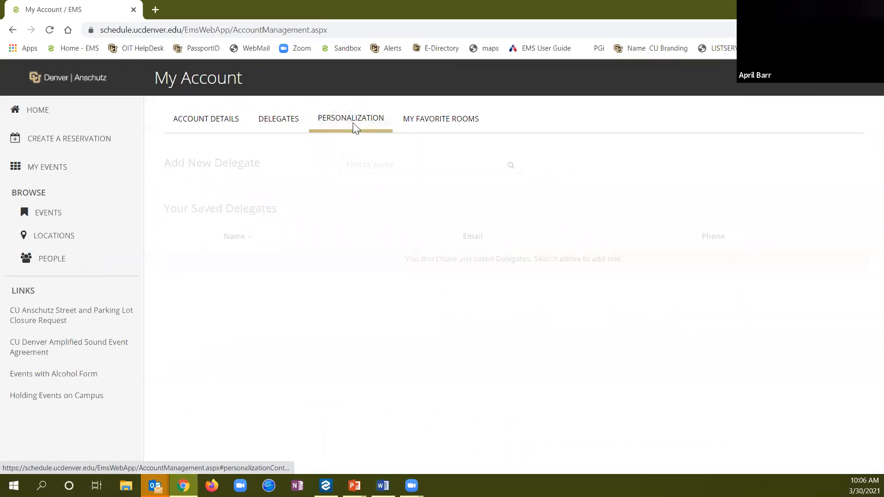
{"action": "left_click", "coordinate": [526, 208]}
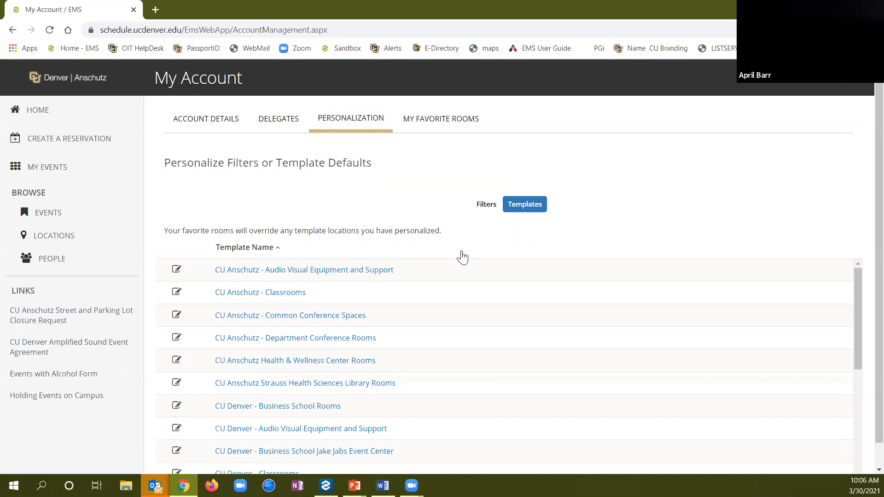
{"action": "left_click", "coordinate": [441, 121]}
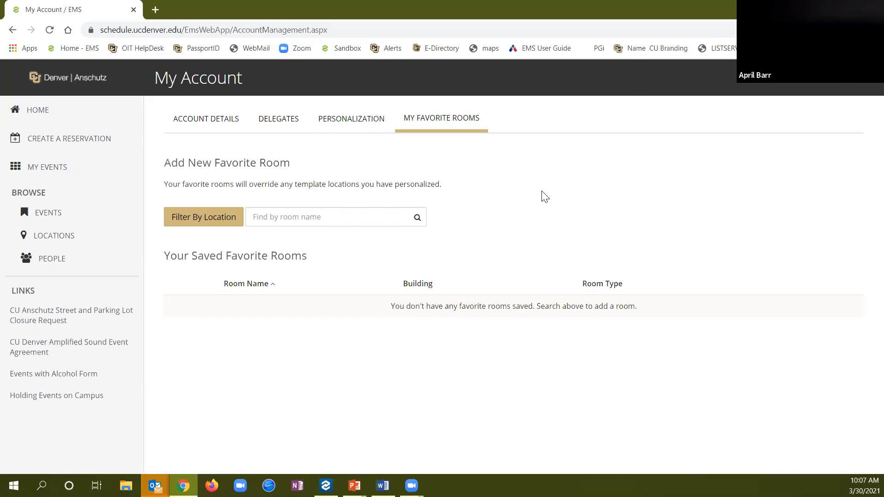
{"action": "left_click", "coordinate": [66, 119]}
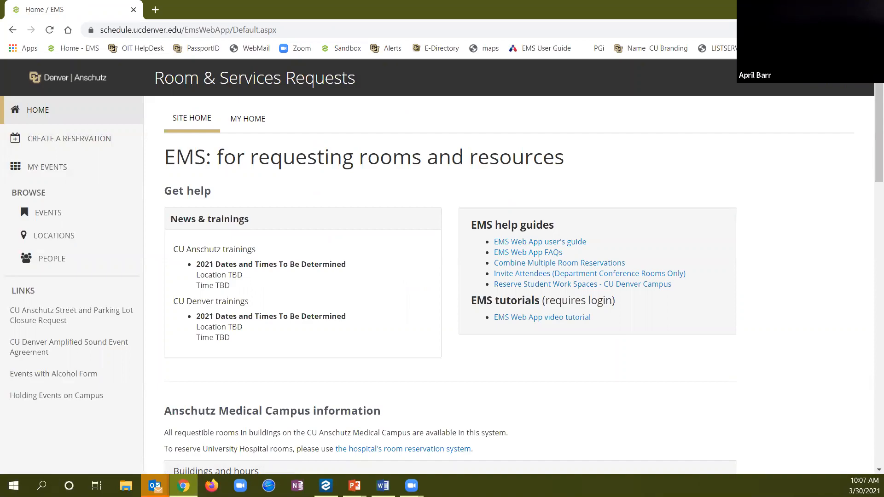
{"action": "key", "text": "alt+Tab"}
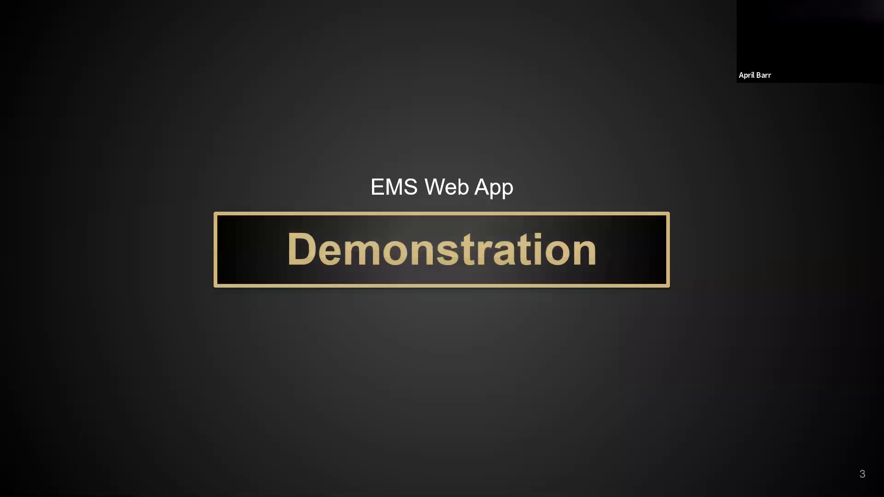